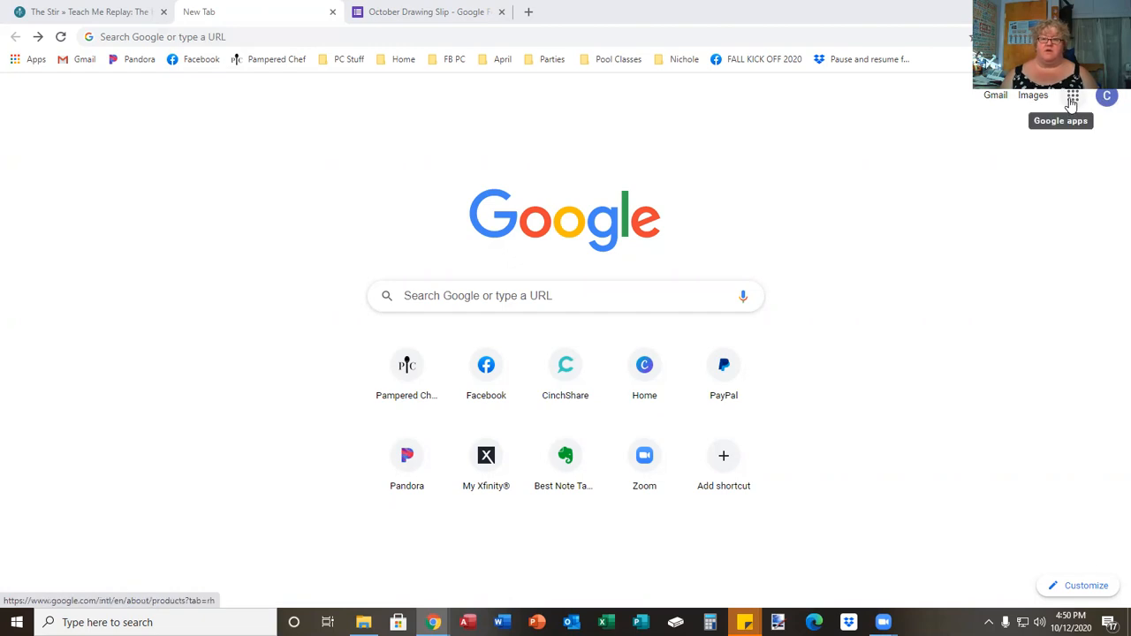
Open Google Drive, dismiss the trash notice and create a new blank Google Form
{"action": "left_click", "coordinate": [1073, 99]}
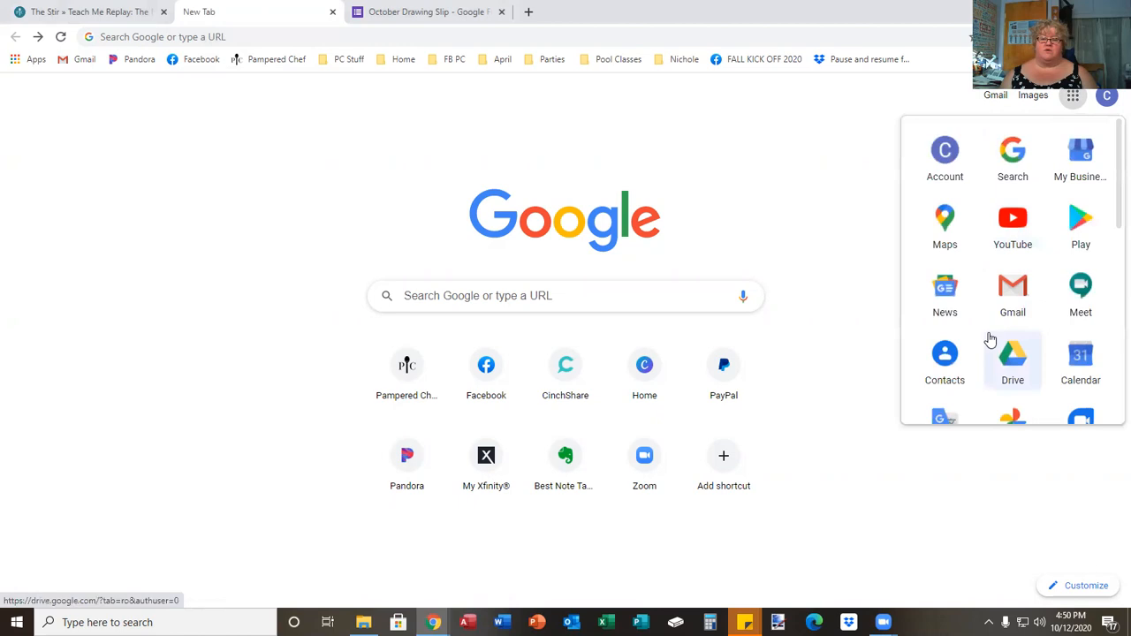
{"action": "left_click", "coordinate": [1011, 370]}
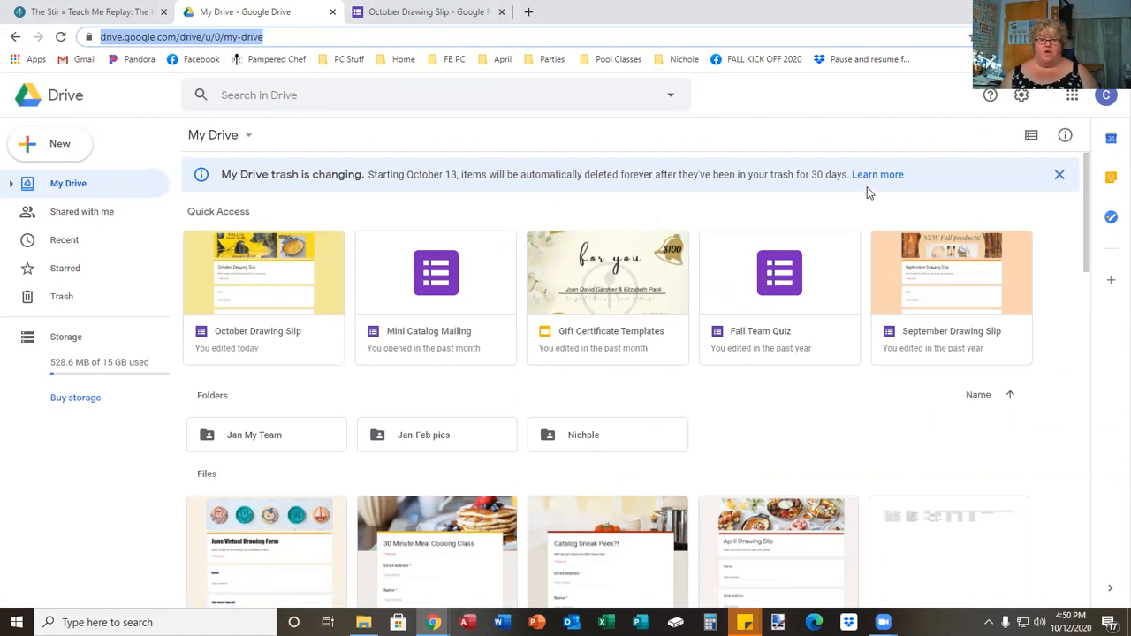
{"action": "left_click", "coordinate": [1060, 178]}
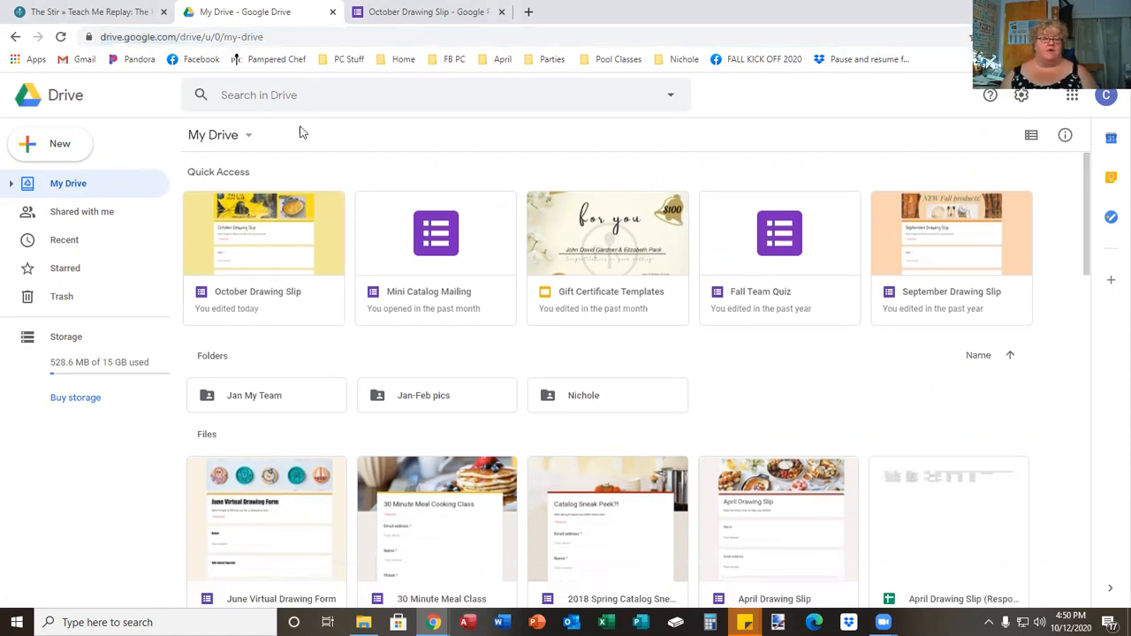
{"action": "left_click", "coordinate": [58, 147]}
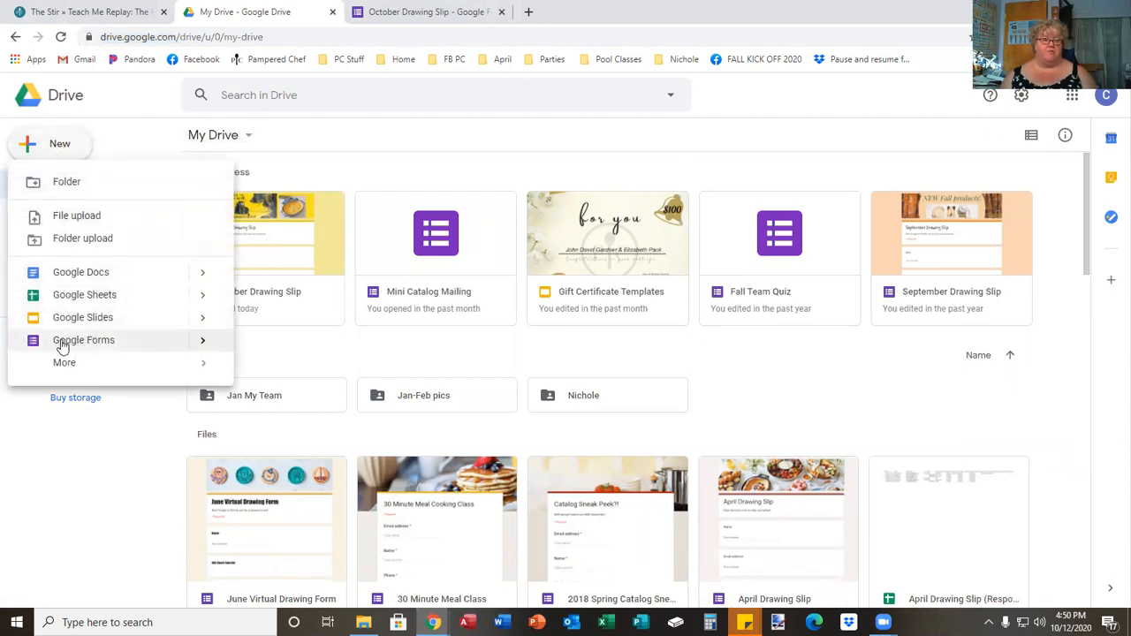
{"action": "mouse_move", "coordinate": [64, 367]}
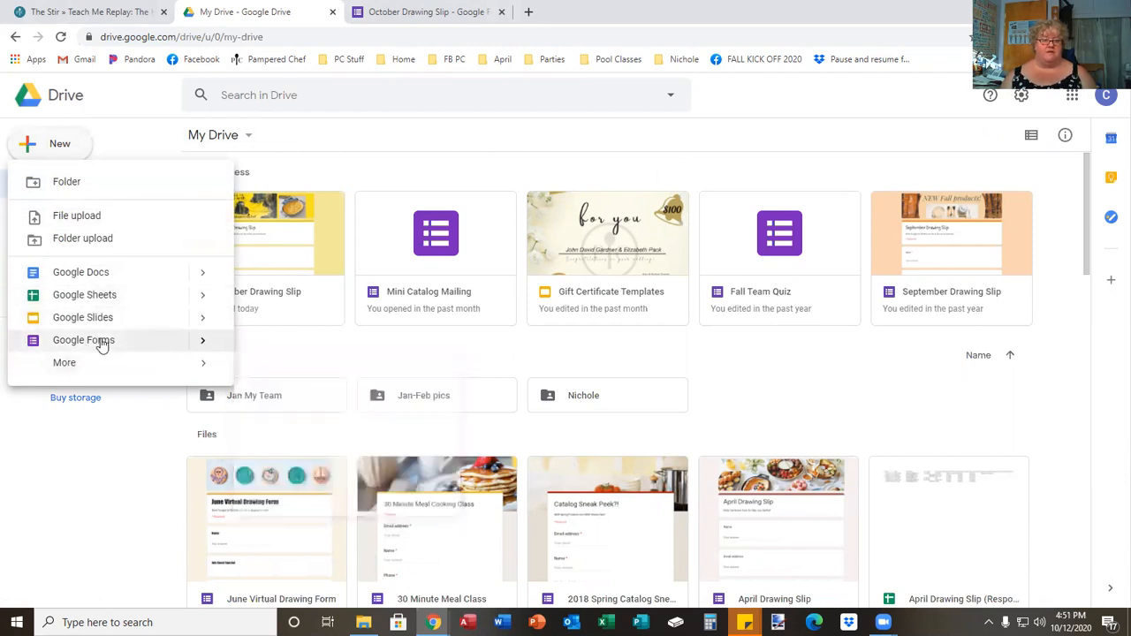
{"action": "left_click", "coordinate": [69, 341]}
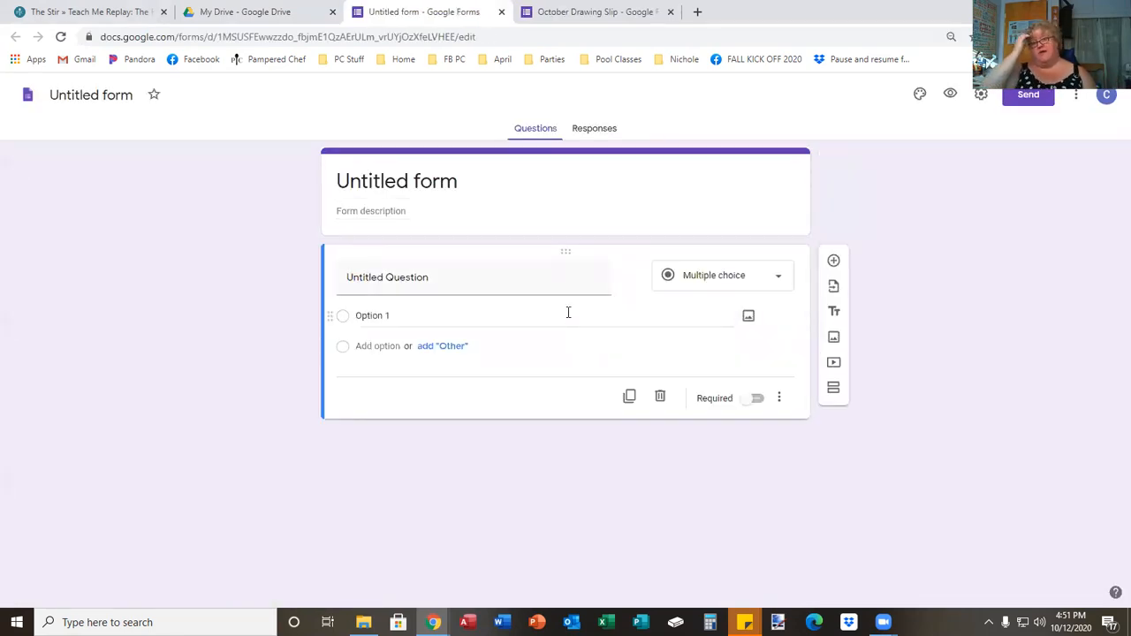
Name the untitled form "November Drawing Slip"
{"action": "left_click", "coordinate": [81, 94]}
{"action": "type", "text": "Nov"}
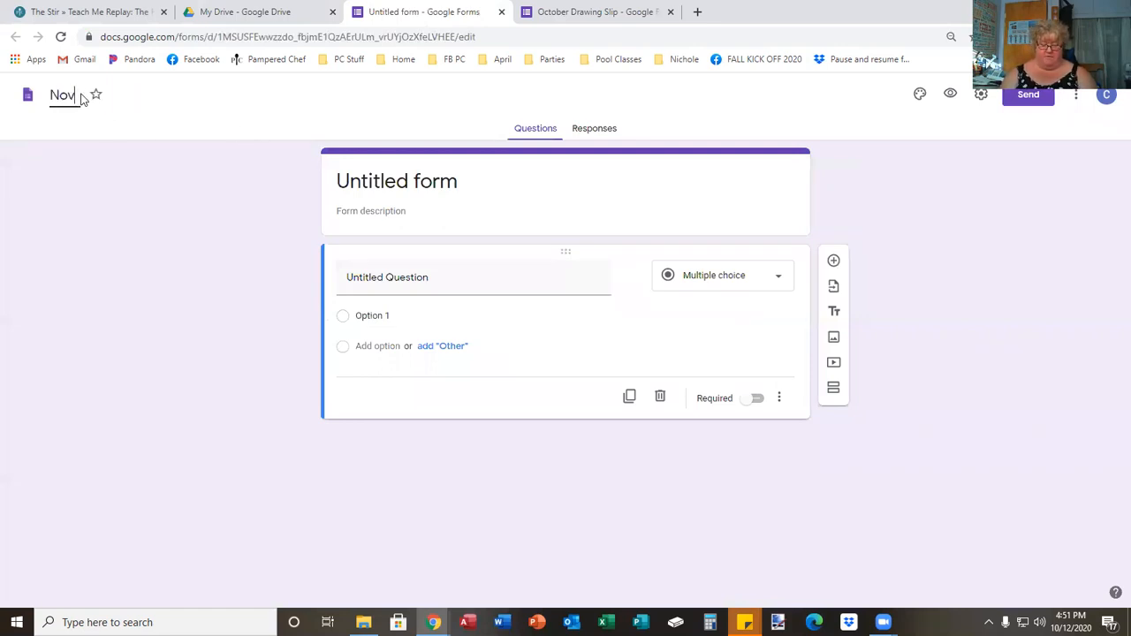
{"action": "type", "text": "ember Drawing Slip"}
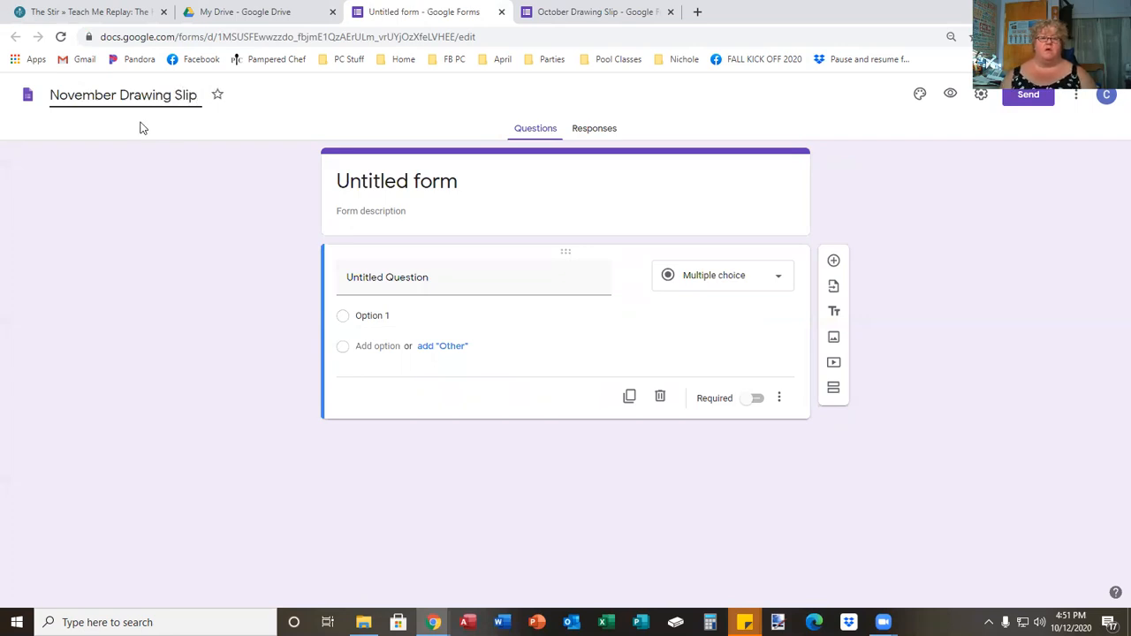
{"action": "left_click", "coordinate": [197, 134]}
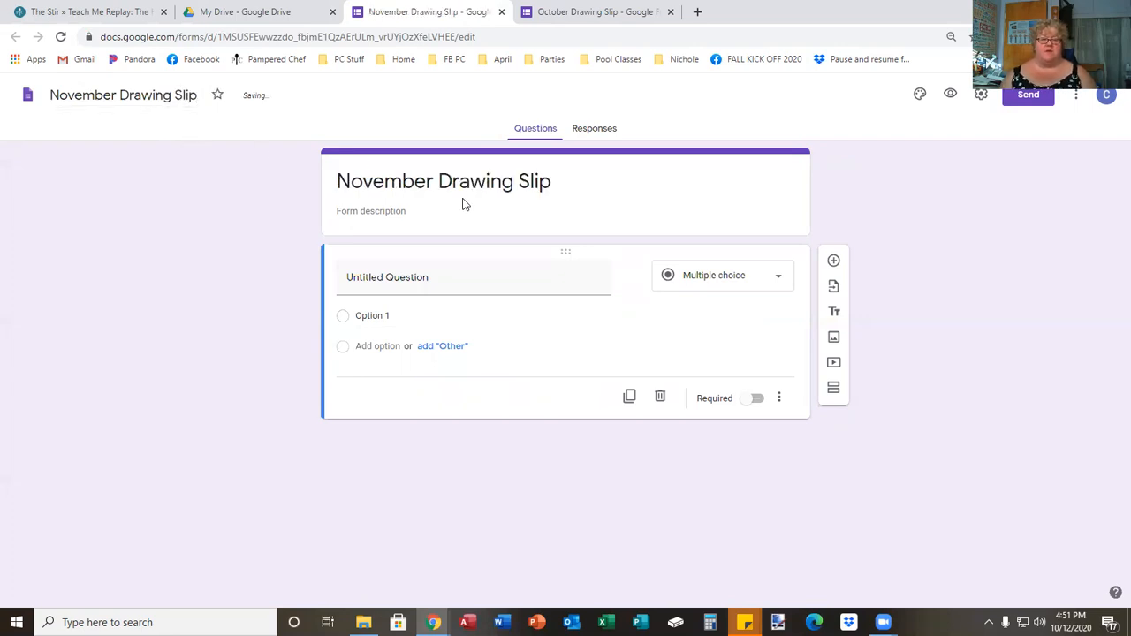
Enter the form description "Don't forget to fill this out for your party prize entry!"
{"action": "left_click", "coordinate": [390, 212]}
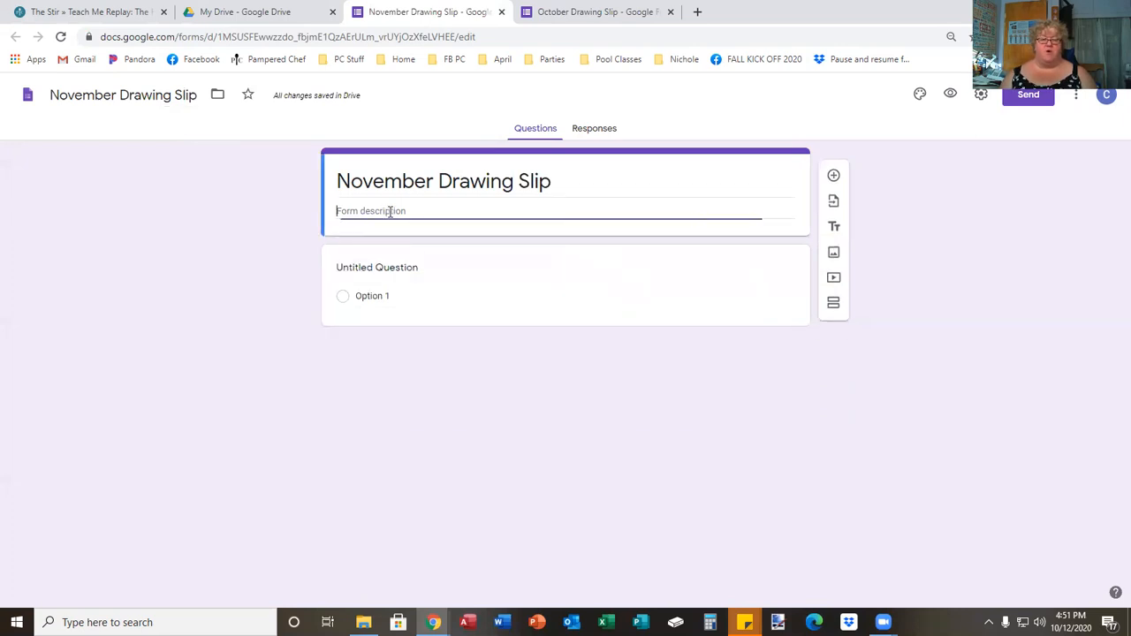
{"action": "type", "text": "Do"}
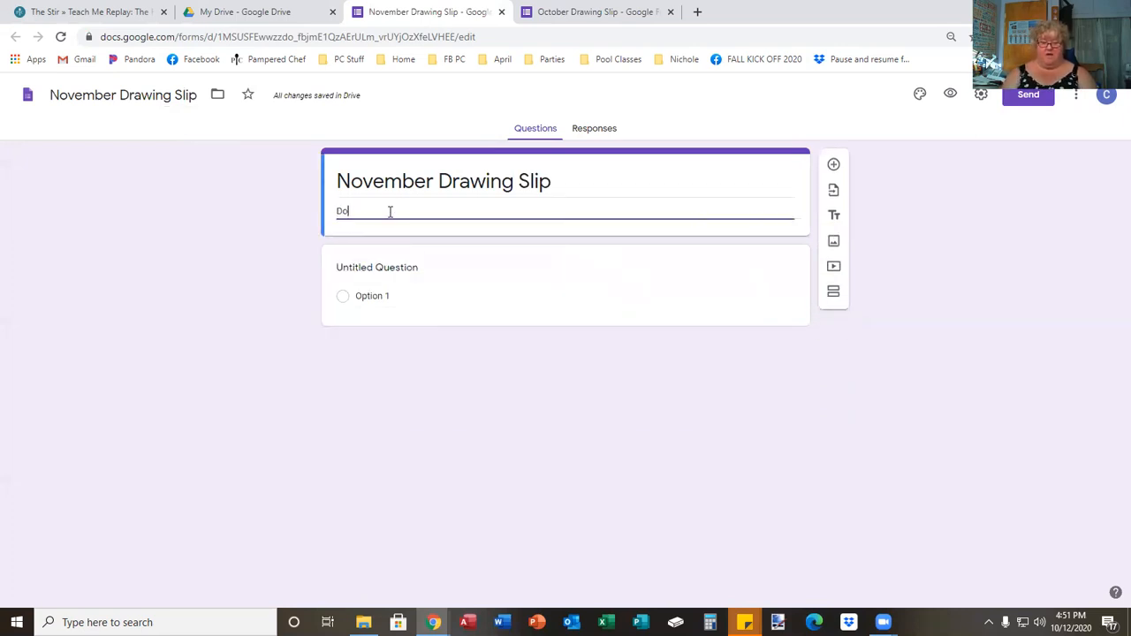
{"action": "type", "text": "n't forget to fill this out for you"}
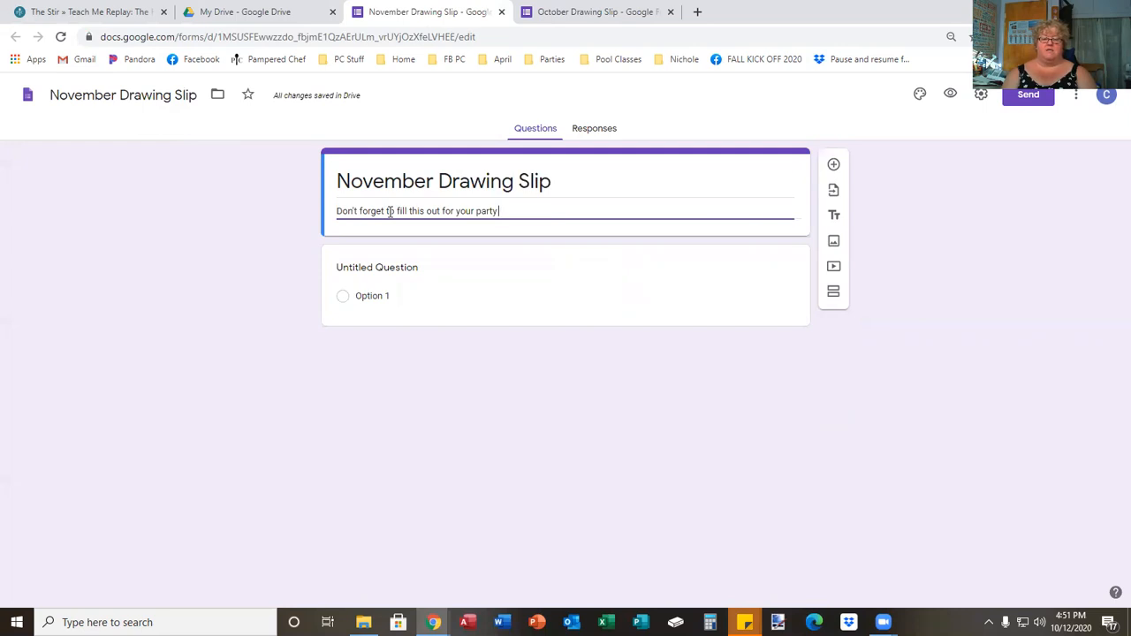
{"action": "type", "text": "r party prize entry!"}
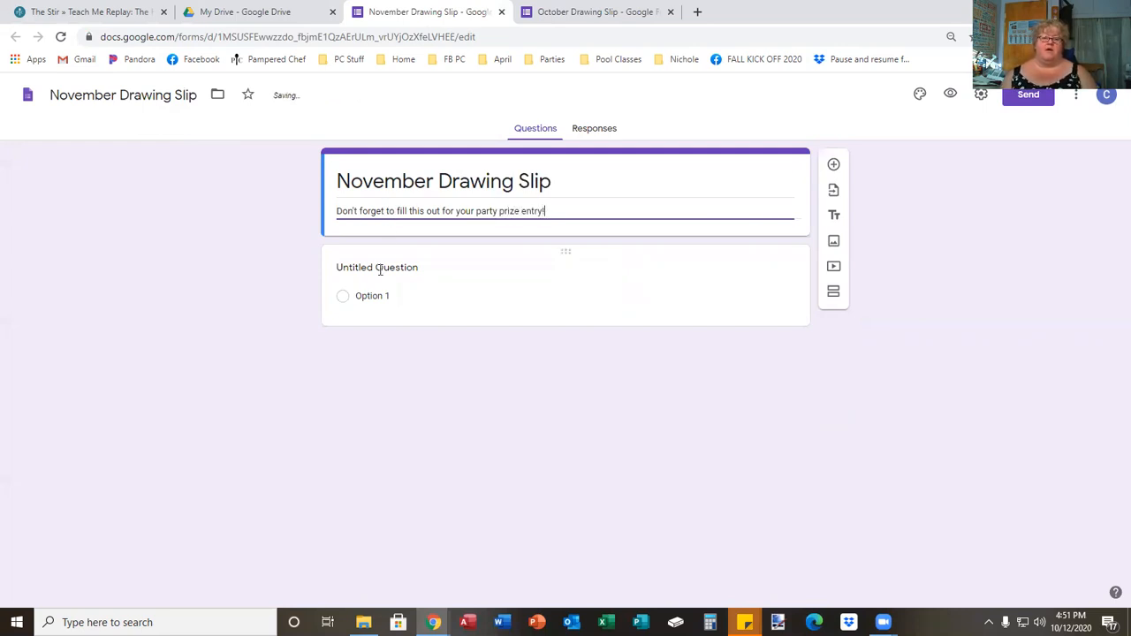
Turn the untitled question into a required short-answer question titled "Name"
{"action": "left_click", "coordinate": [380, 269]}
{"action": "type", "text": "Nam"}
{"action": "key", "text": "BackSpace"}
{"action": "type", "text": "ame"}
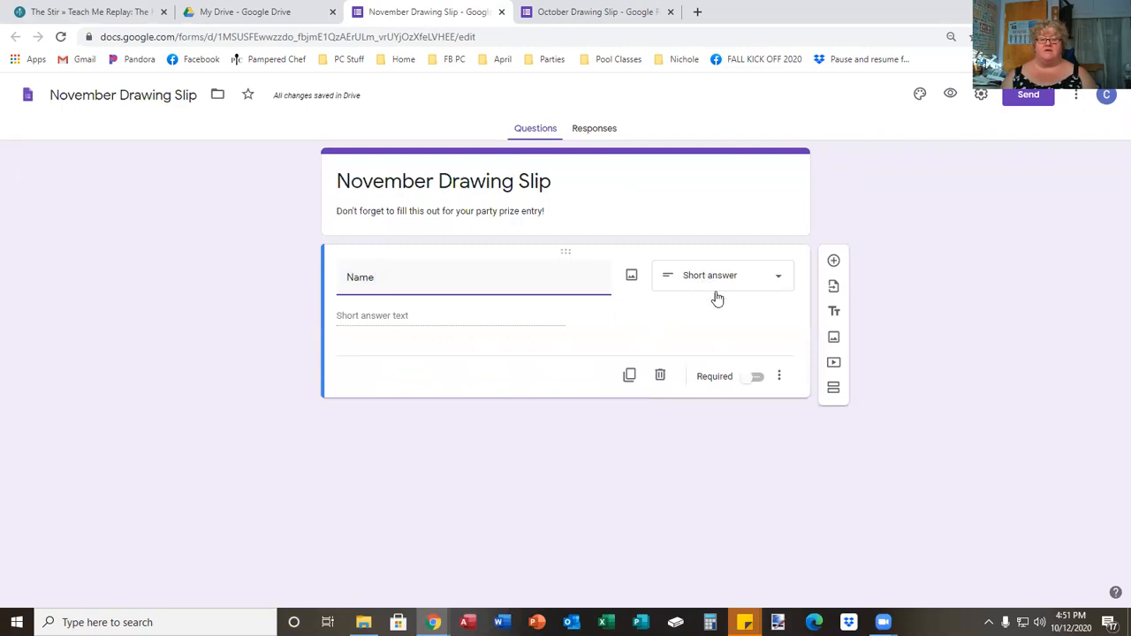
{"action": "left_click", "coordinate": [774, 283]}
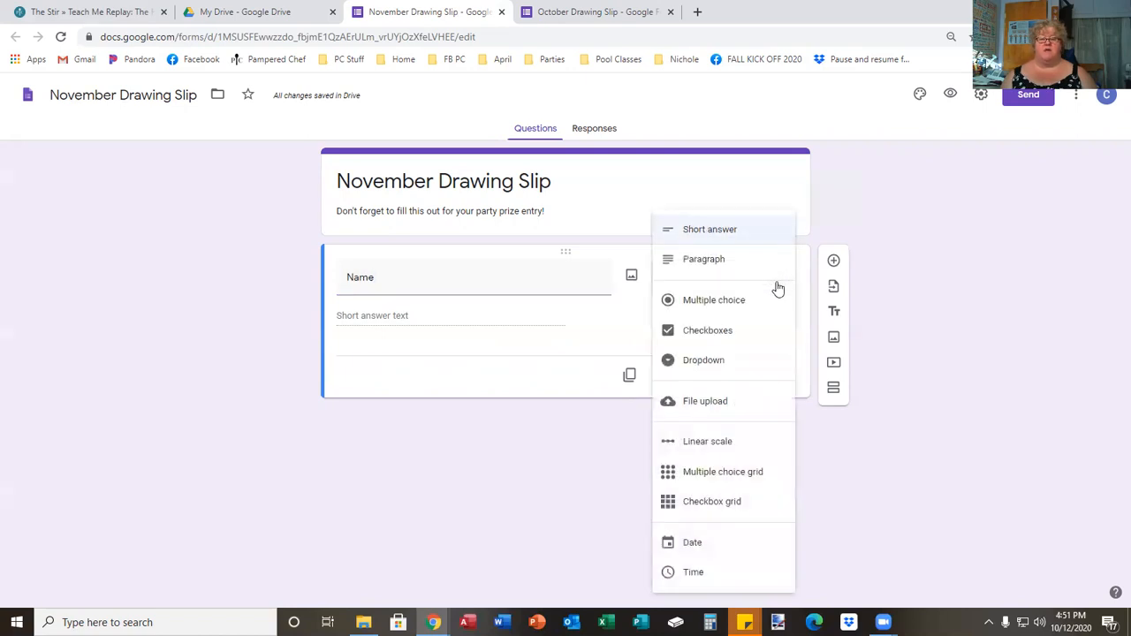
{"action": "left_click", "coordinate": [702, 232]}
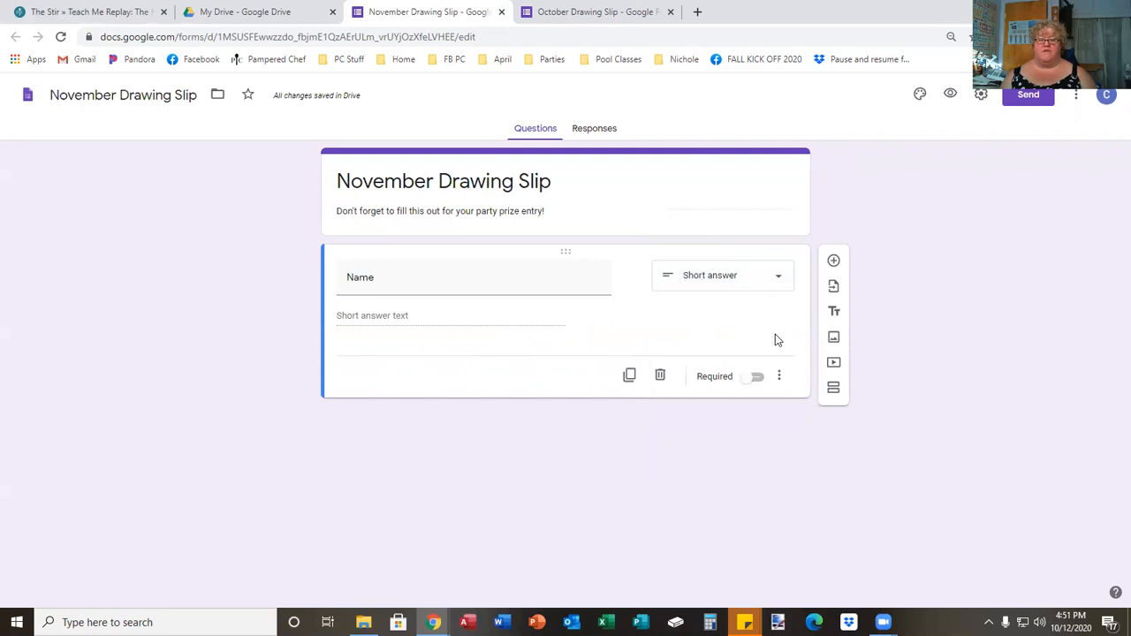
{"action": "left_click", "coordinate": [754, 378]}
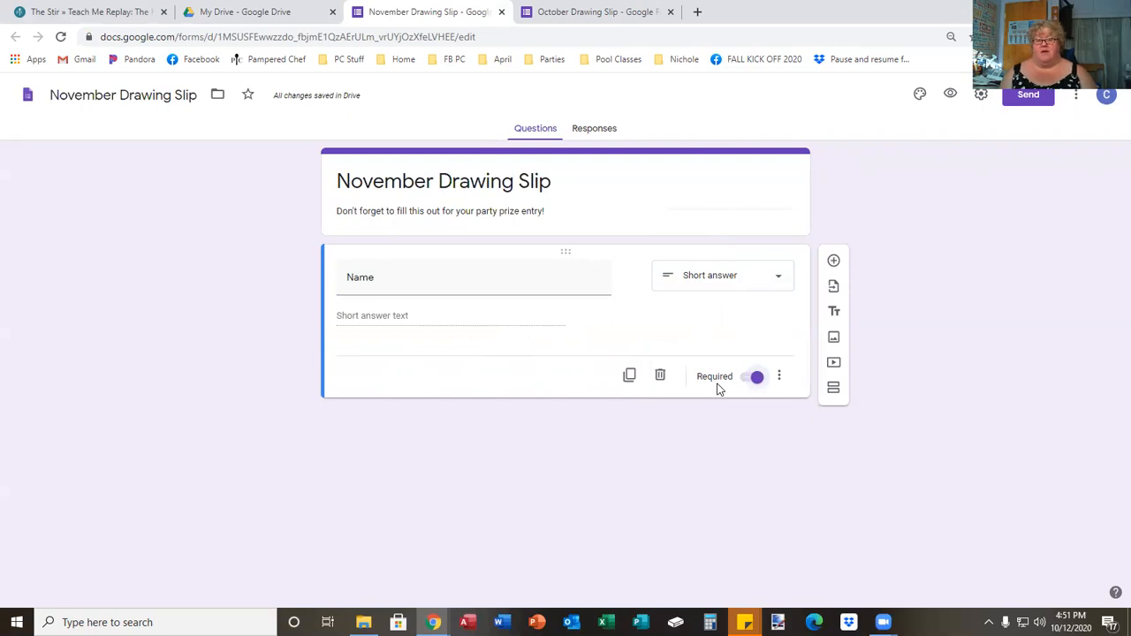
Add a required short-answer question titled "Street Address" below the Name question
{"action": "left_click", "coordinate": [833, 262]}
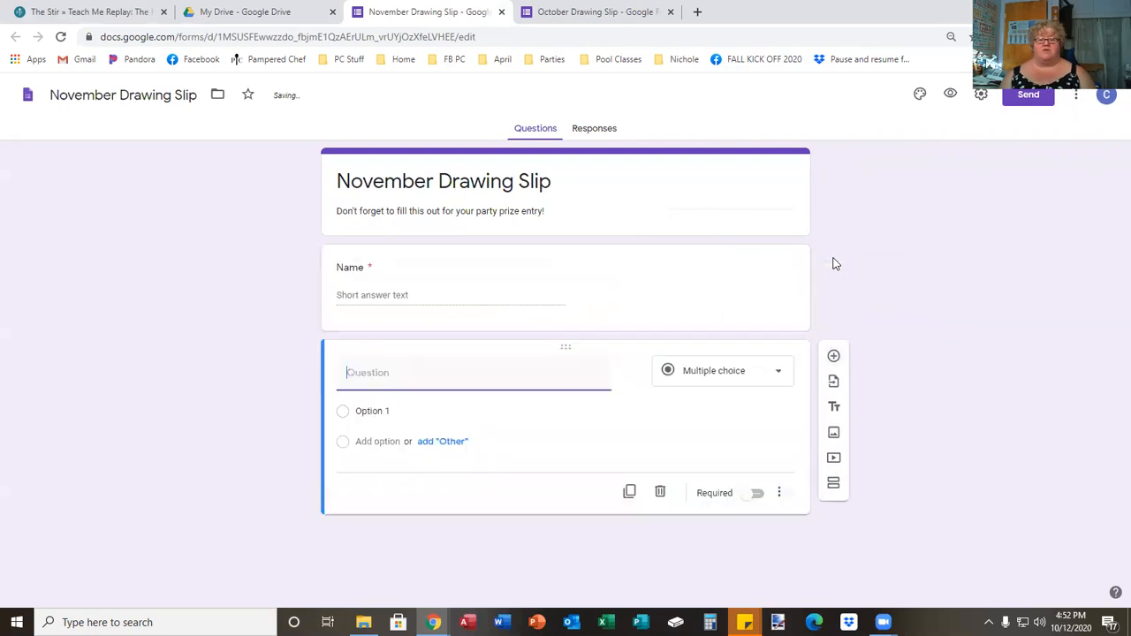
{"action": "type", "text": "Street Address"}
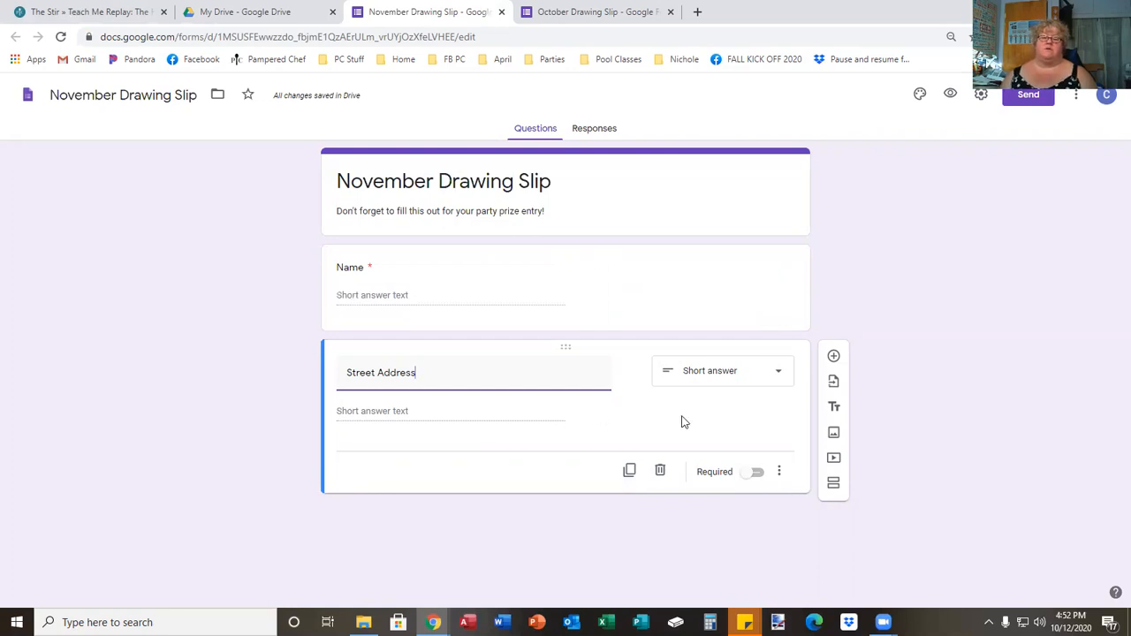
{"action": "left_click", "coordinate": [752, 473]}
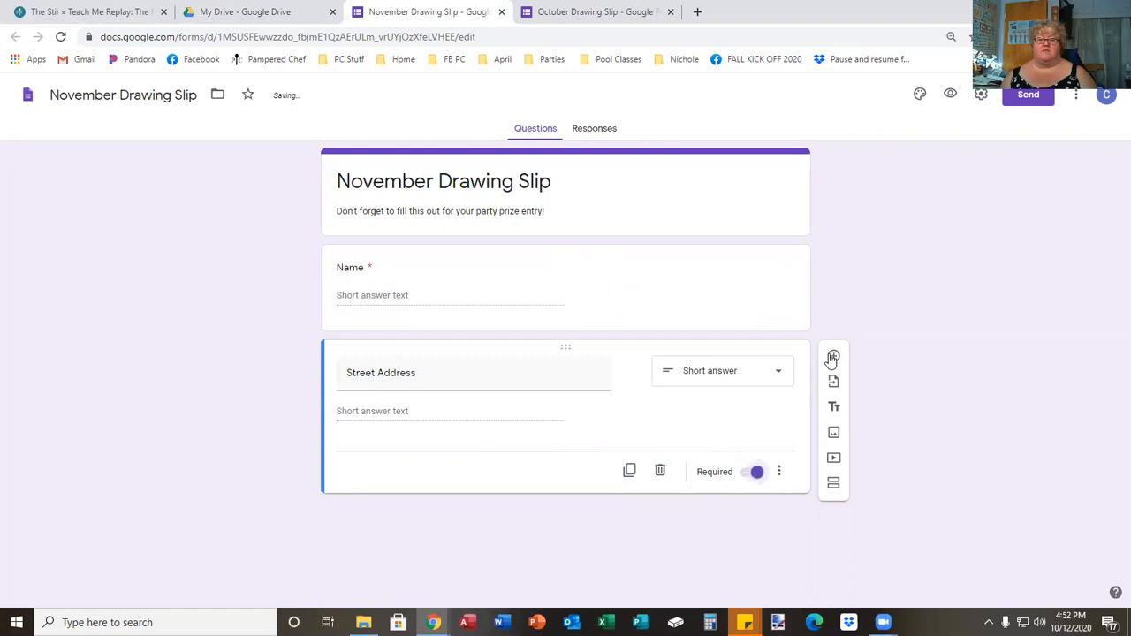
Add a required short-answer question titled "City, State, and Zip" below the Street Address question
{"action": "left_click", "coordinate": [832, 357]}
{"action": "type", "text": "City, s"}
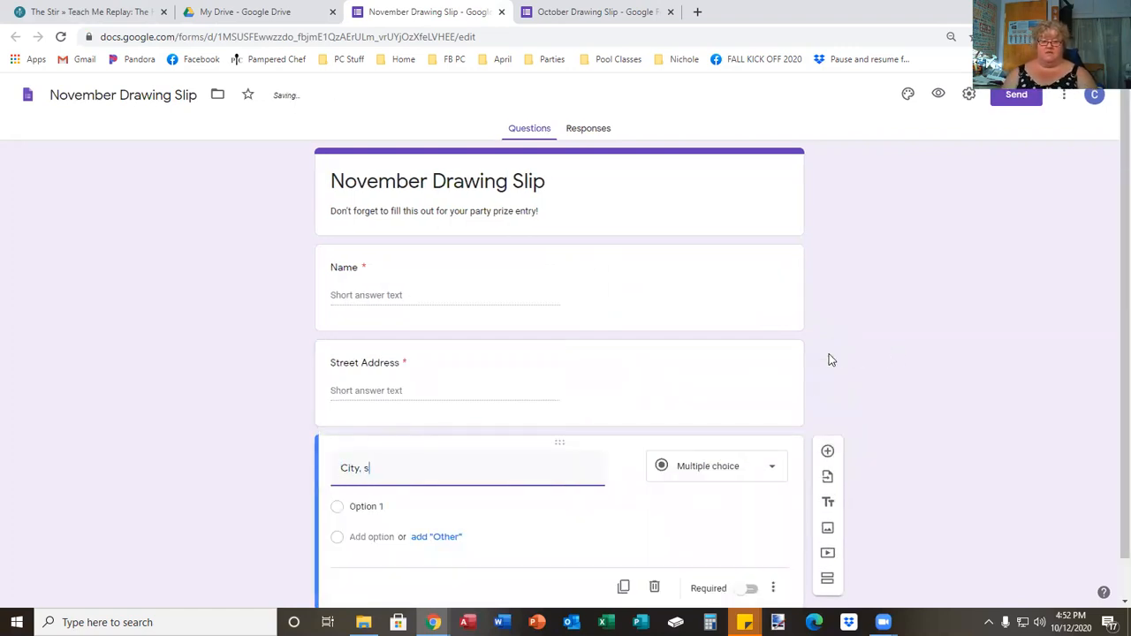
{"action": "type", "text": "State, and "}
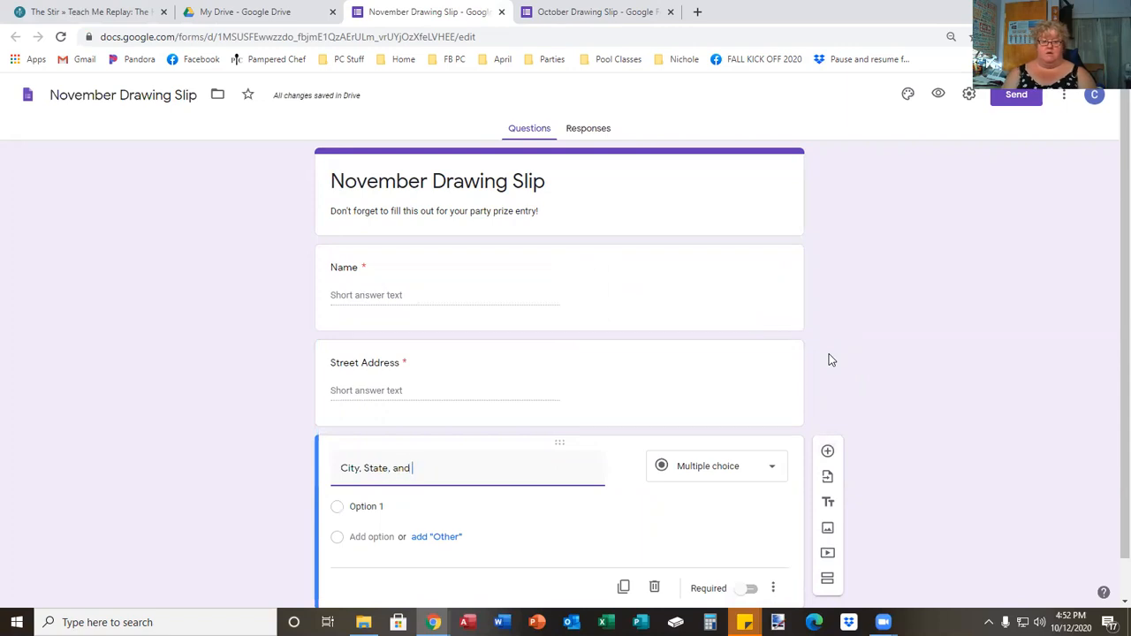
{"action": "type", "text": "Zip"}
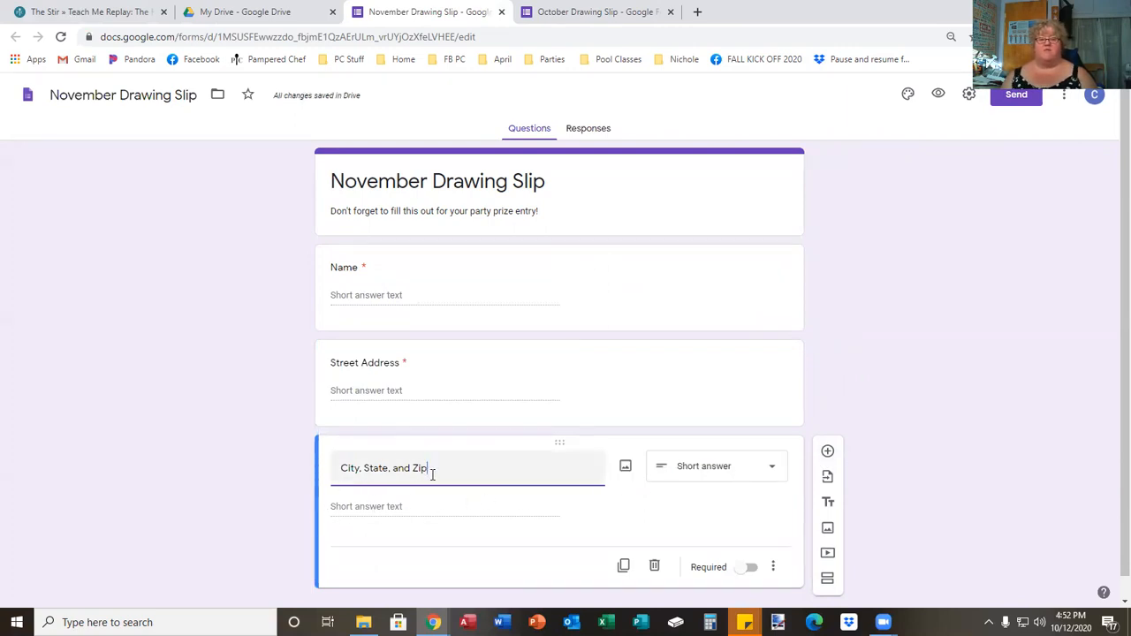
{"action": "left_click", "coordinate": [748, 568]}
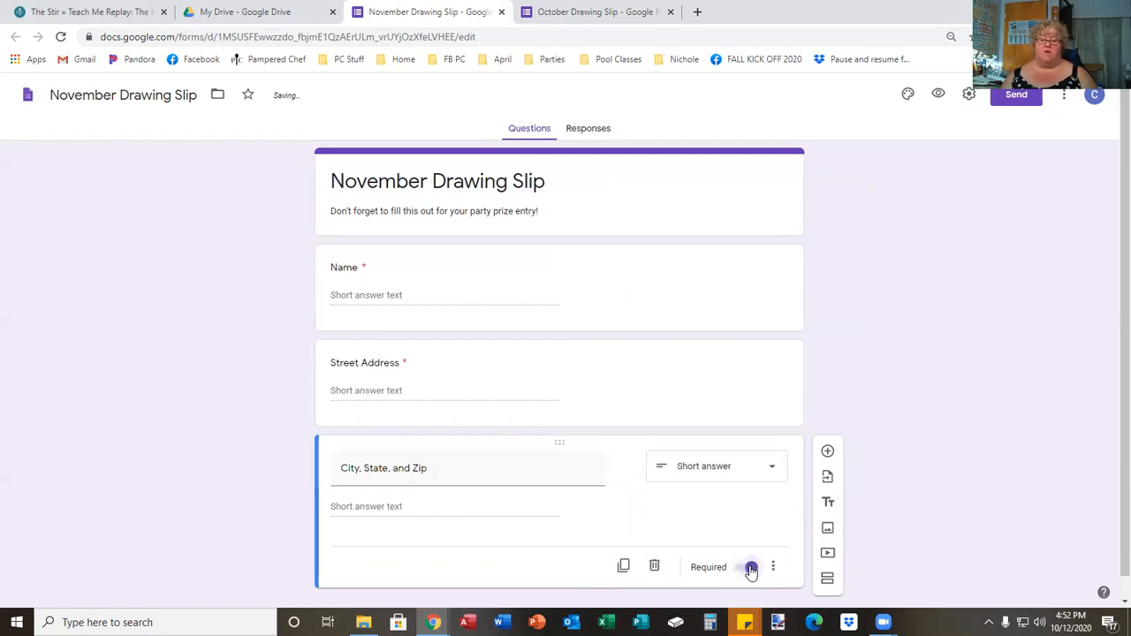
Add a required short-answer question asking "What is the name of your host?" at the end of the form
{"action": "left_click", "coordinate": [828, 452]}
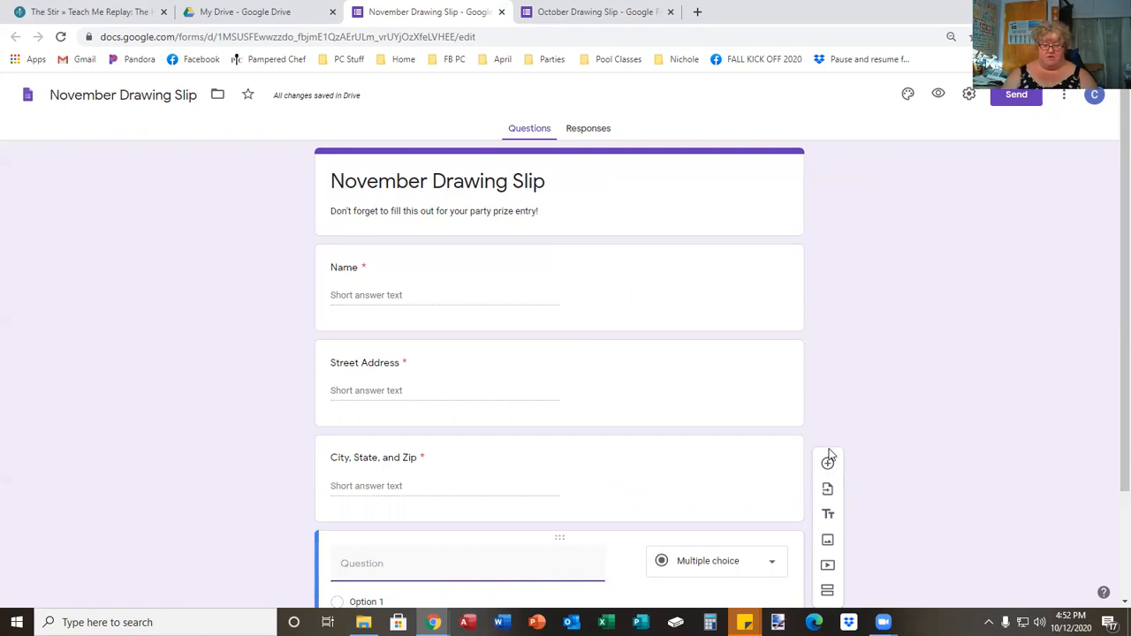
{"action": "type", "text": "Phone"}
{"action": "key", "text": "BackSpace"}
{"action": "key", "text": "BackSpace"}
{"action": "key", "text": "BackSpace"}
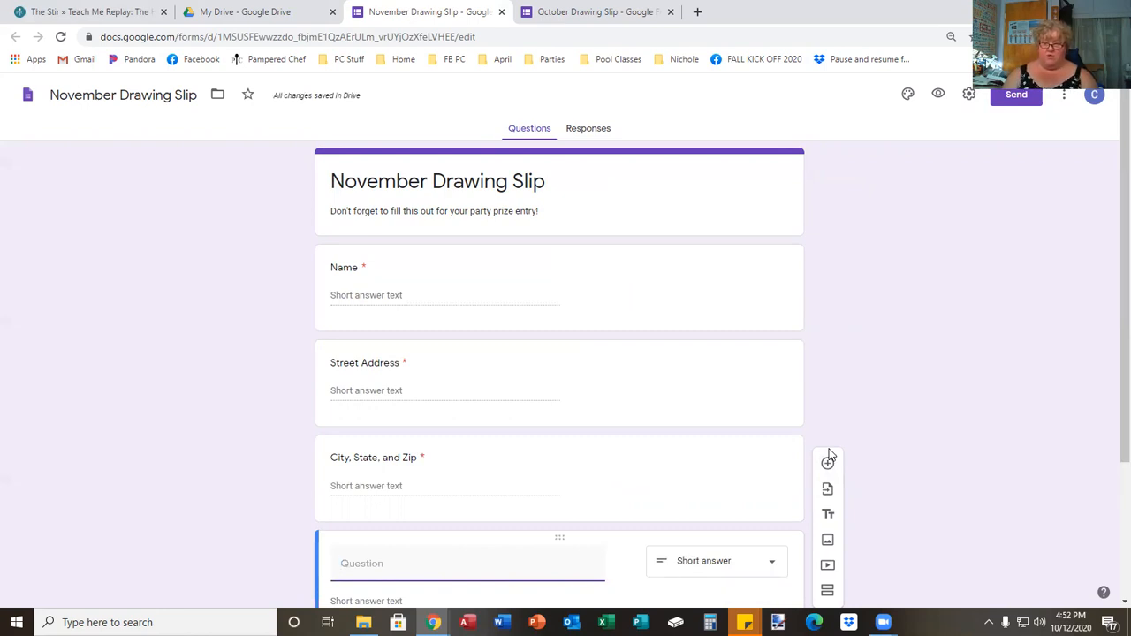
{"action": "type", "text": "What is the "}
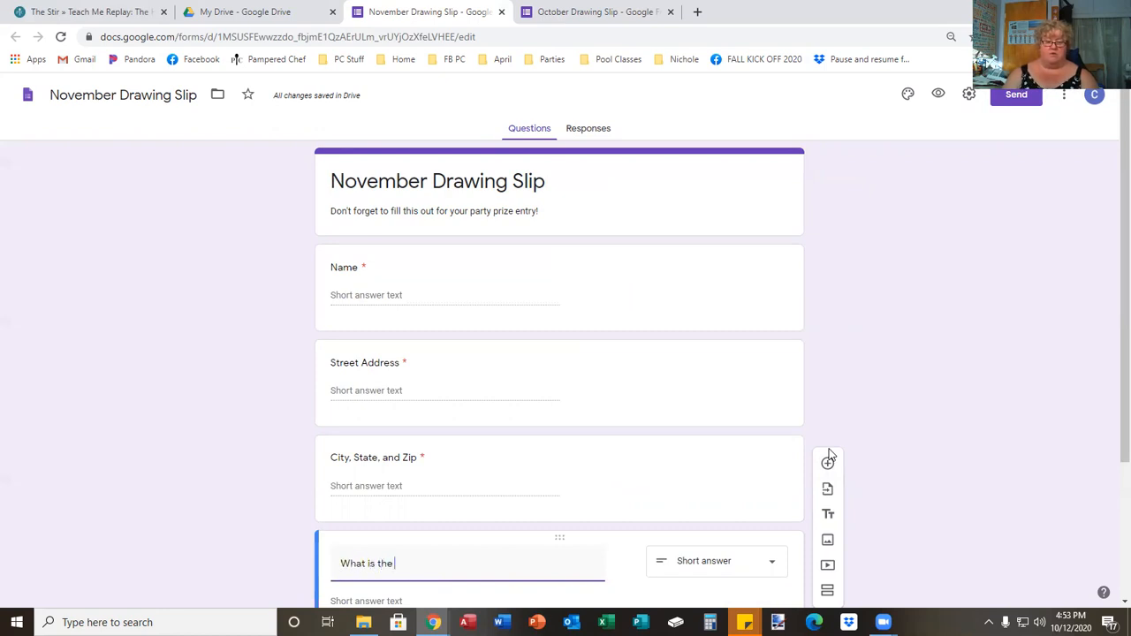
{"action": "type", "text": "name of you rho"}
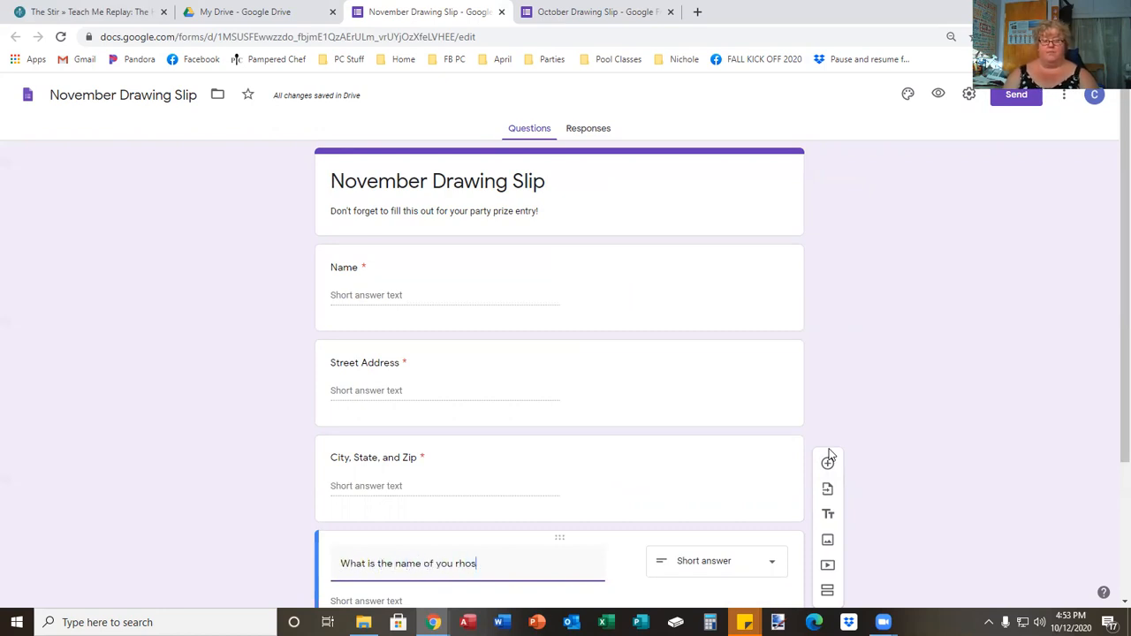
{"action": "type", "text": "host?"}
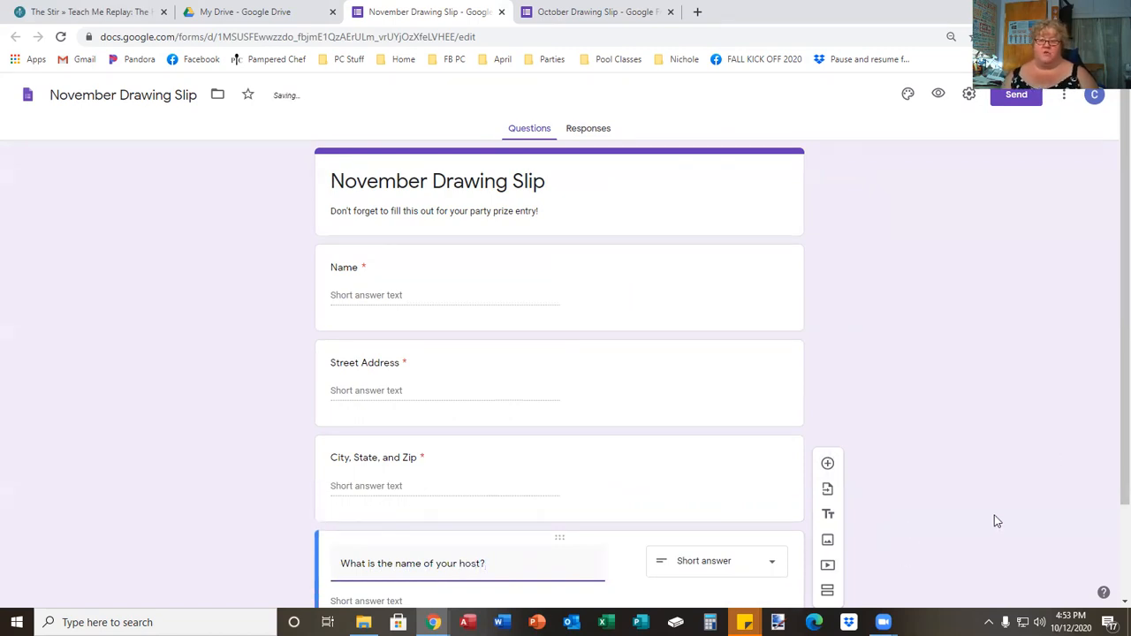
{"action": "scroll", "coordinate": [1111, 318], "scroll_direction": "down", "scroll_amount": 2}
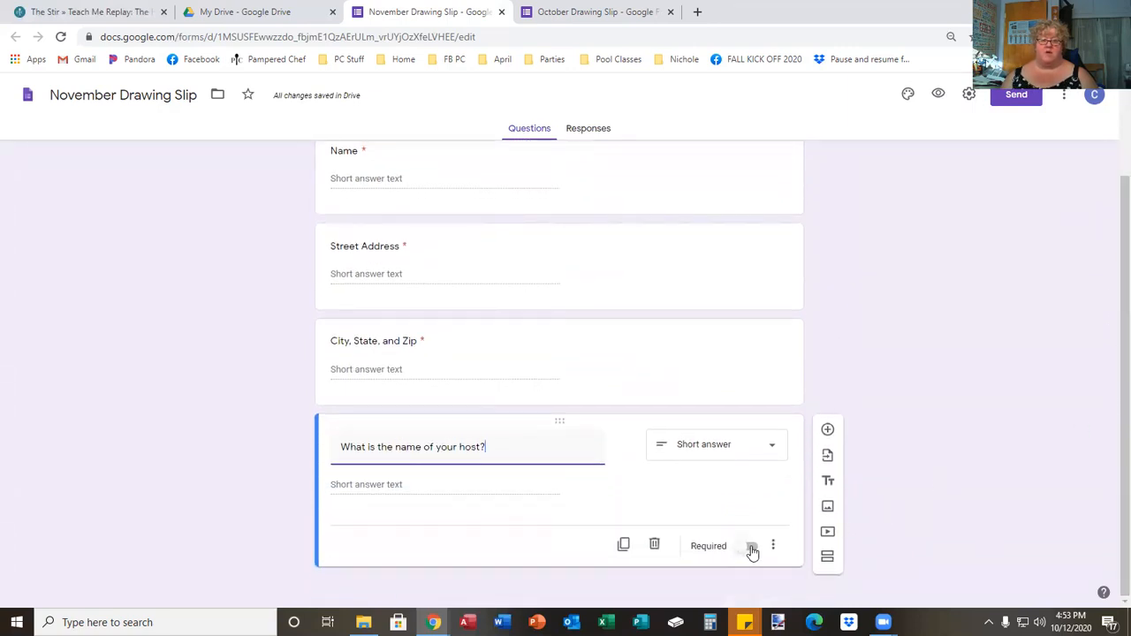
{"action": "left_click", "coordinate": [751, 548]}
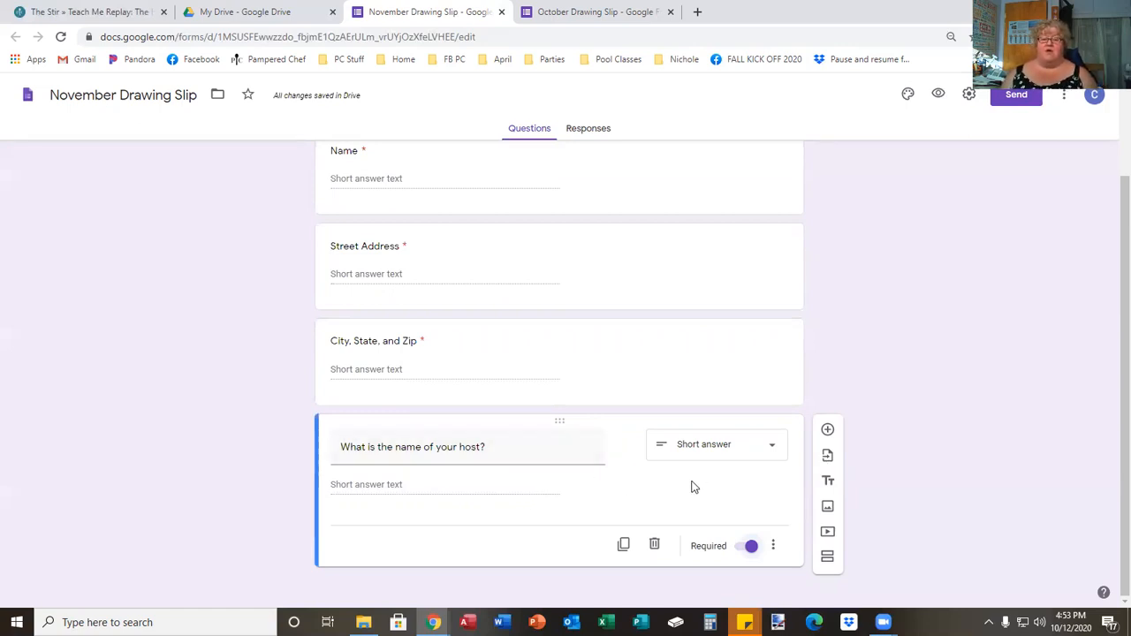
Add a multiple-choice question below the host question titled "Have you considered starting your Pampered Chef Business?"
{"action": "left_click", "coordinate": [827, 430]}
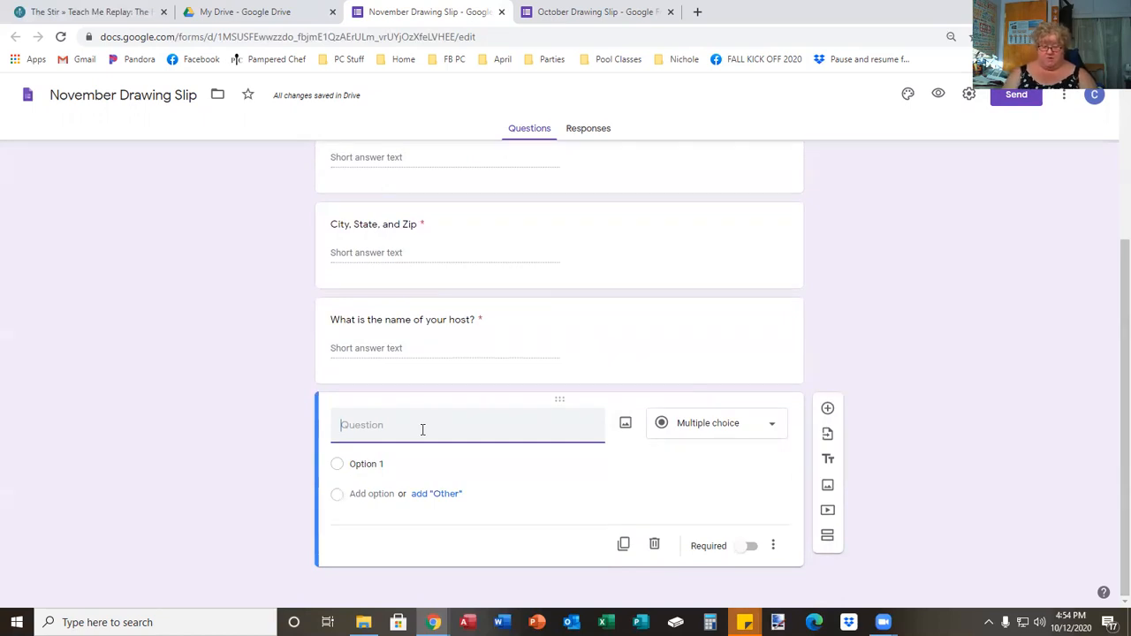
{"action": "type", "text": "Have you considered "}
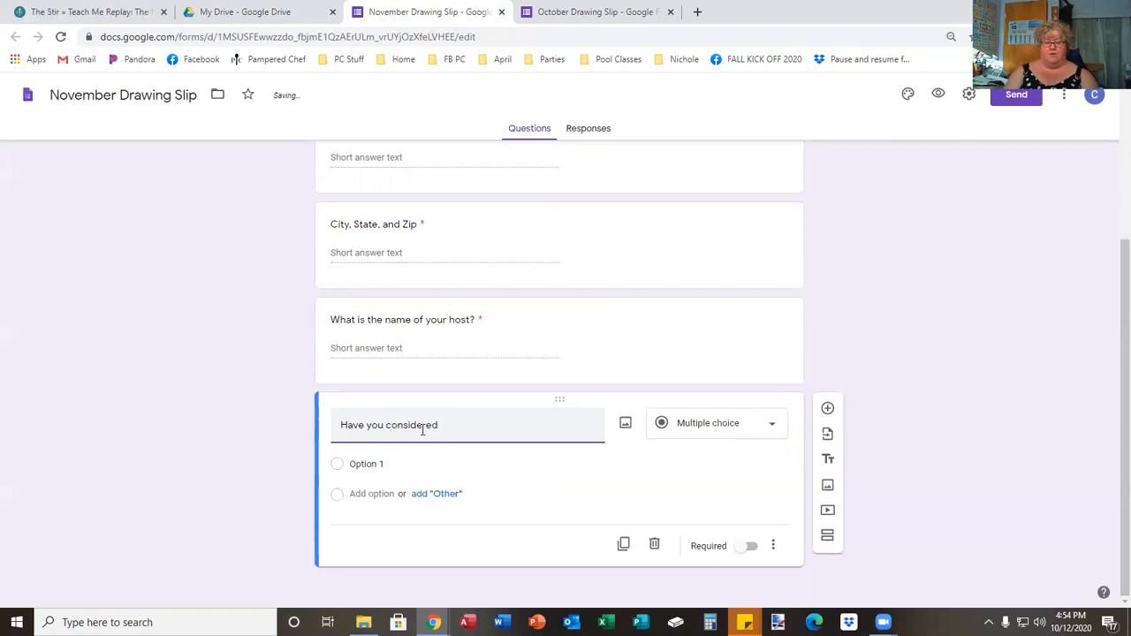
{"action": "type", "text": "starting your Pampered Chjef"}
{"action": "key", "text": "BackSpace"}
{"action": "type", "text": "ef Bus"}
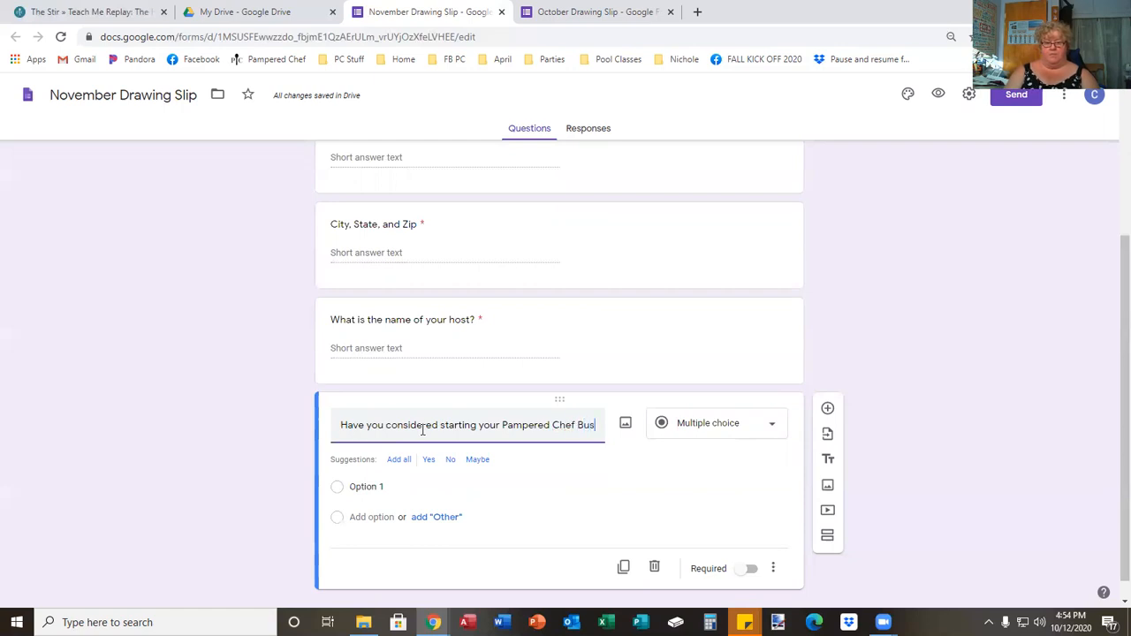
{"action": "type", "text": "iness?"}
Enter "No thank you" and "I have but I have some questions" as the first two answer options of the business question
{"action": "left_click", "coordinate": [366, 501]}
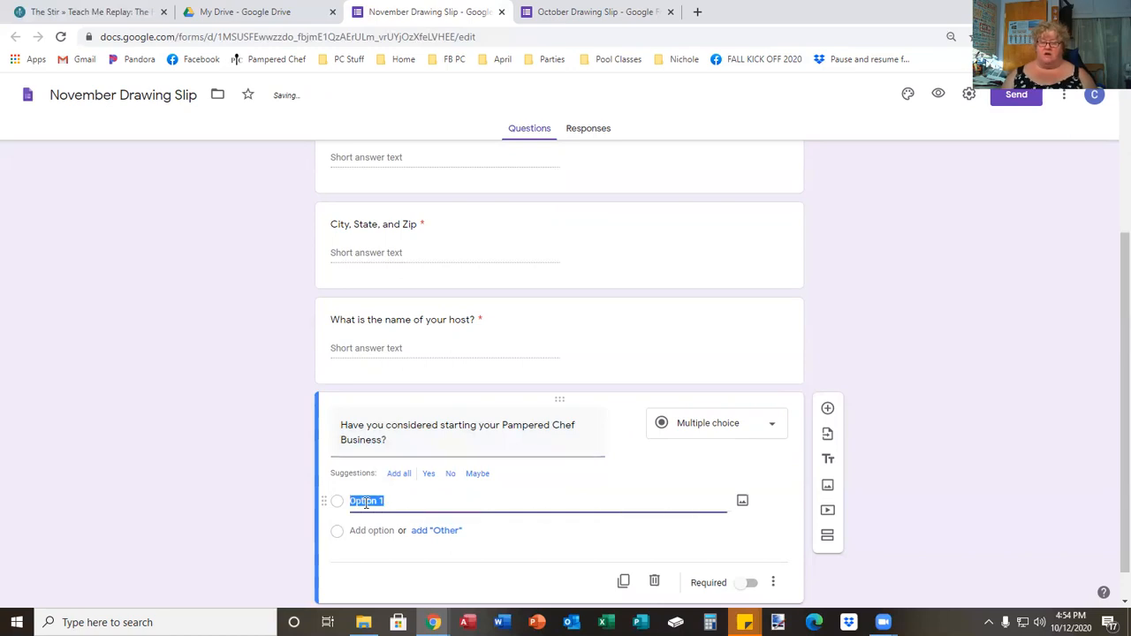
{"action": "type", "text": "No thank you"}
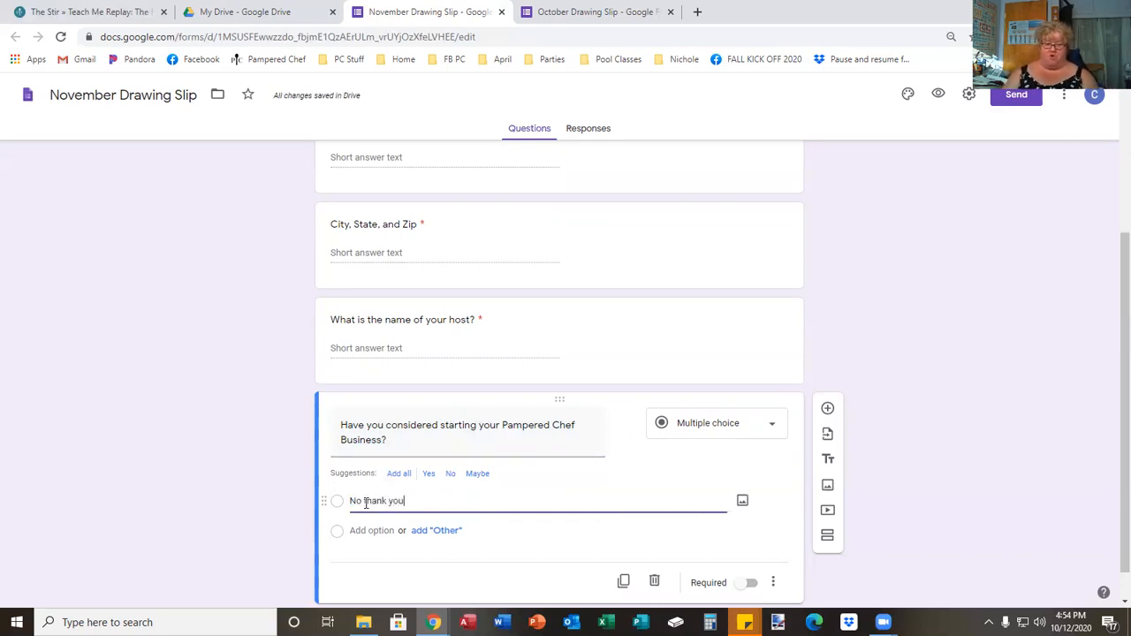
{"action": "left_click", "coordinate": [369, 530]}
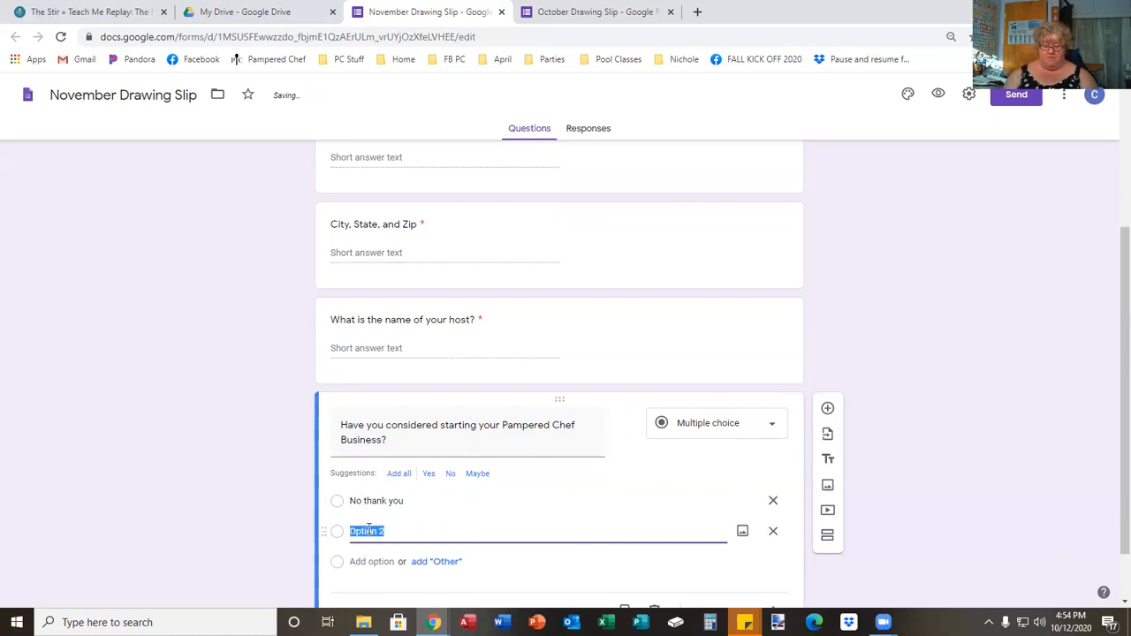
{"action": "type", "text": "I have bu"}
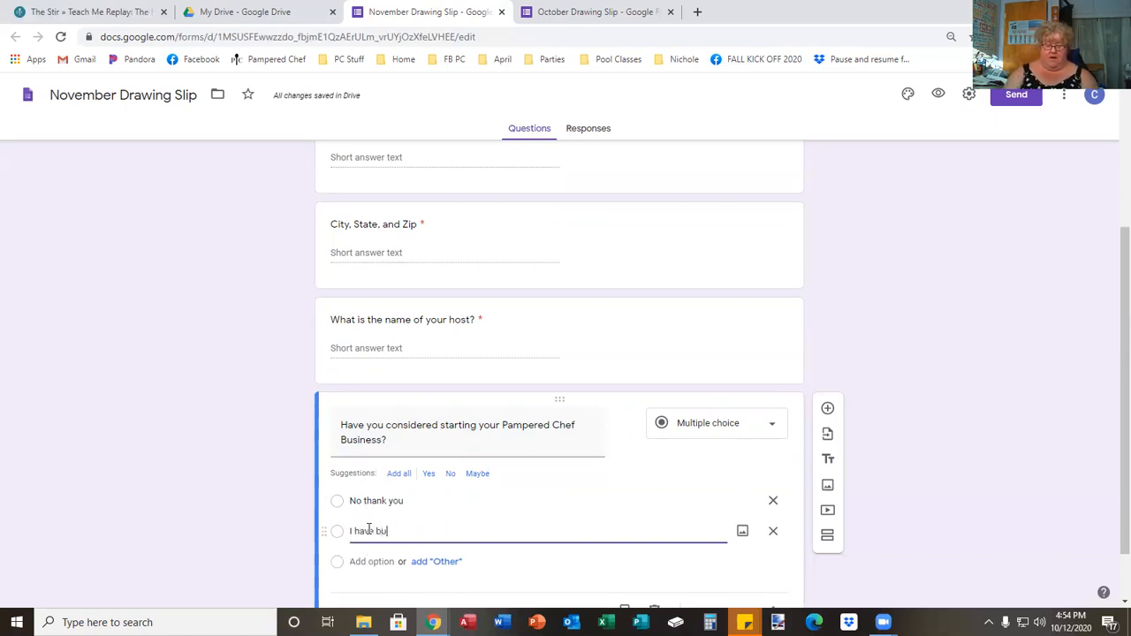
{"action": "type", "text": "t I have some "}
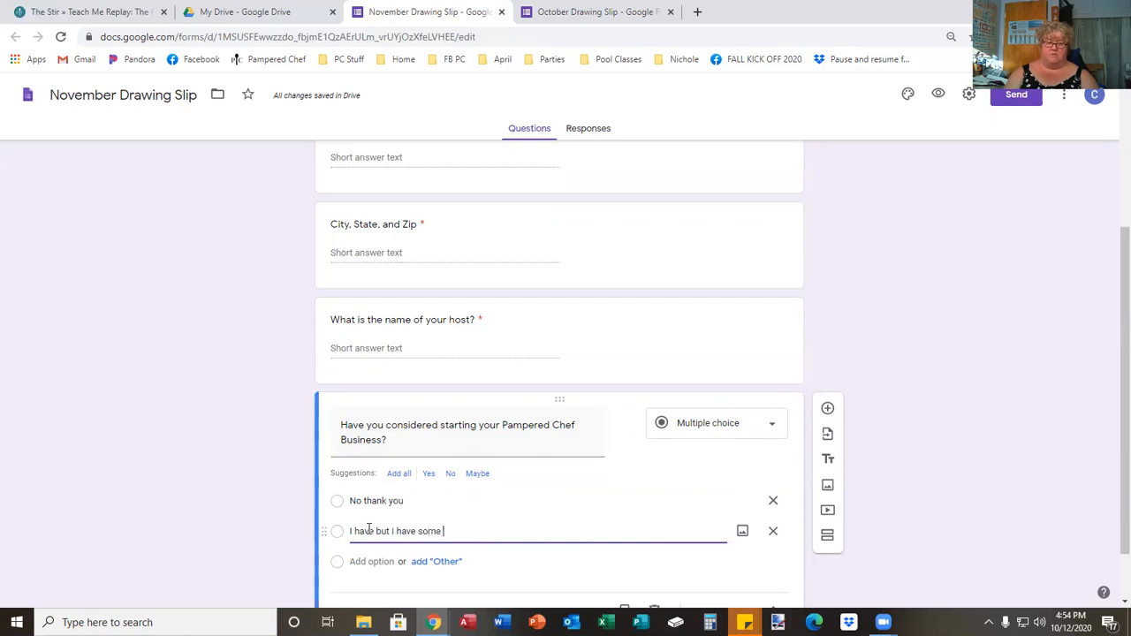
{"action": "type", "text": "questions"}
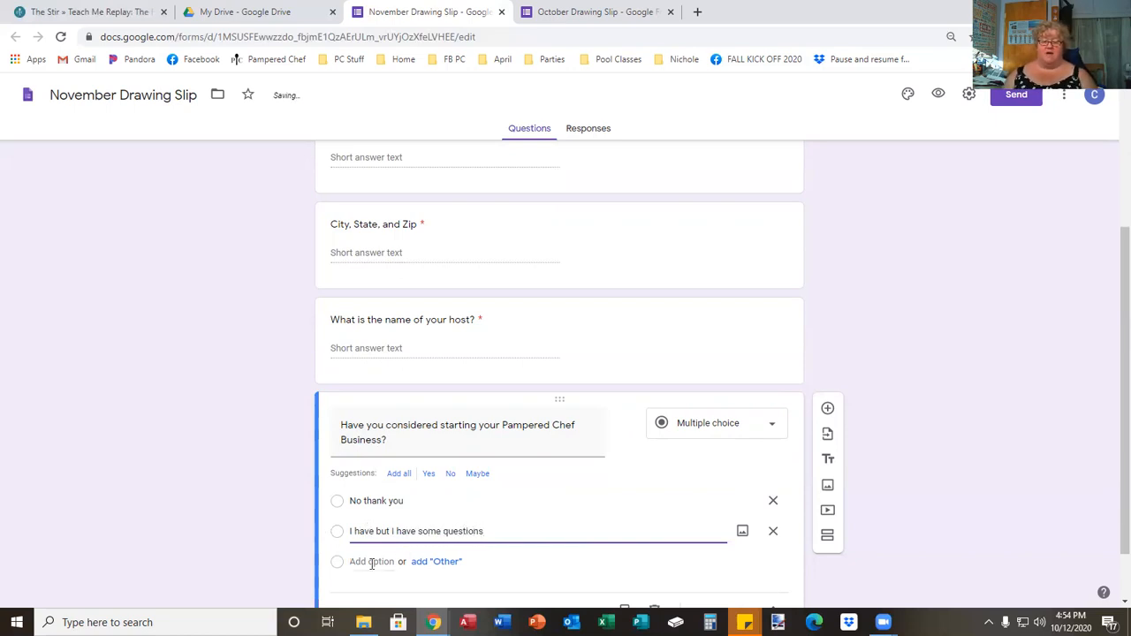
Add "Maybe, can we meet and talk" and "Yes, I want to get started!" as the third and fourth answer options
{"action": "left_click", "coordinate": [371, 561]}
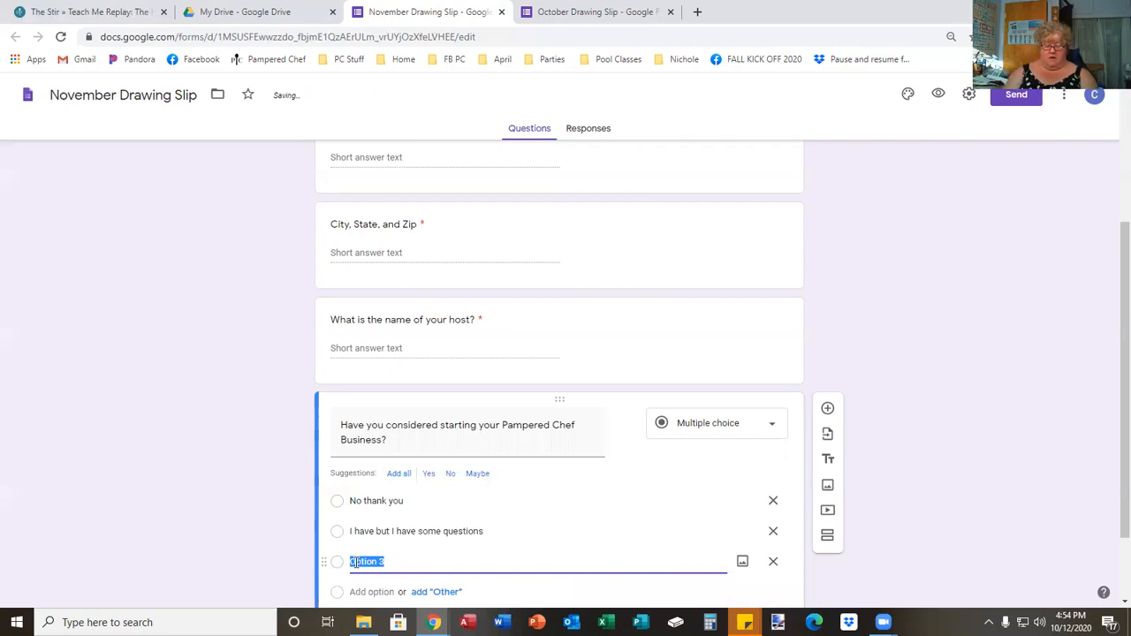
{"action": "type", "text": "Maybe"}
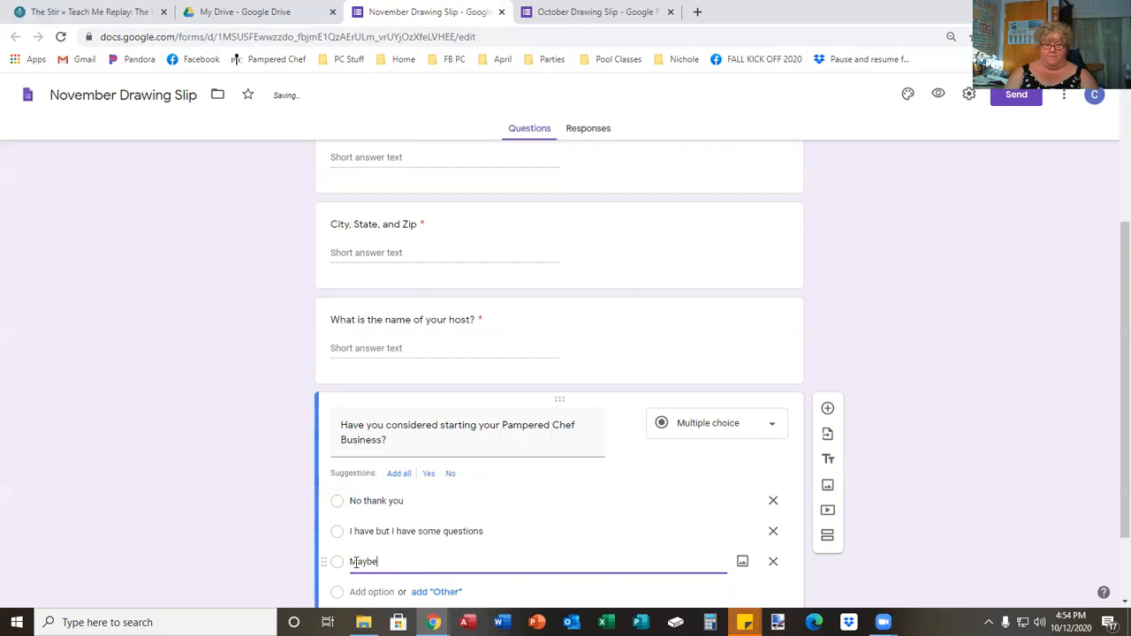
{"action": "type", "text": ", can we meet and talk"}
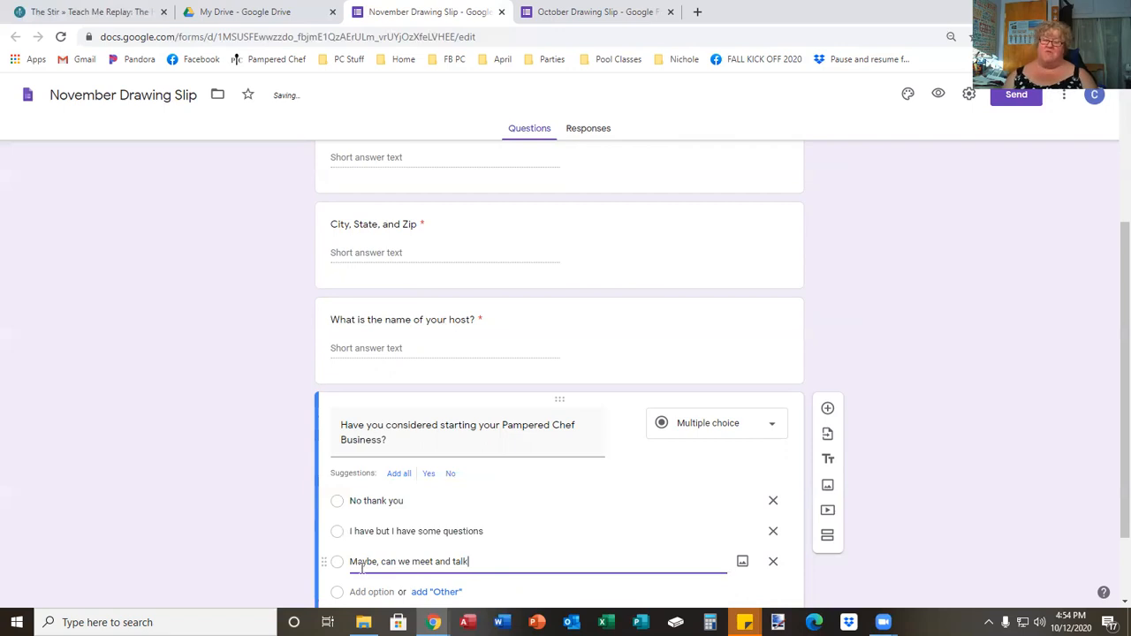
{"action": "left_click", "coordinate": [375, 591]}
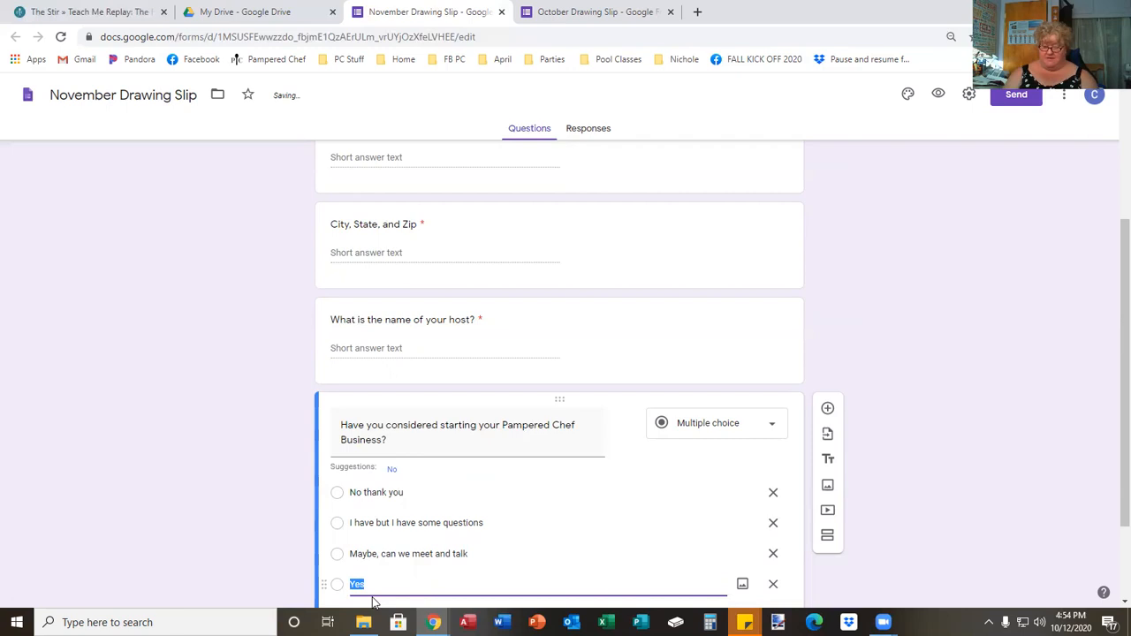
{"action": "key", "text": "Right"}
{"action": "type", "text": ", let"}
{"action": "key", "text": "BackSpace"}
{"action": "key", "text": "BackSpace"}
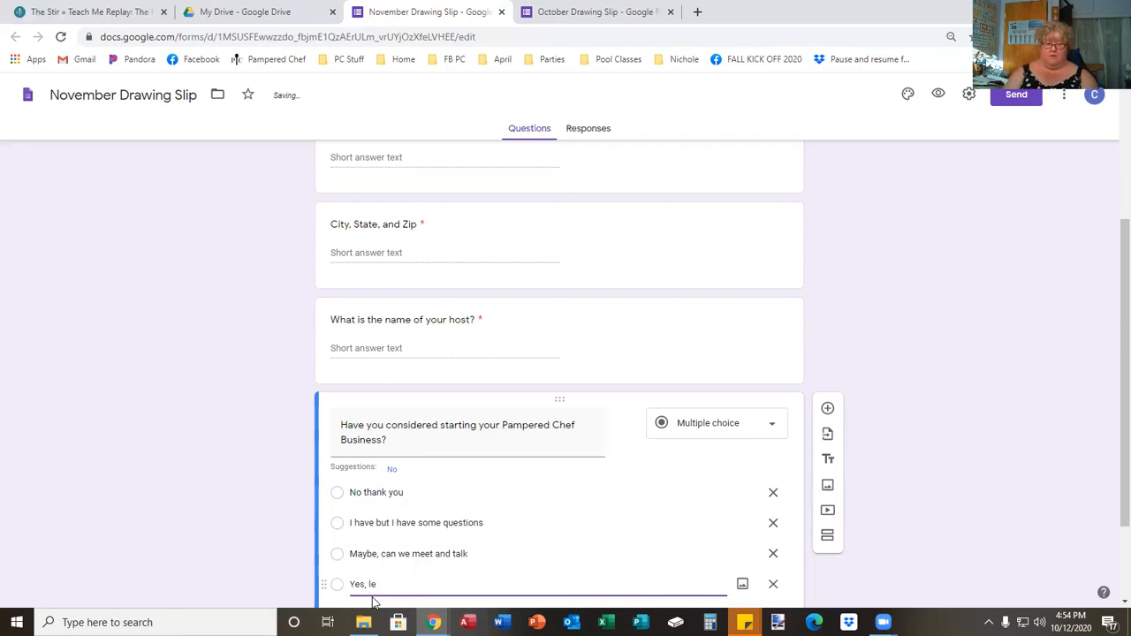
{"action": "type", "text": "I want to g"}
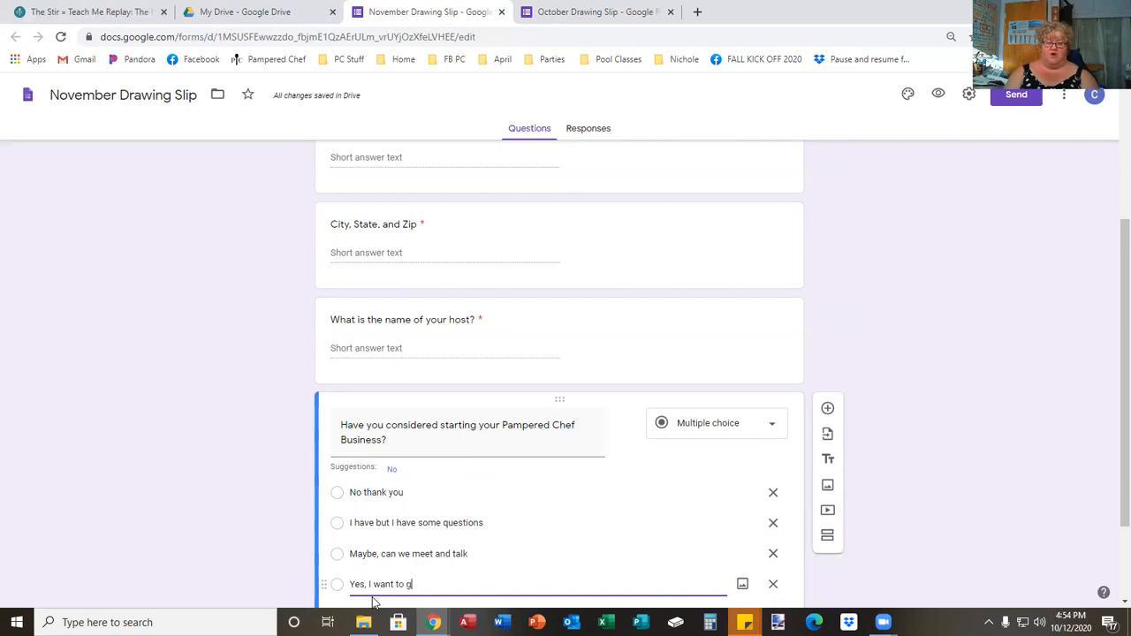
{"action": "type", "text": "et started!"}
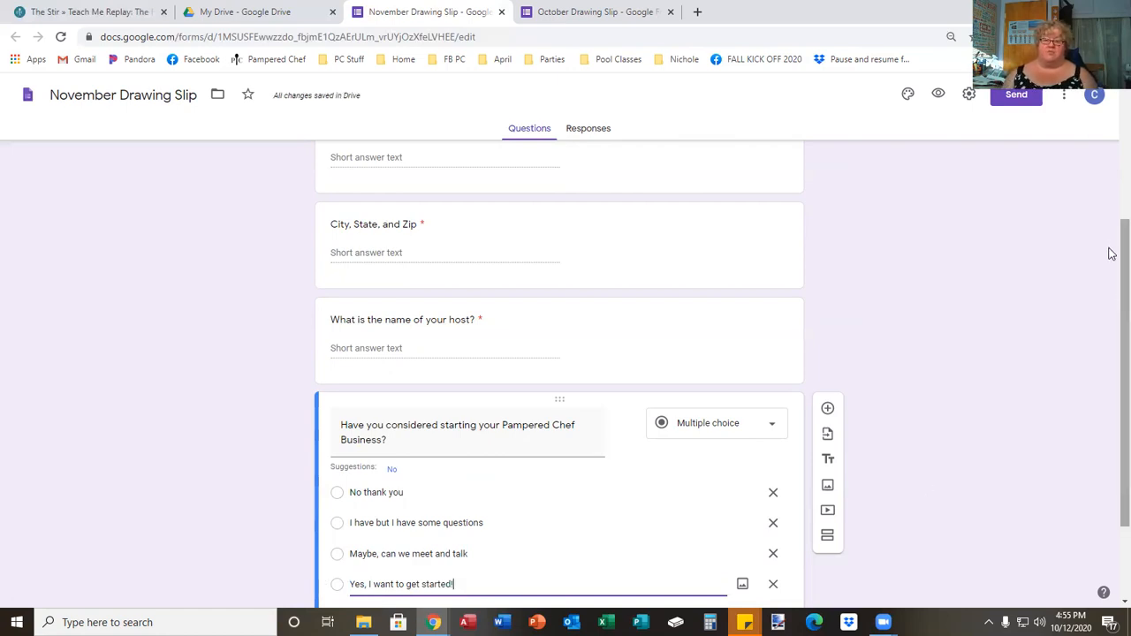
Make the Pampered Chef Business question required, and revert it to optional
{"action": "scroll", "coordinate": [1112, 254], "scroll_direction": "down", "scroll_amount": 2}
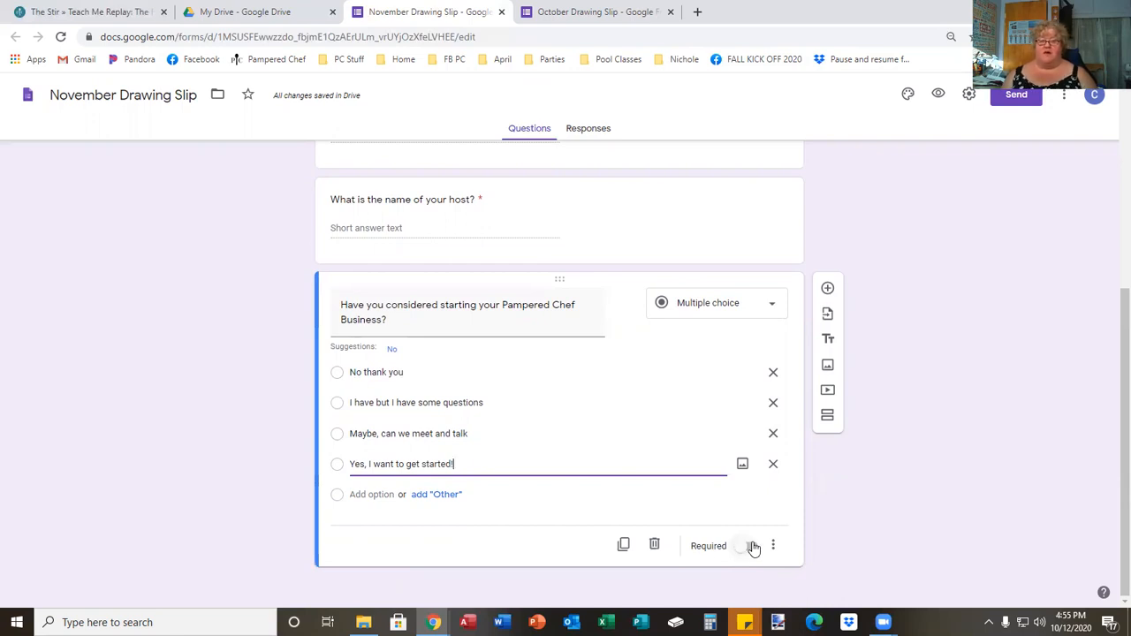
{"action": "left_click", "coordinate": [750, 547]}
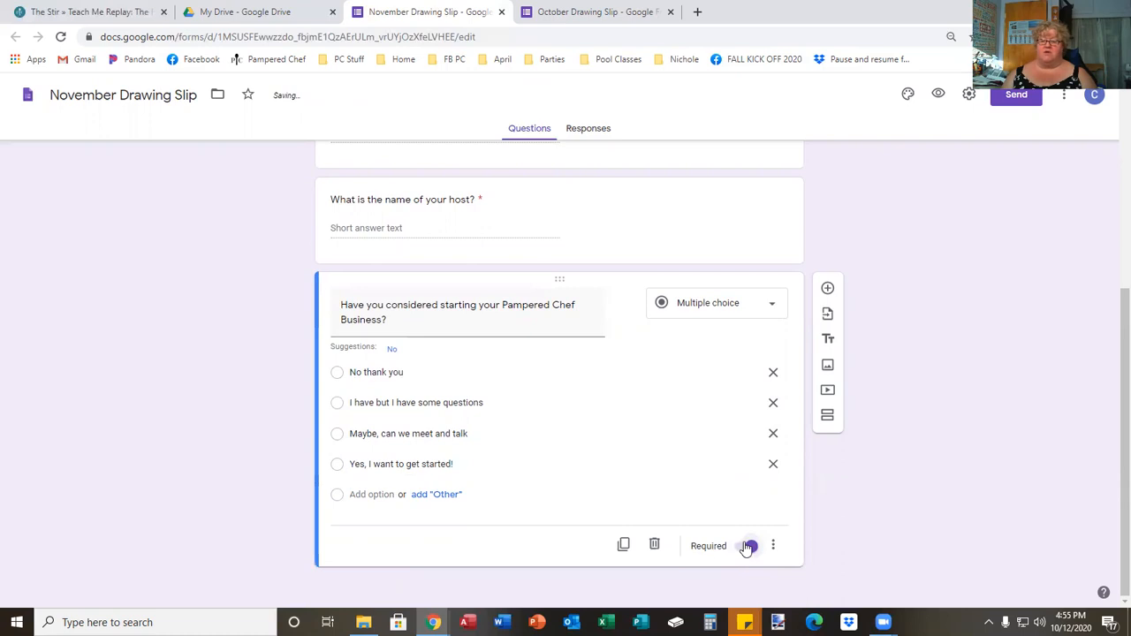
{"action": "left_click", "coordinate": [746, 547]}
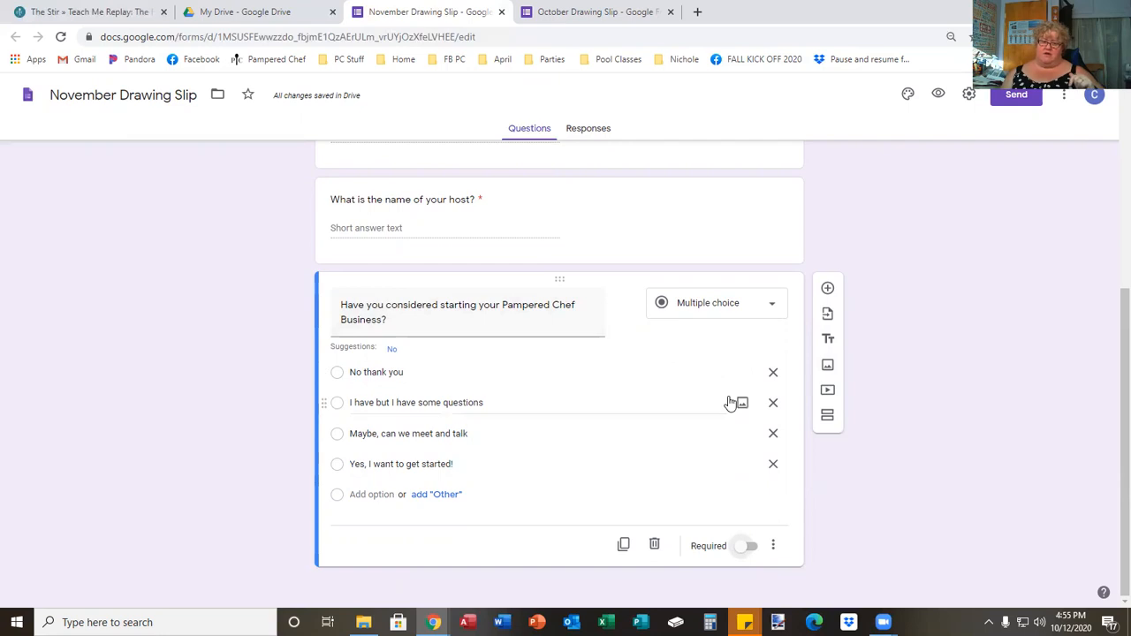
Insert the November host offer image post-host-nov2020-us from the Downloads folder below the business question
{"action": "left_click", "coordinate": [826, 368]}
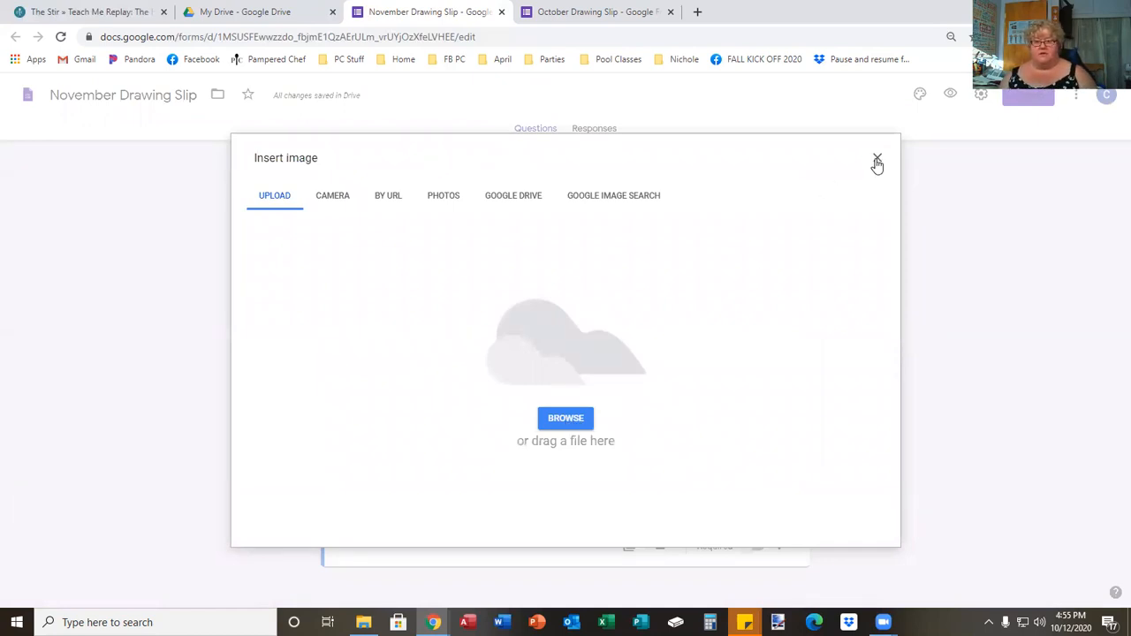
{"action": "left_click", "coordinate": [876, 156]}
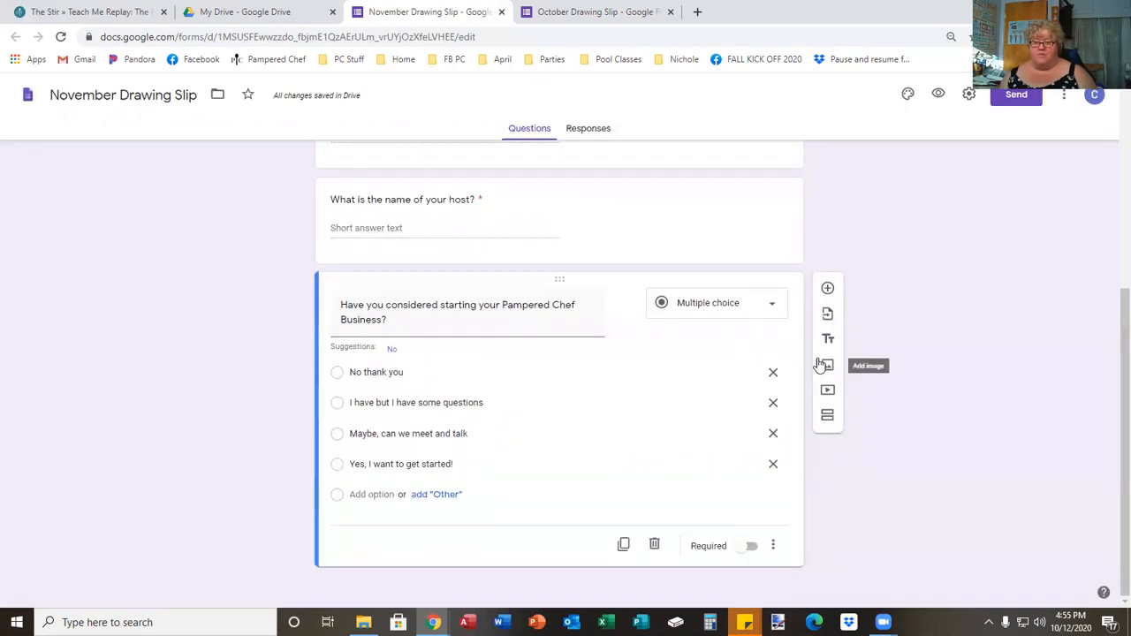
{"action": "left_click", "coordinate": [828, 371]}
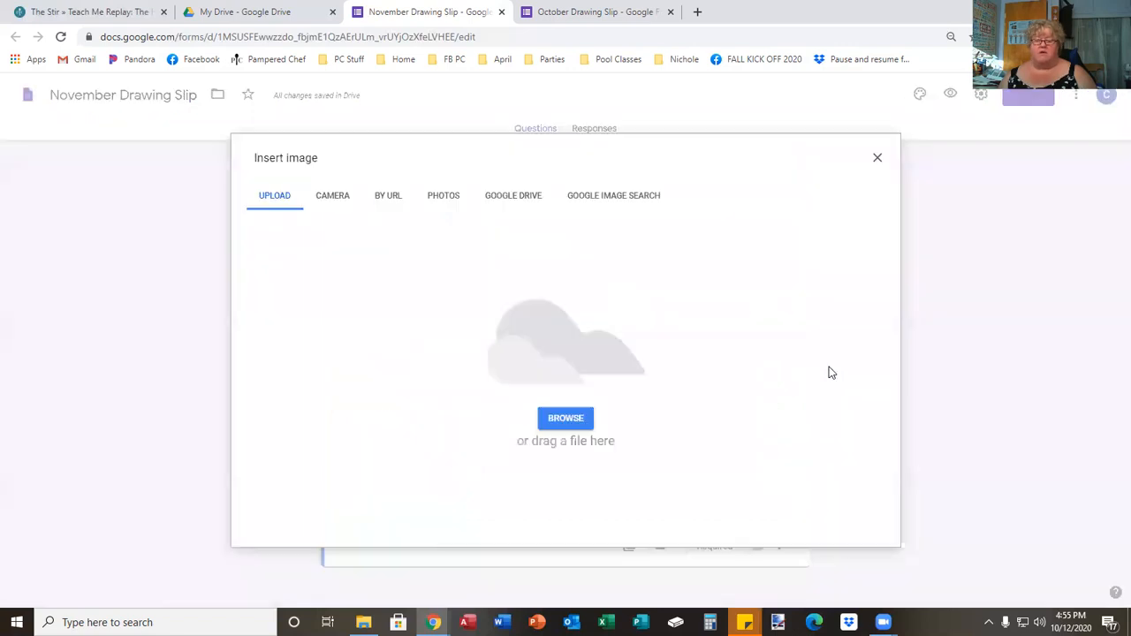
{"action": "left_click", "coordinate": [549, 419]}
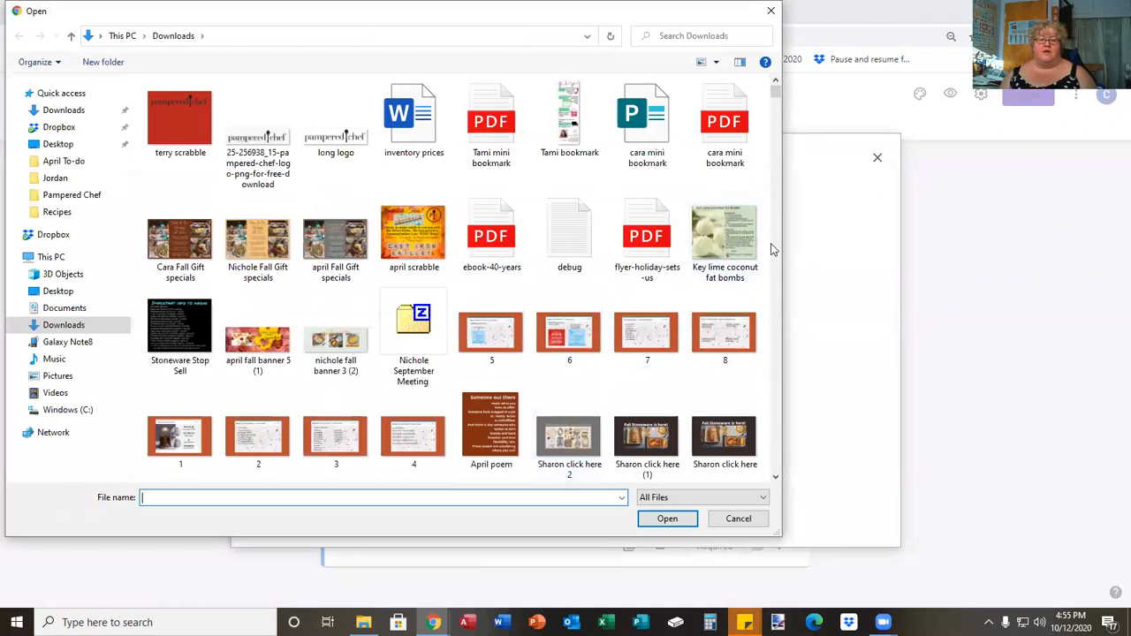
{"action": "scroll", "coordinate": [778, 252], "scroll_direction": "down", "scroll_amount": 15}
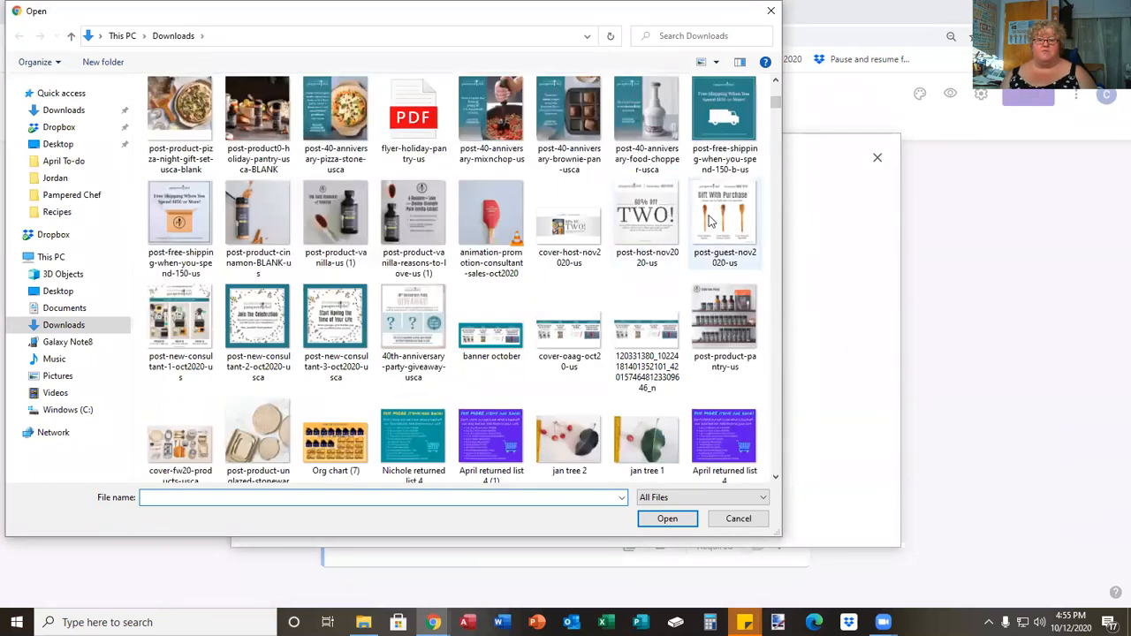
{"action": "double_click", "coordinate": [645, 219]}
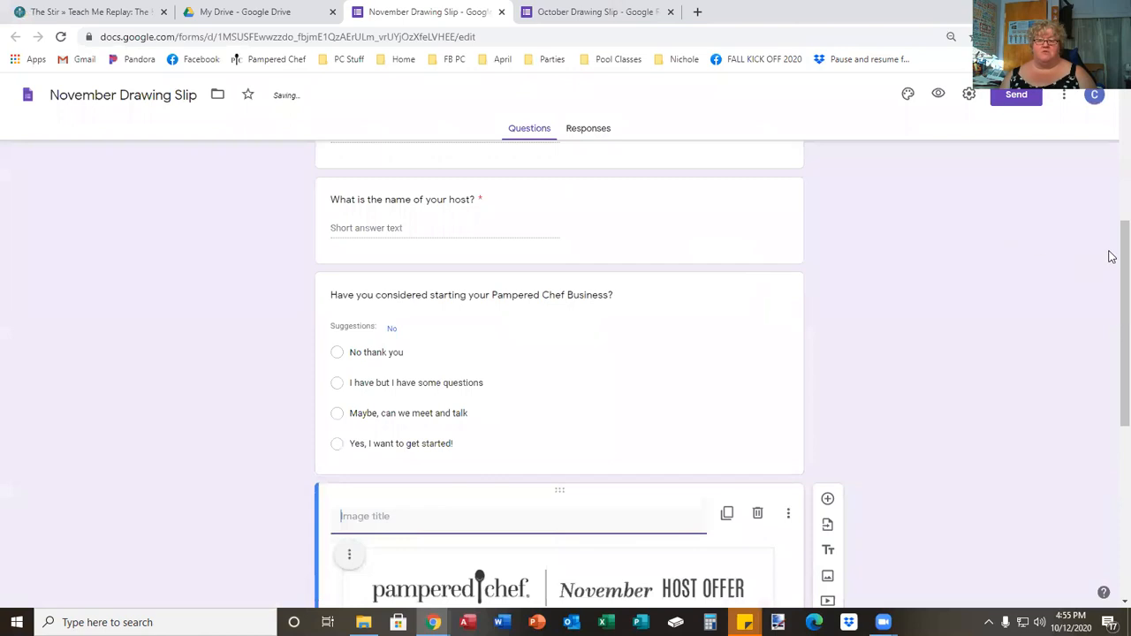
Title the host offer image "Wow! Let's get you on my calendar so you can get this special!"
{"action": "left_click_drag", "start_coordinate": [1124, 247], "coordinate": [1124, 325]}
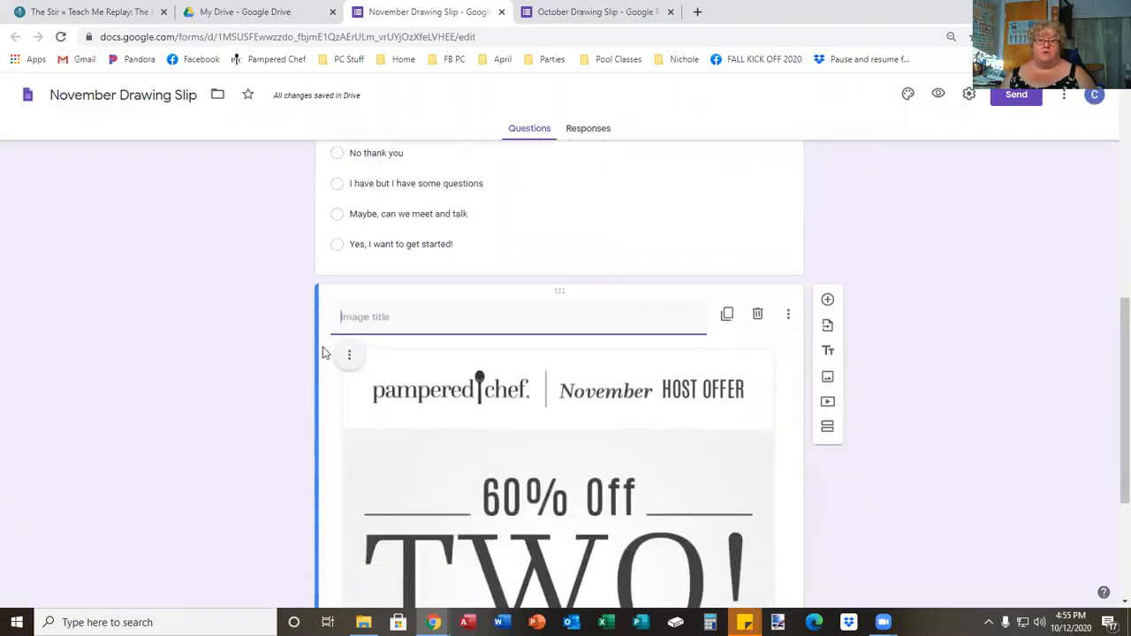
{"action": "type", "text": "Wow! Let'"}
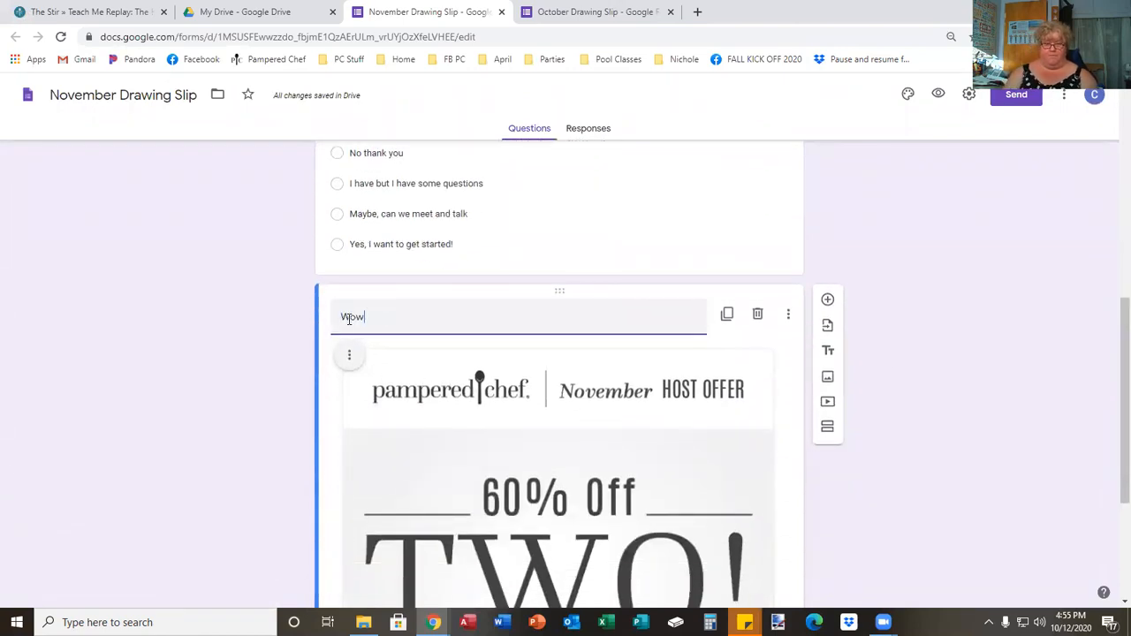
{"action": "type", "text": "s get "}
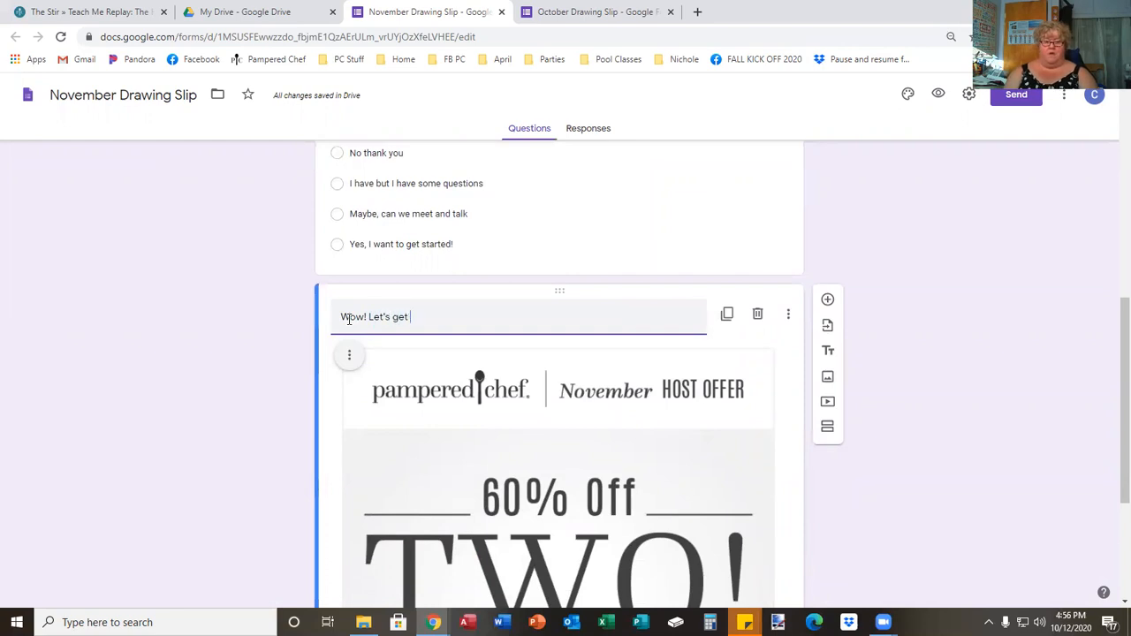
{"action": "type", "text": "you on my cale"}
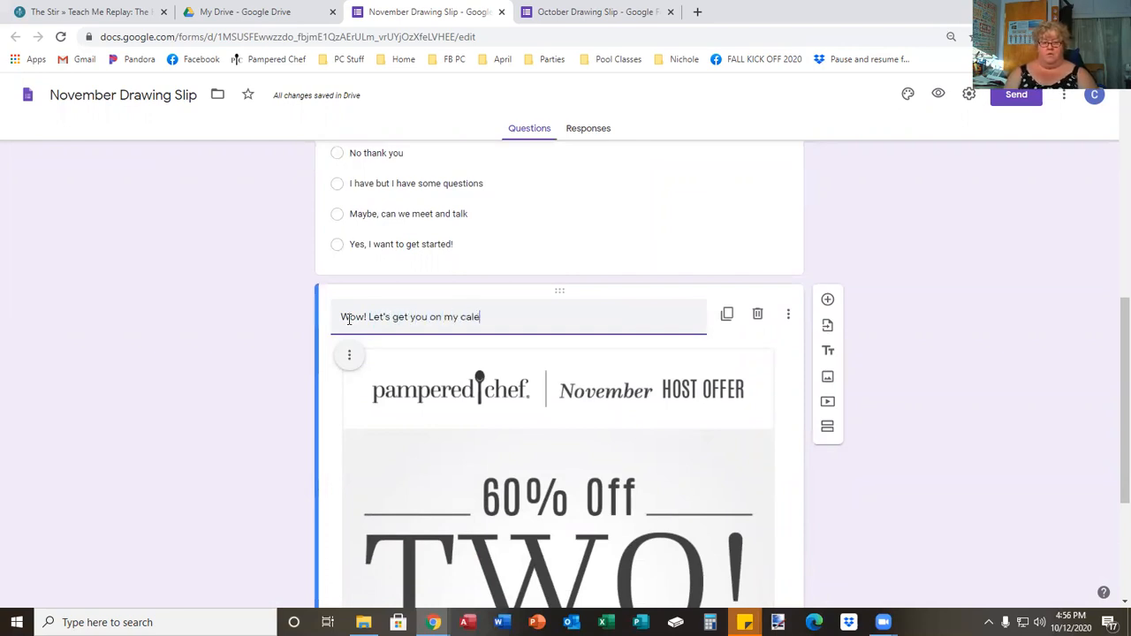
{"action": "type", "text": "ndar so you can get this spec"}
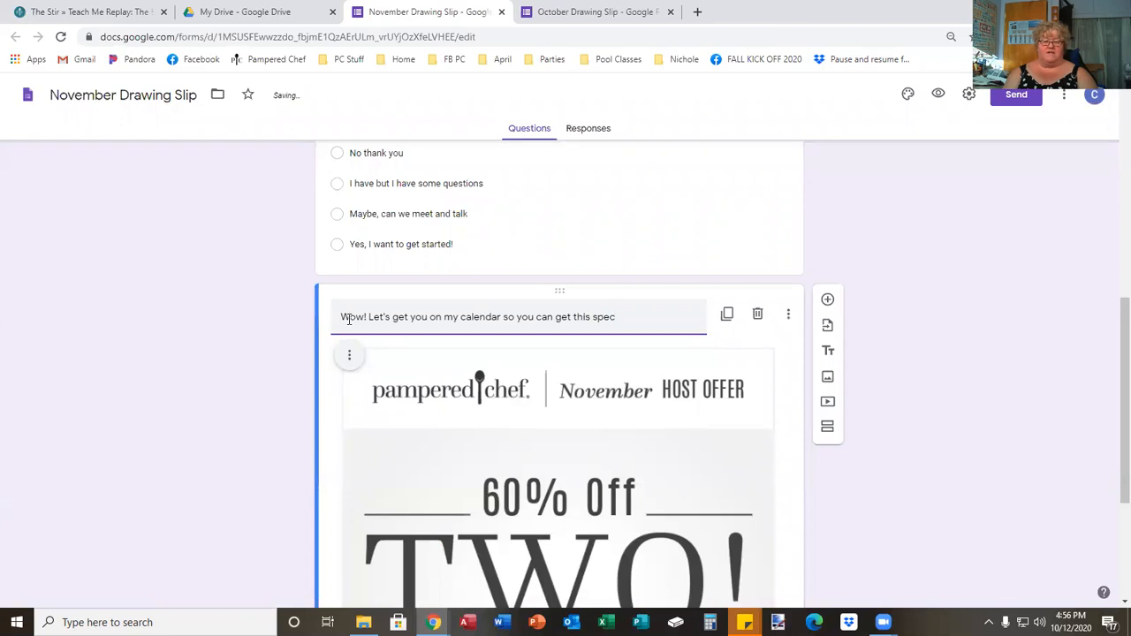
{"action": "type", "text": "ial!"}
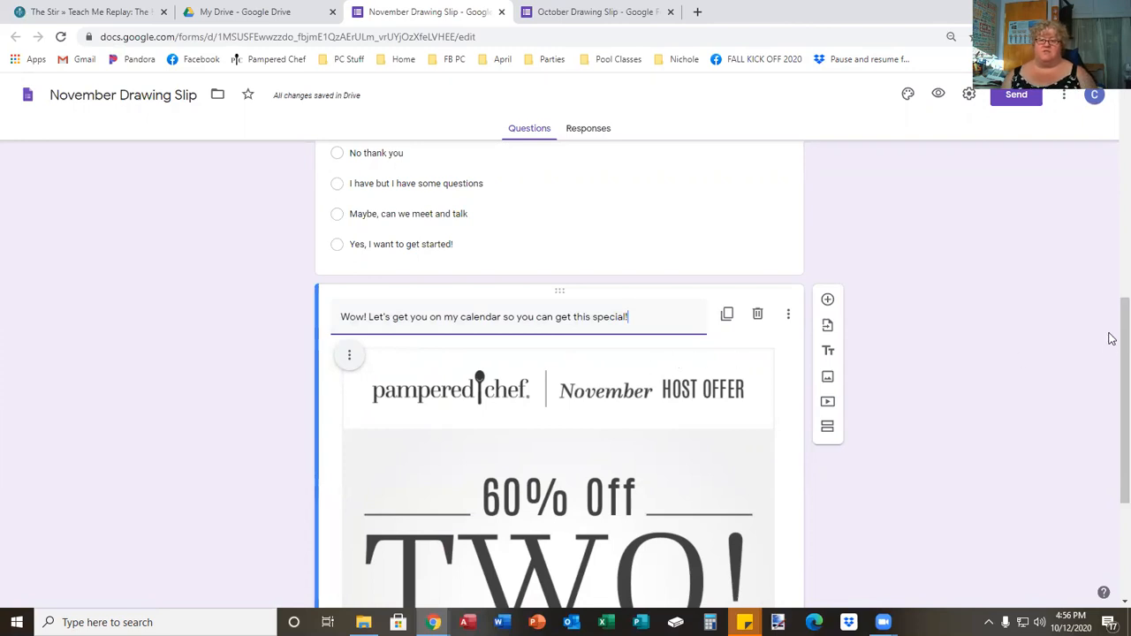
Insert the image "free gift 2" from the Downloads folder below the host offer image
{"action": "left_click_drag", "start_coordinate": [1111, 333], "coordinate": [1111, 432]}
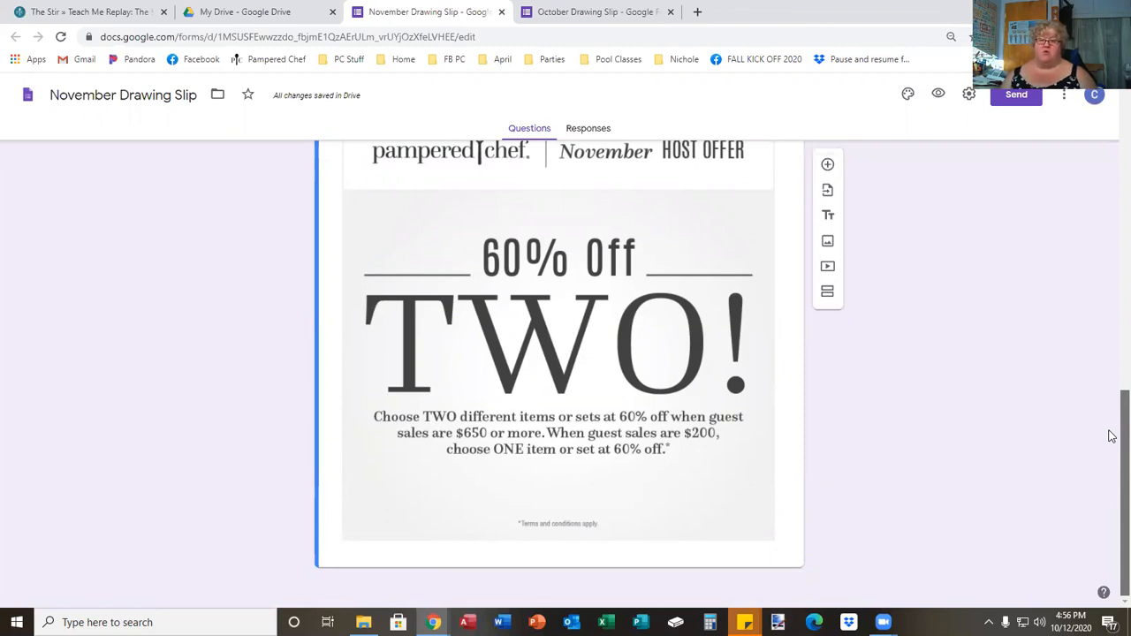
{"action": "left_click_drag", "start_coordinate": [1111, 433], "coordinate": [1112, 421]}
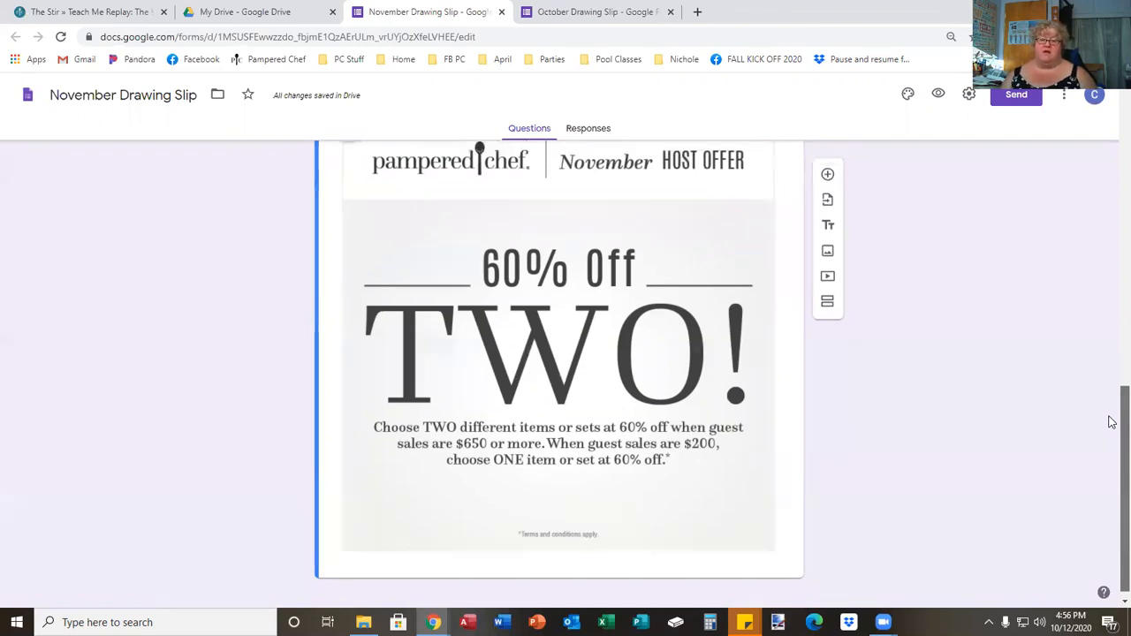
{"action": "left_click", "coordinate": [827, 242]}
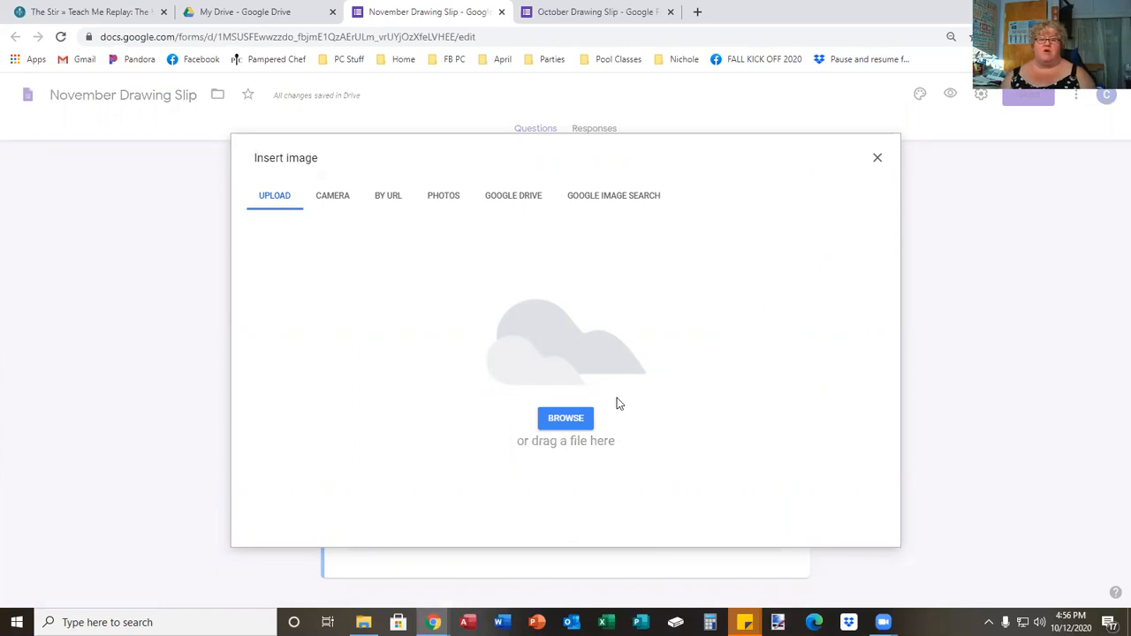
{"action": "left_click", "coordinate": [565, 418]}
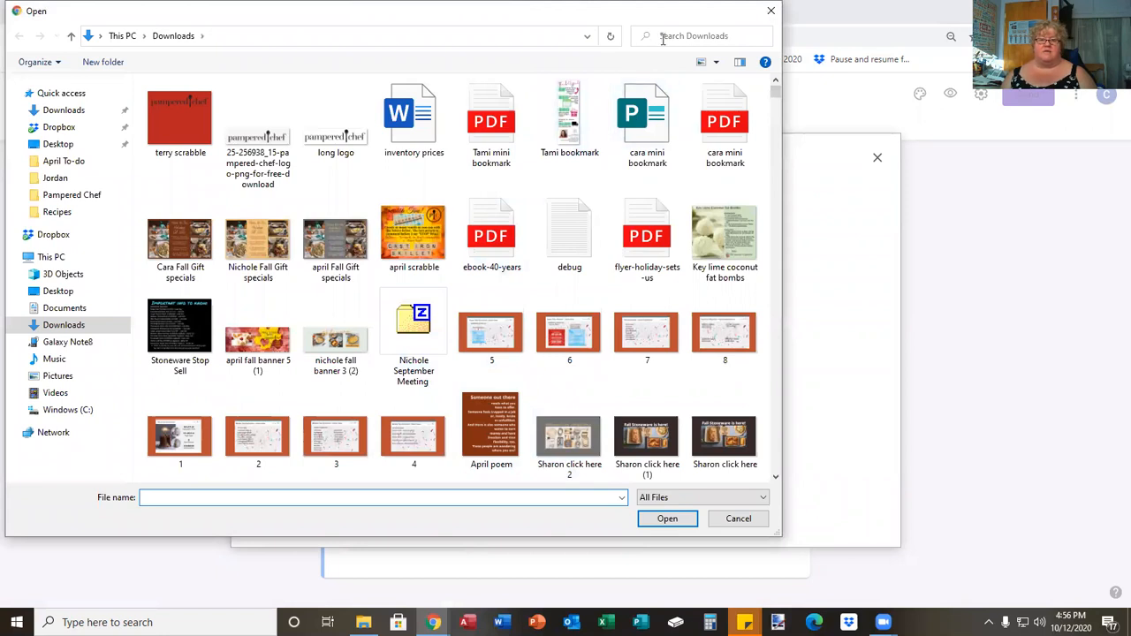
{"action": "scroll", "coordinate": [775, 298], "scroll_direction": "down", "scroll_amount": 3}
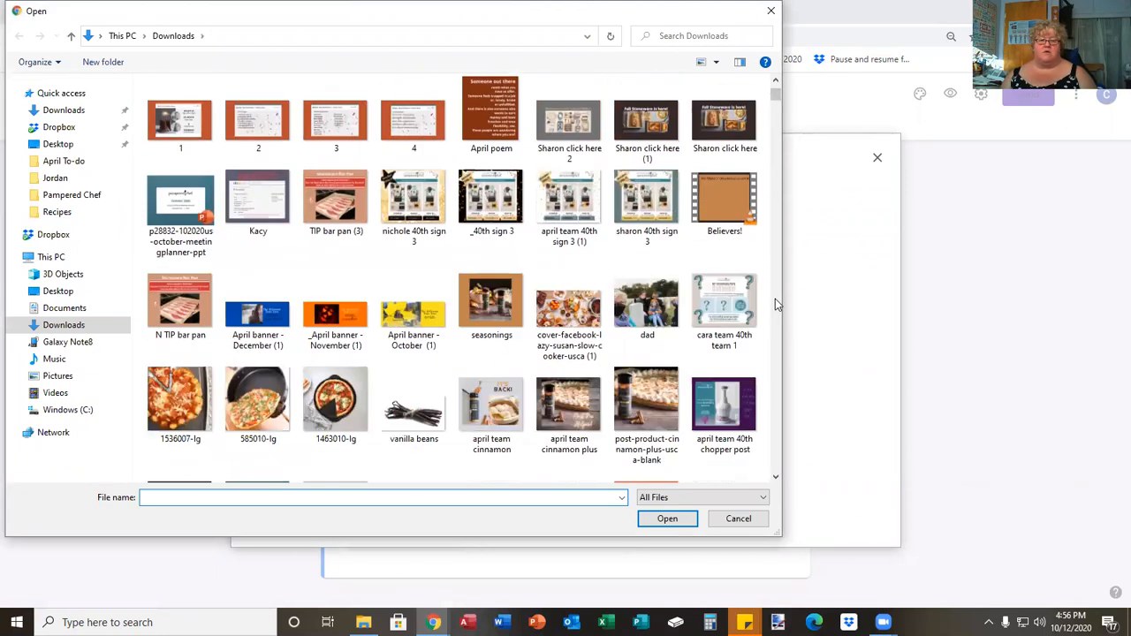
{"action": "scroll", "coordinate": [774, 299], "scroll_direction": "down", "scroll_amount": 5}
{"action": "scroll", "coordinate": [774, 298], "scroll_direction": "down", "scroll_amount": 3}
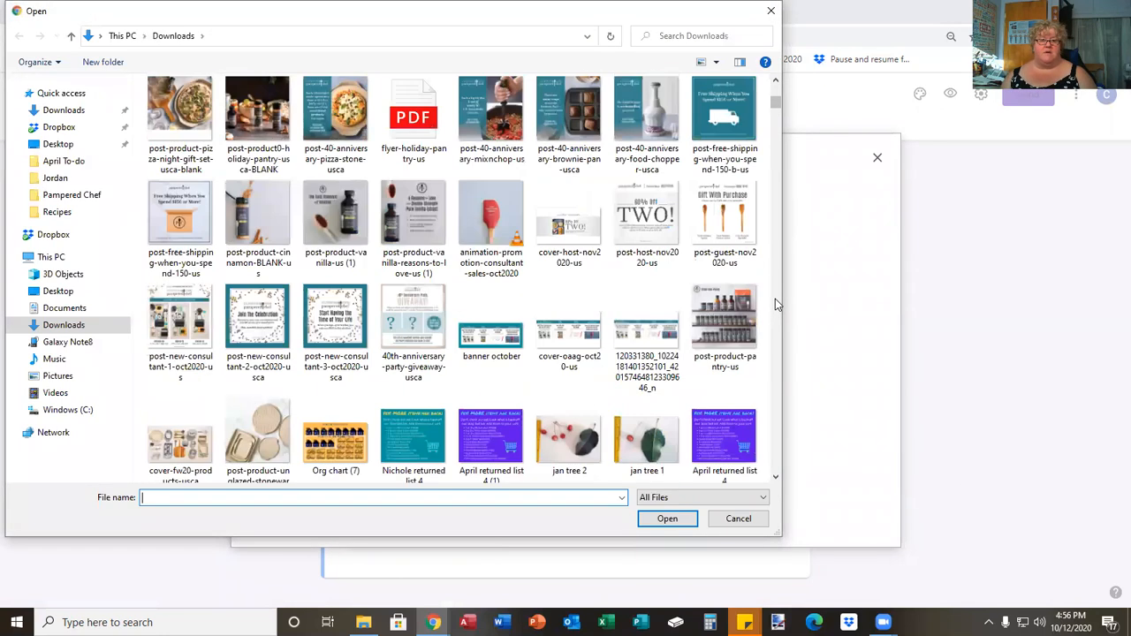
{"action": "scroll", "coordinate": [775, 299], "scroll_direction": "down", "scroll_amount": 4}
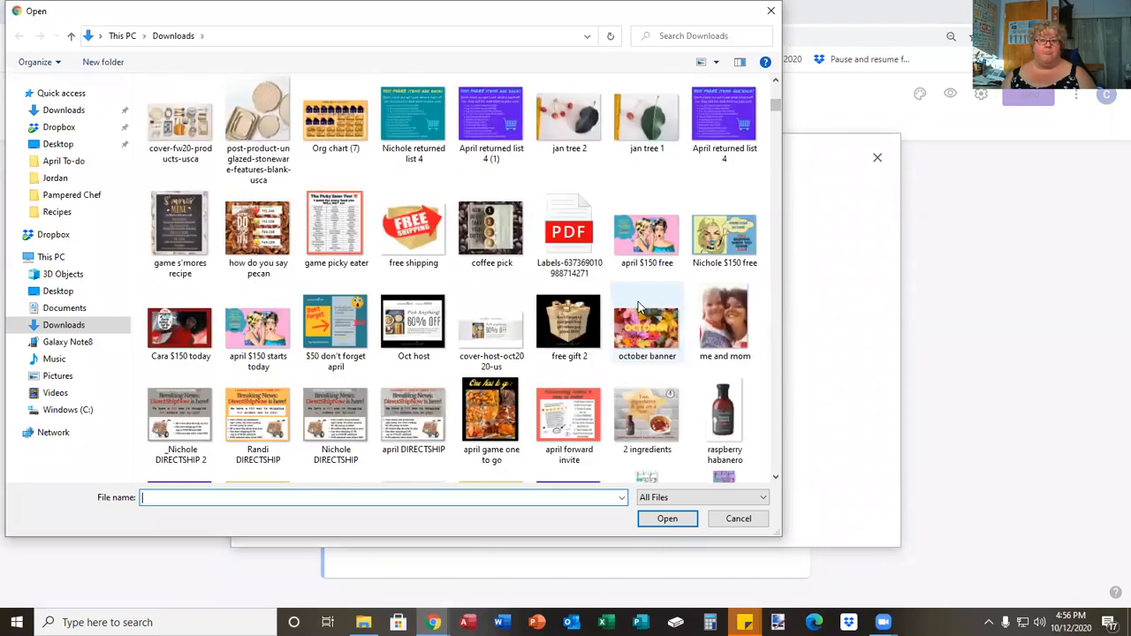
{"action": "double_click", "coordinate": [570, 331]}
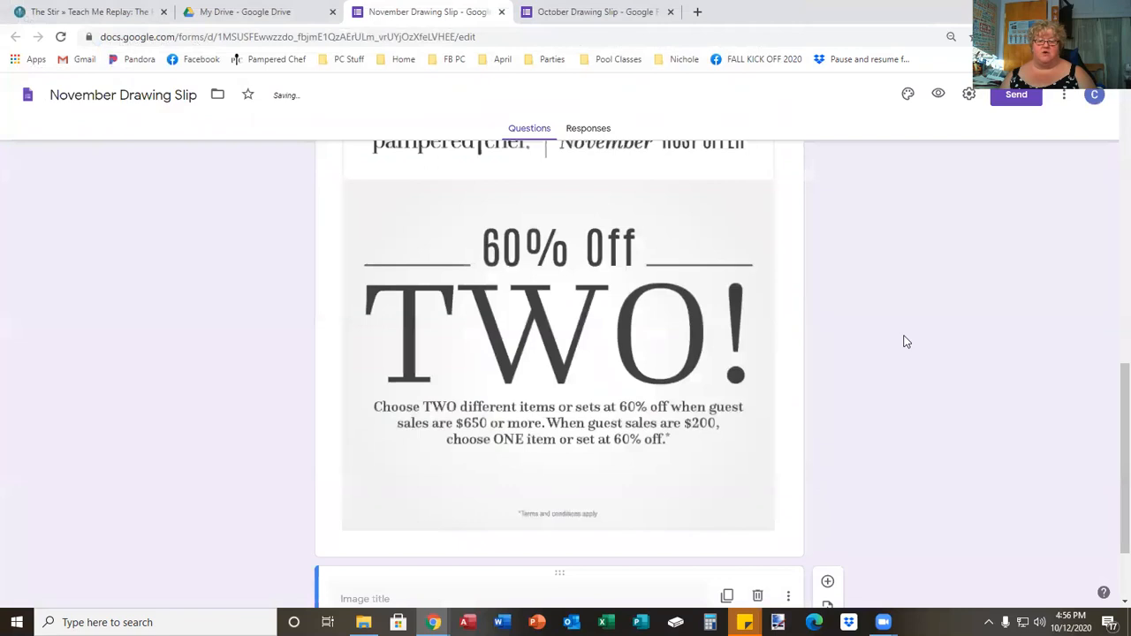
Title the gift box image "Free gift! Don't forget!"
{"action": "scroll", "coordinate": [1110, 333], "scroll_direction": "down", "scroll_amount": 3}
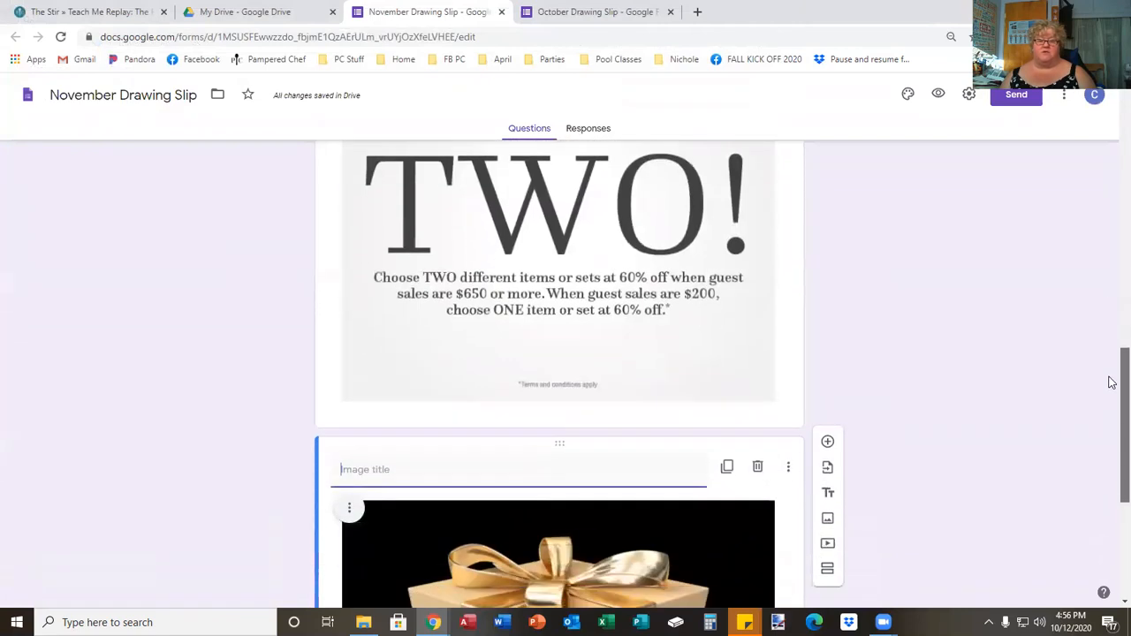
{"action": "scroll", "coordinate": [1111, 412], "scroll_direction": "down", "scroll_amount": 2}
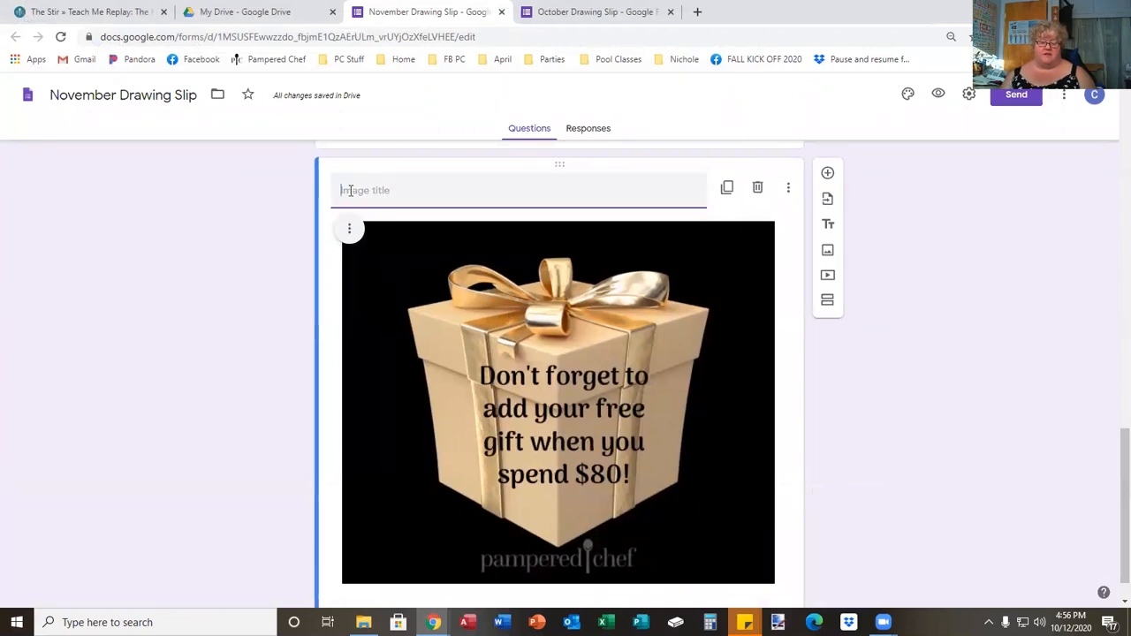
{"action": "type", "text": "Free gift"}
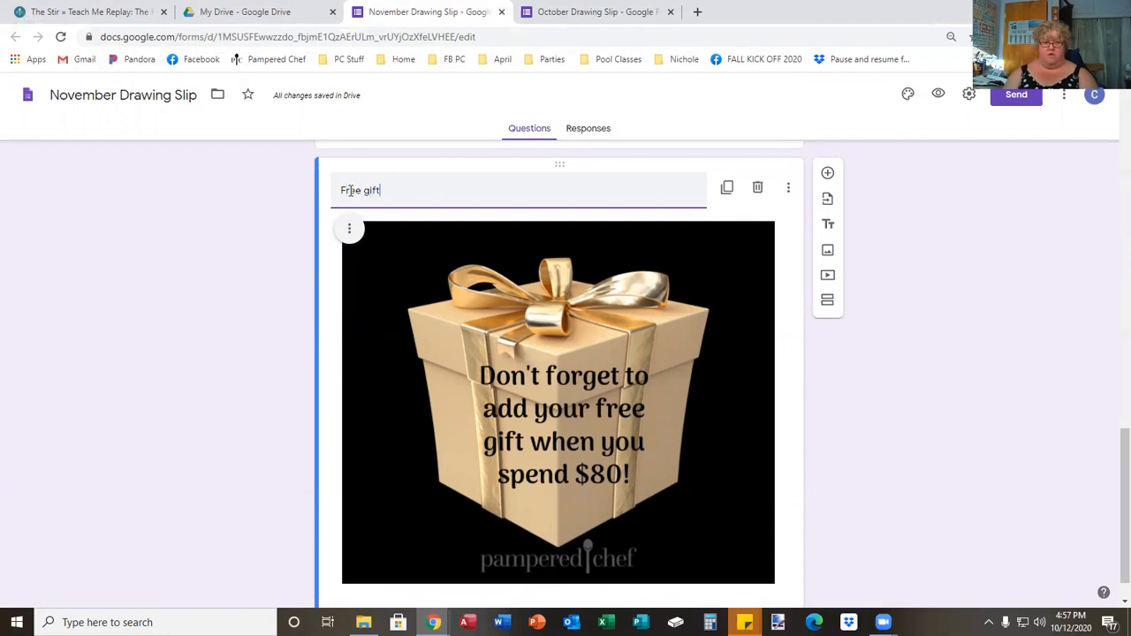
{"action": "type", "text": "! Don't fog"}
{"action": "type", "text": "get!"}
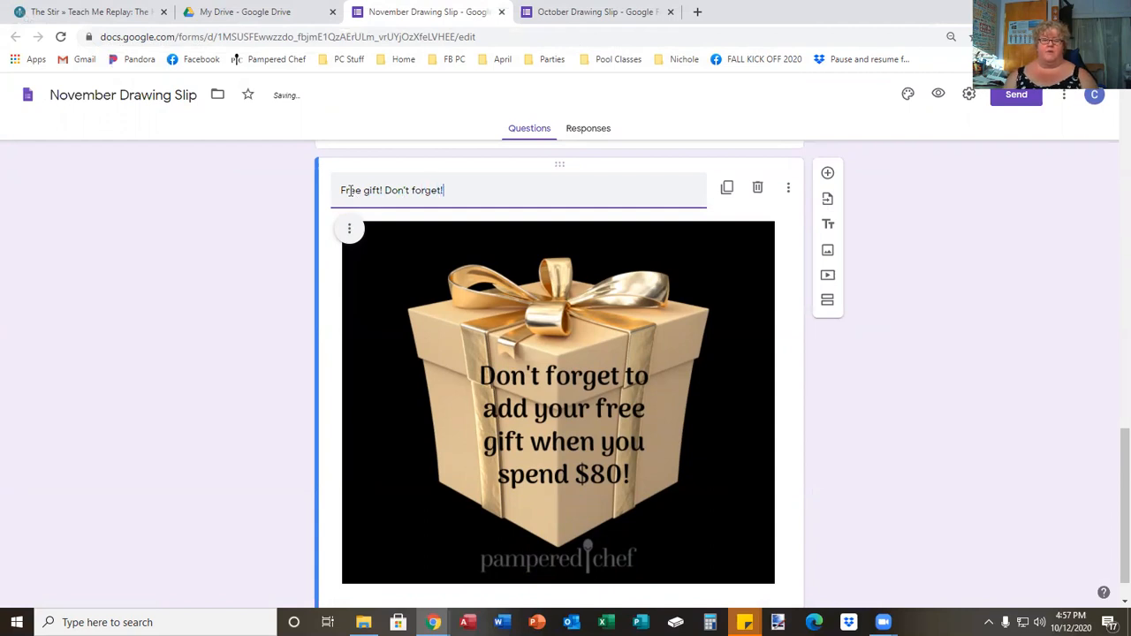
Move the free gift image block above the November host offer image, directly below the business question
{"action": "left_click_drag", "start_coordinate": [1112, 443], "coordinate": [1111, 368]}
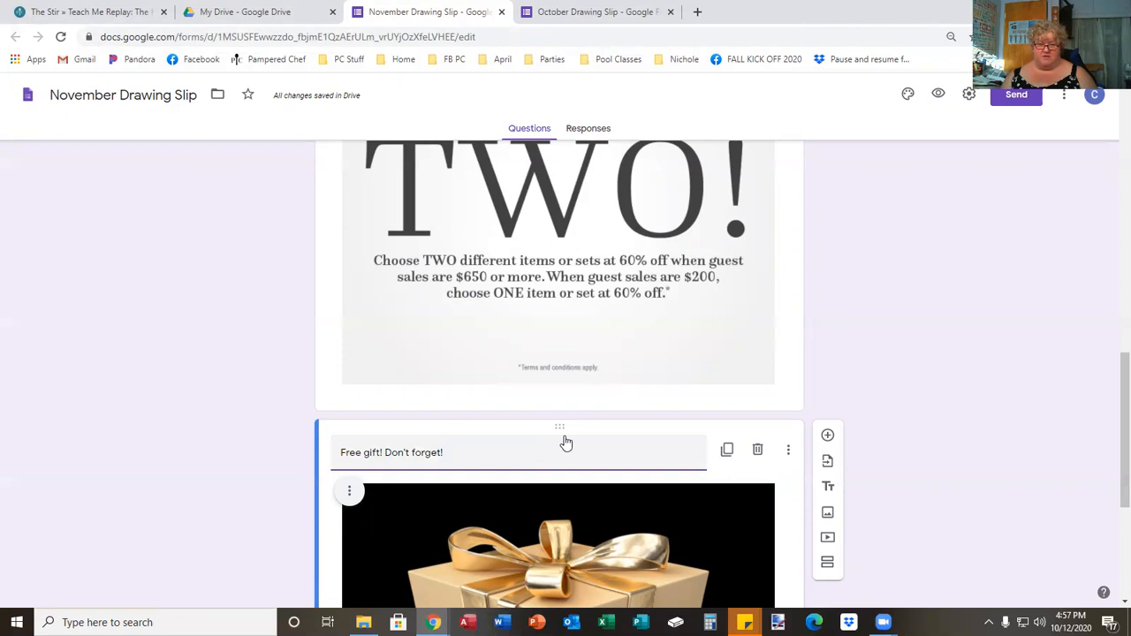
{"action": "left_click_drag", "start_coordinate": [559, 427], "coordinate": [538, 331]}
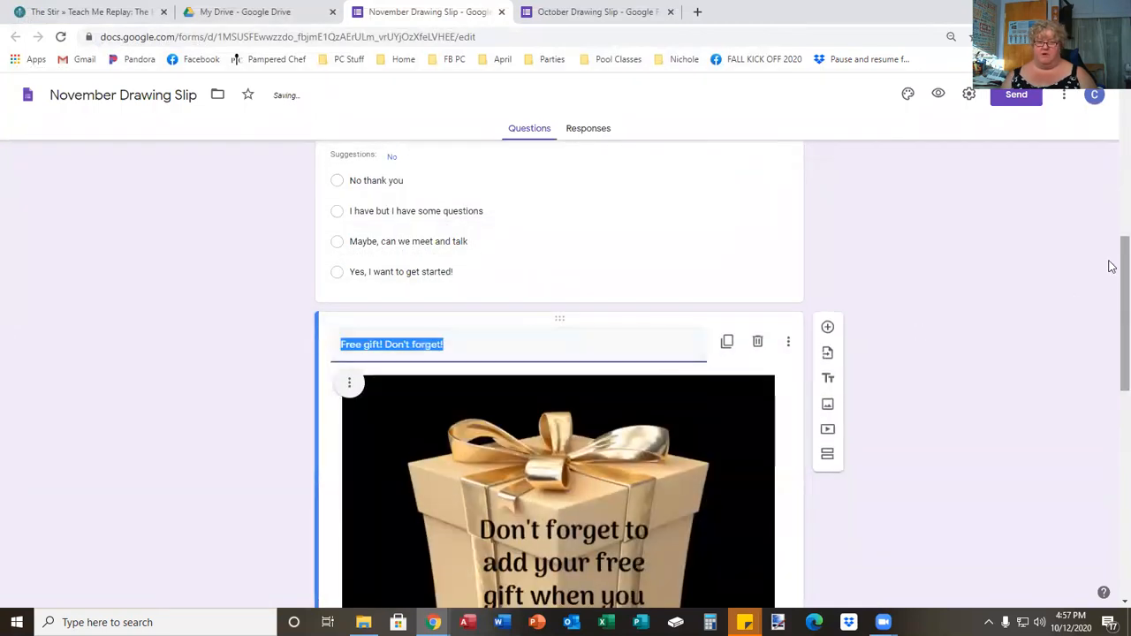
{"action": "left_click_drag", "start_coordinate": [1110, 262], "coordinate": [1110, 291]}
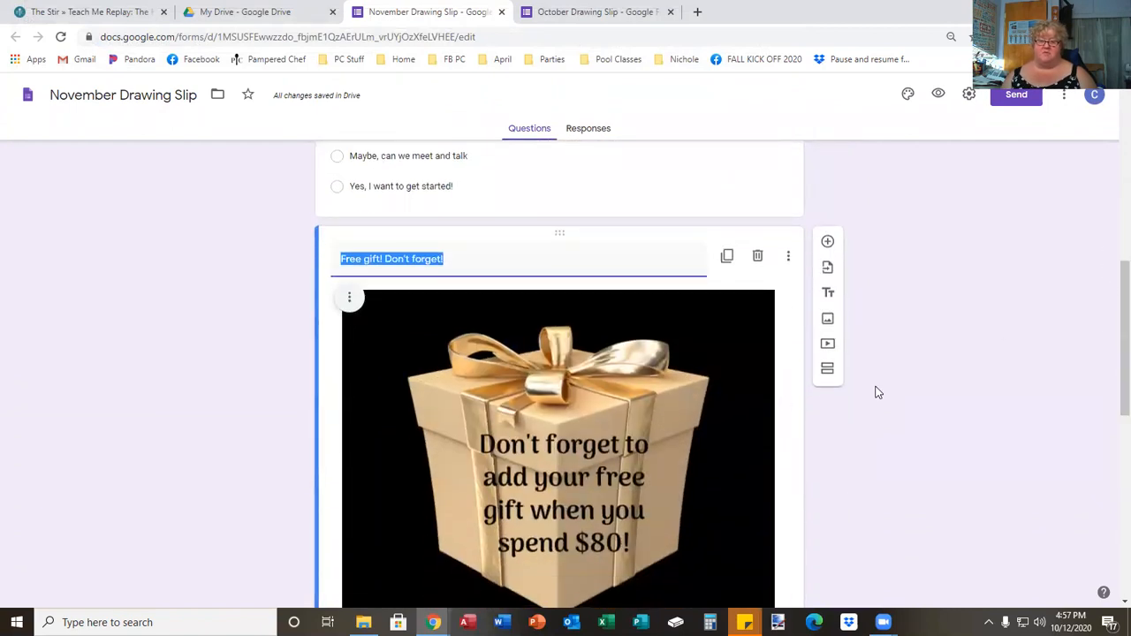
{"action": "left_click_drag", "start_coordinate": [1110, 280], "coordinate": [1111, 296]}
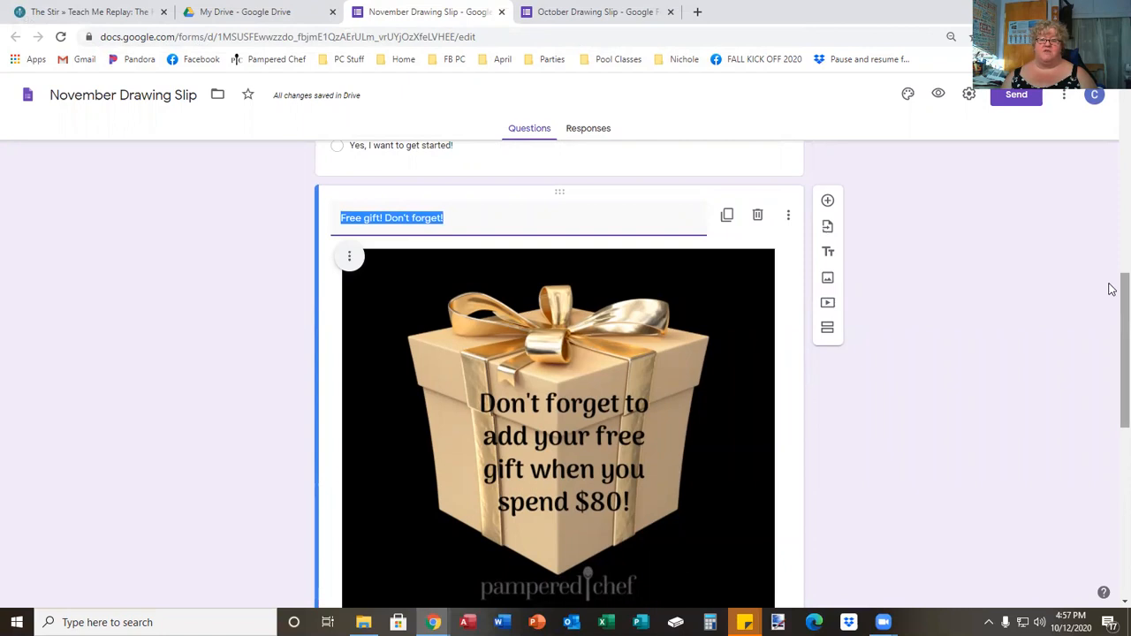
{"action": "left_click_drag", "start_coordinate": [1110, 288], "coordinate": [1111, 416]}
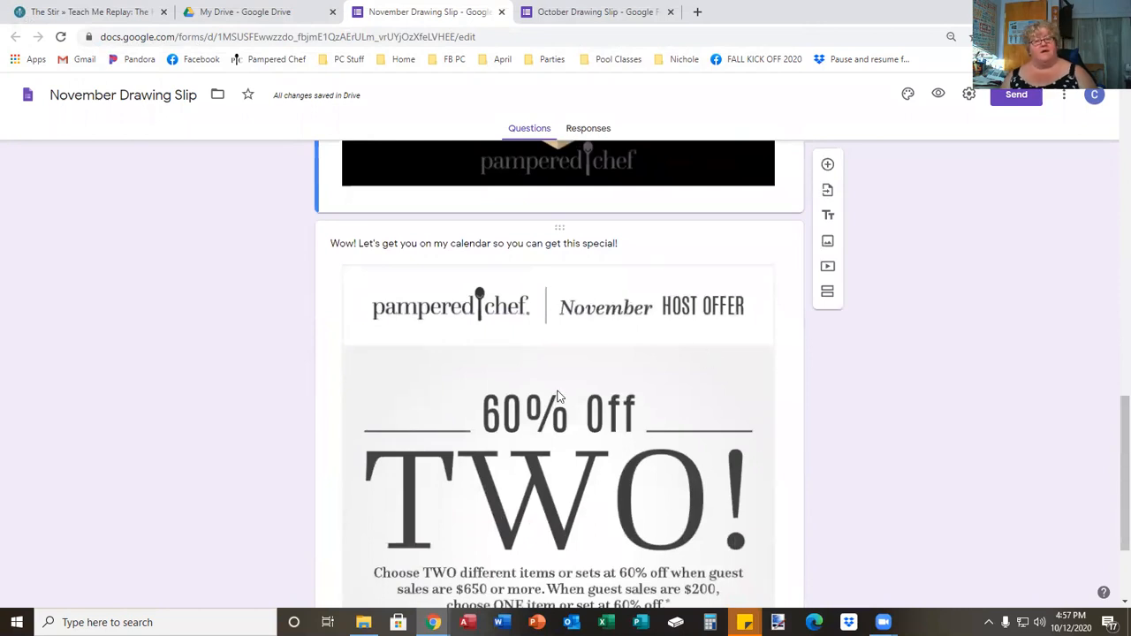
{"action": "left_click", "coordinate": [699, 233]}
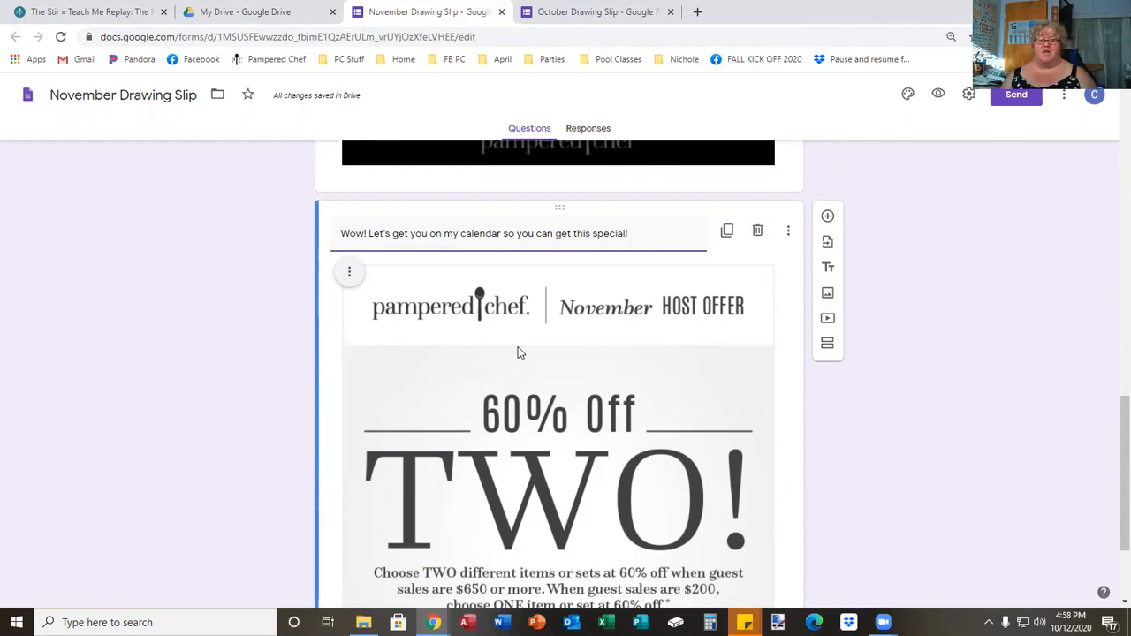
{"action": "left_click", "coordinate": [349, 272]}
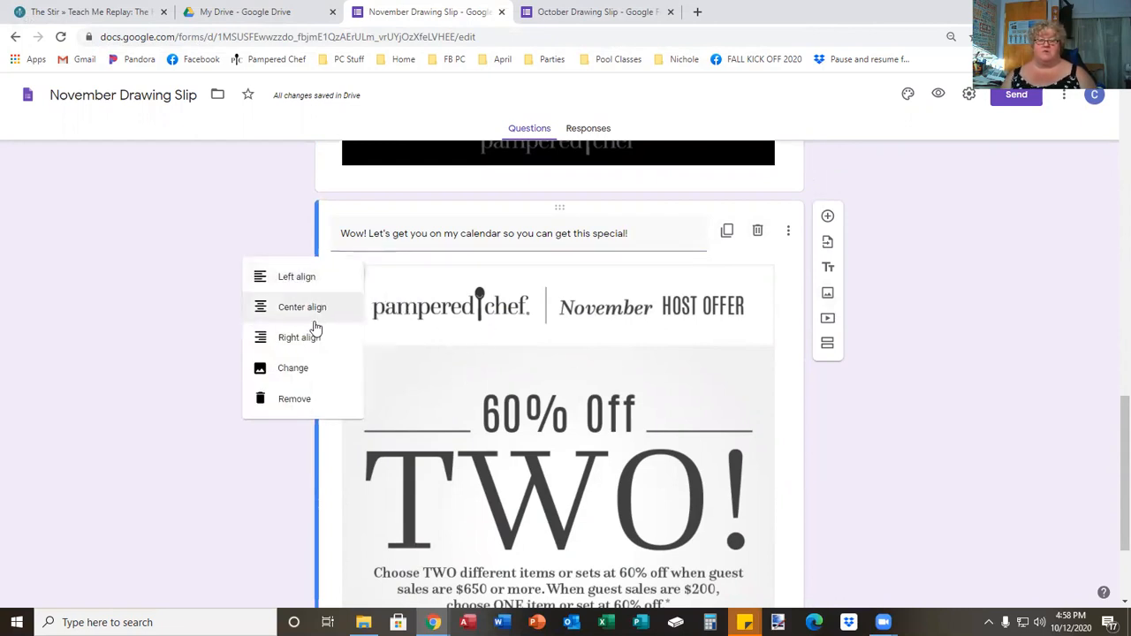
{"action": "left_click", "coordinate": [289, 371]}
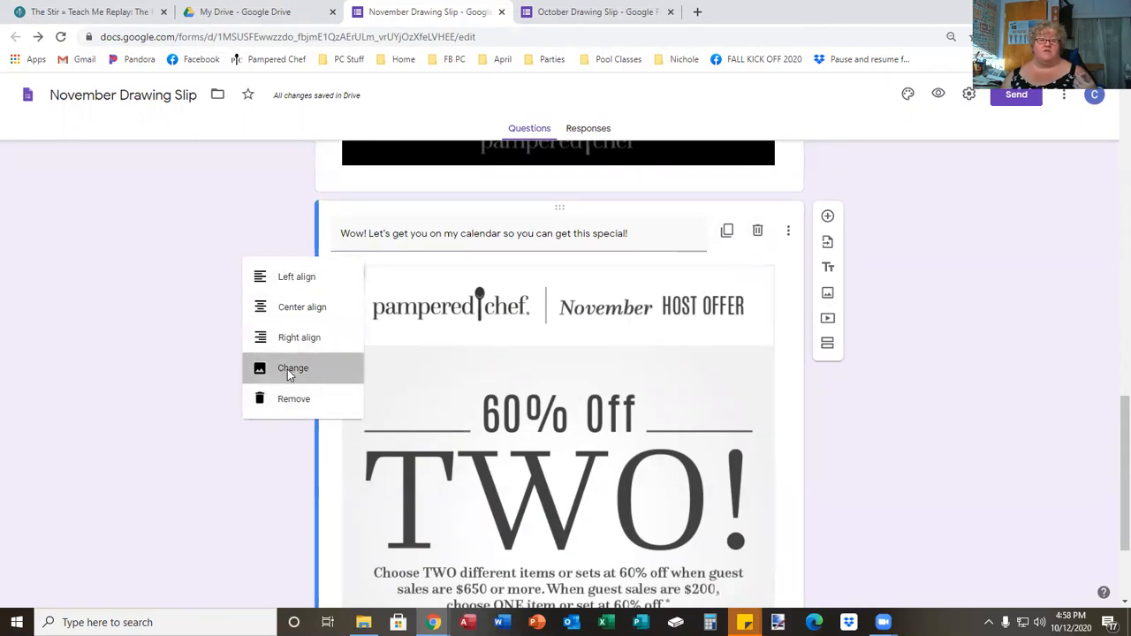
{"action": "left_click", "coordinate": [565, 417]}
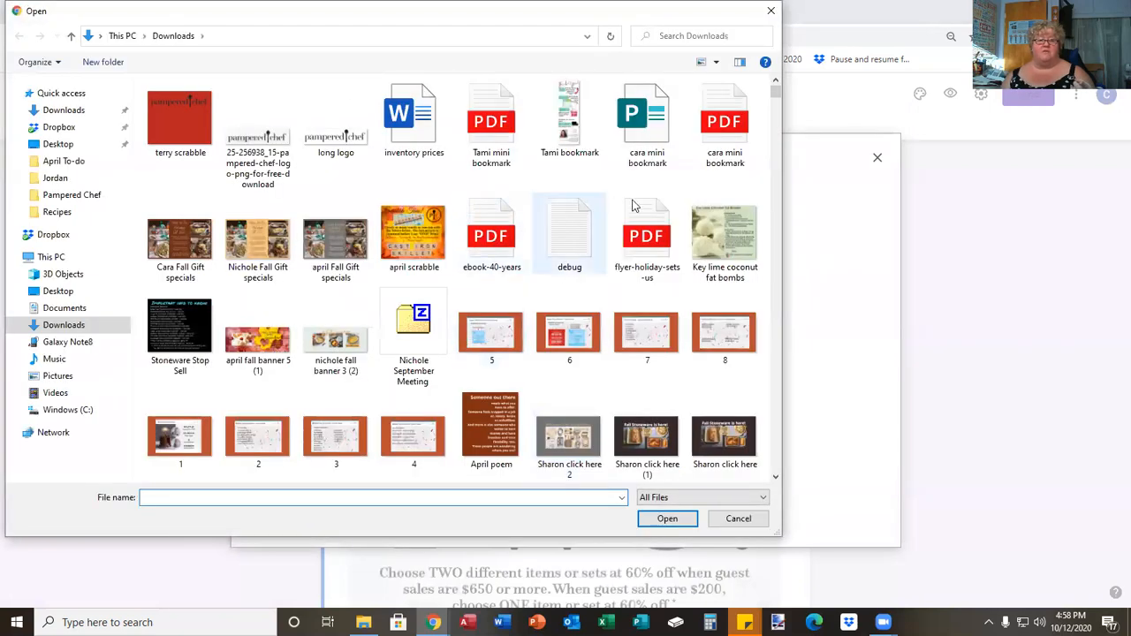
{"action": "left_click", "coordinate": [735, 521]}
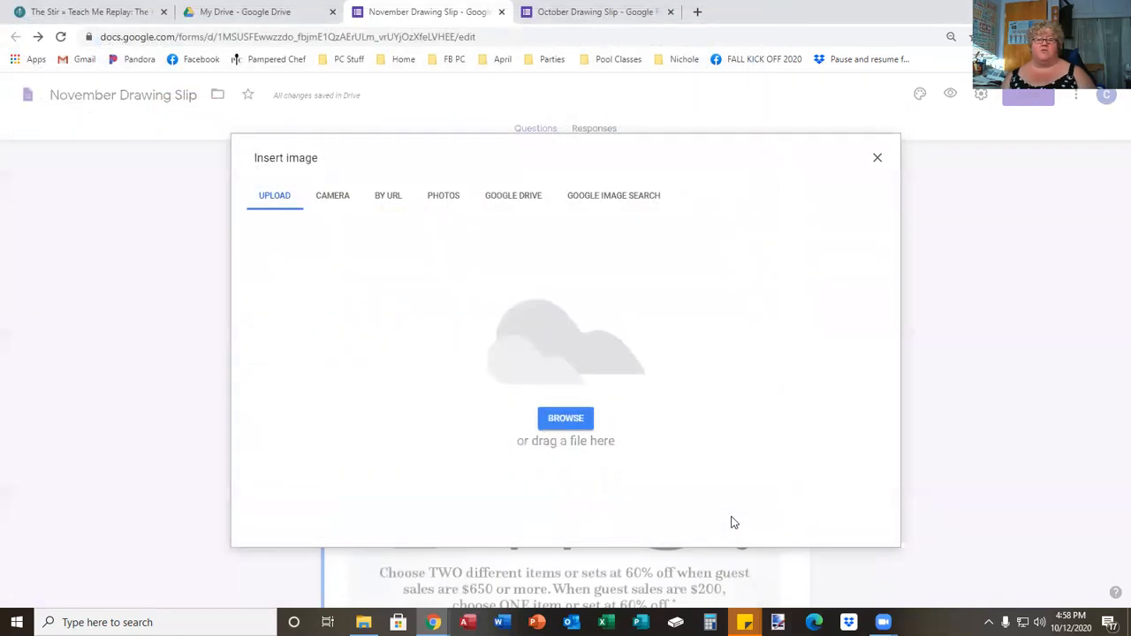
{"action": "left_click", "coordinate": [877, 158]}
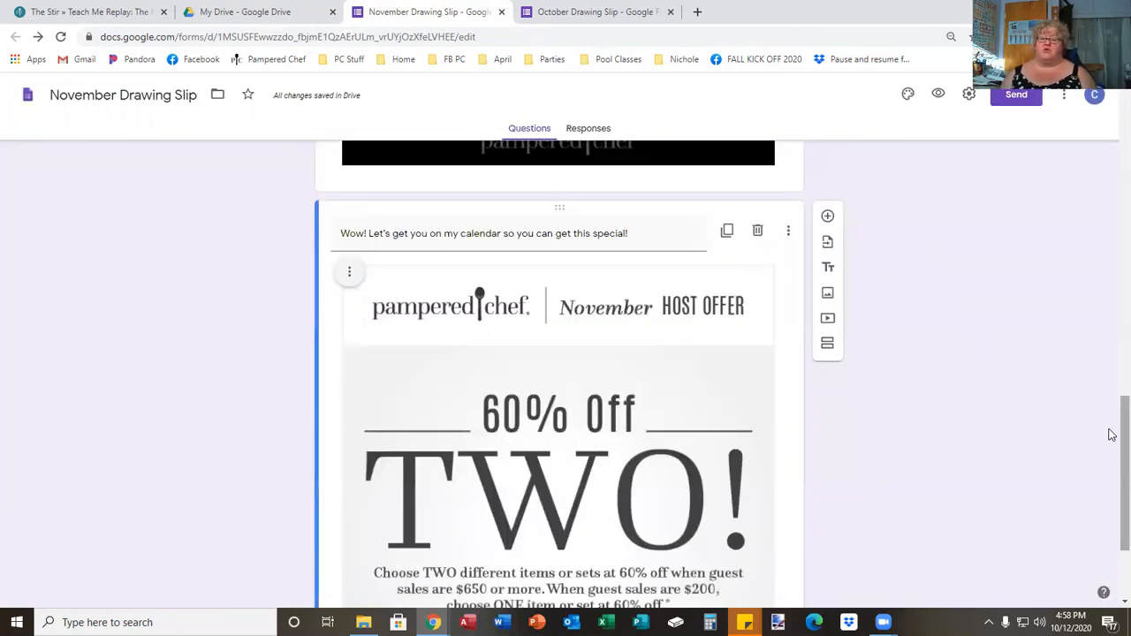
Browse the Food and dining theme pictures available for the form's header image
{"action": "scroll", "coordinate": [1111, 433], "scroll_direction": "down", "scroll_amount": 3}
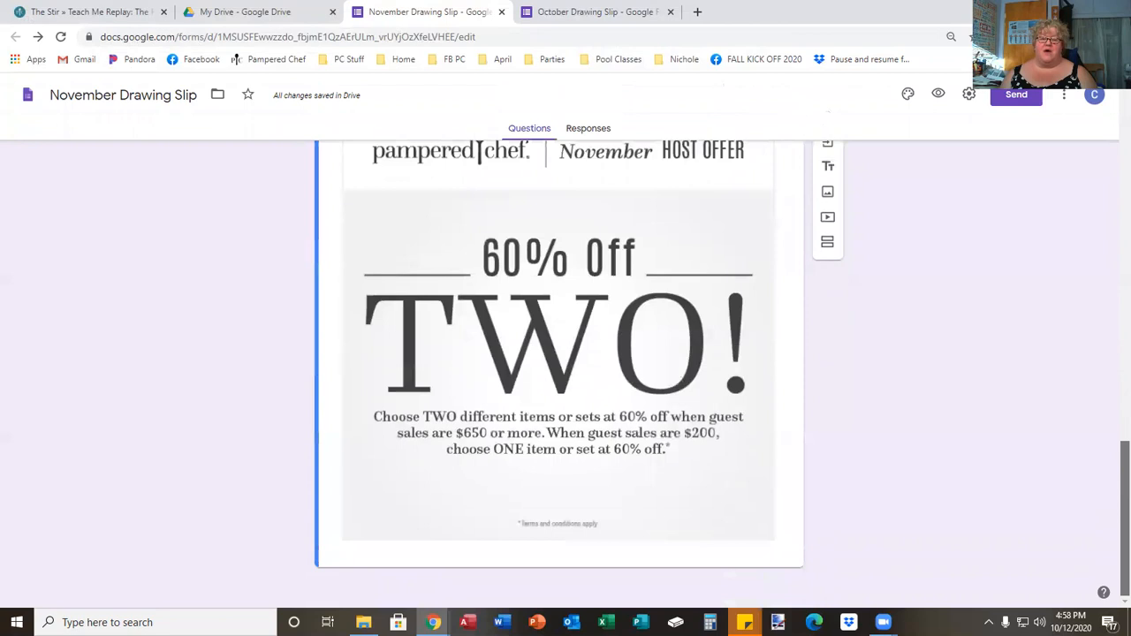
{"action": "scroll", "coordinate": [1111, 429], "scroll_direction": "up", "scroll_amount": 10}
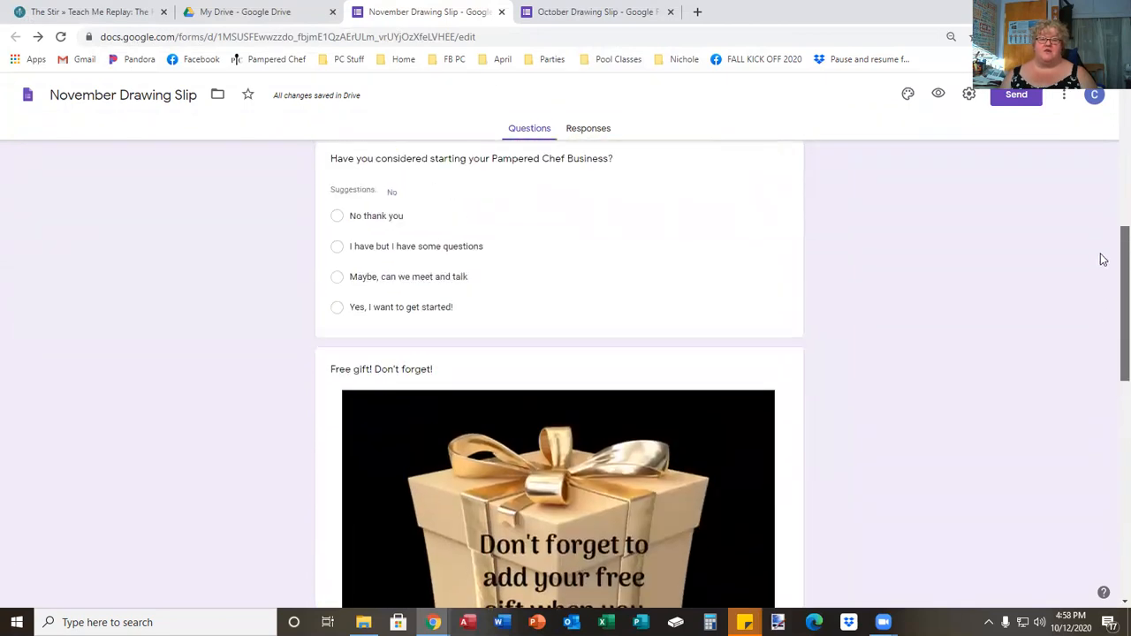
{"action": "scroll", "coordinate": [1093, 207], "scroll_direction": "up", "scroll_amount": 4}
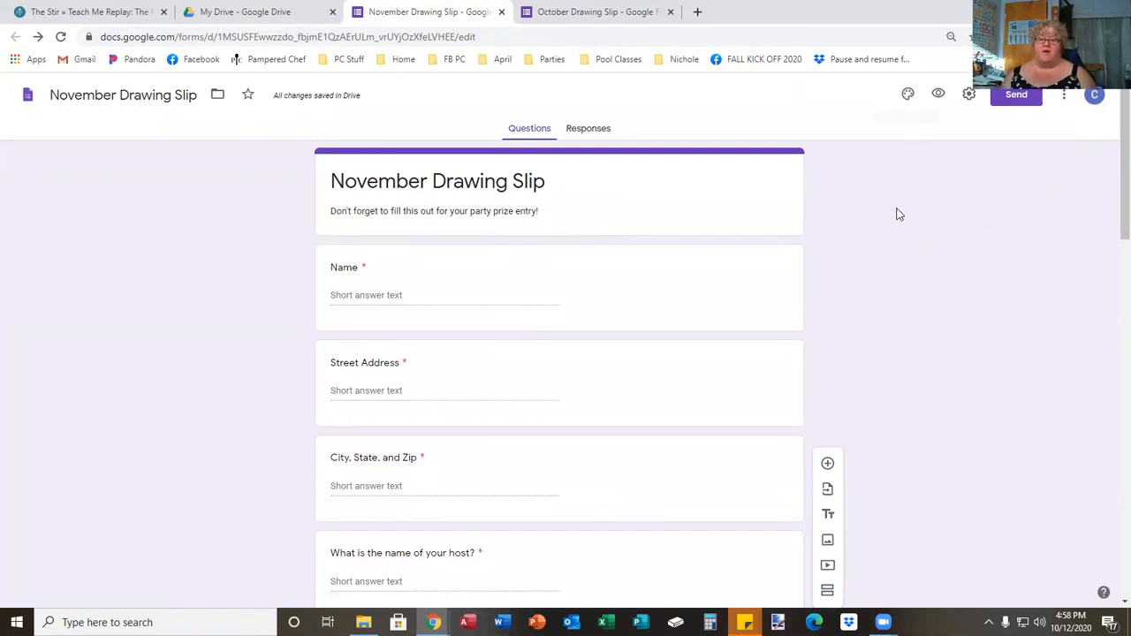
{"action": "left_click", "coordinate": [909, 95]}
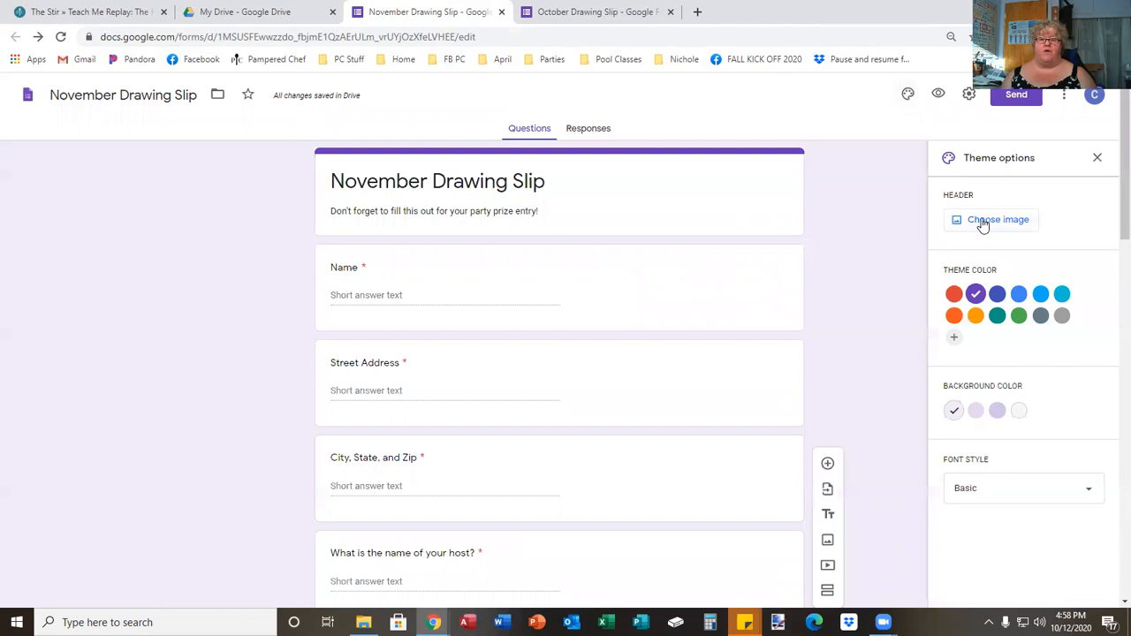
{"action": "left_click", "coordinate": [983, 223]}
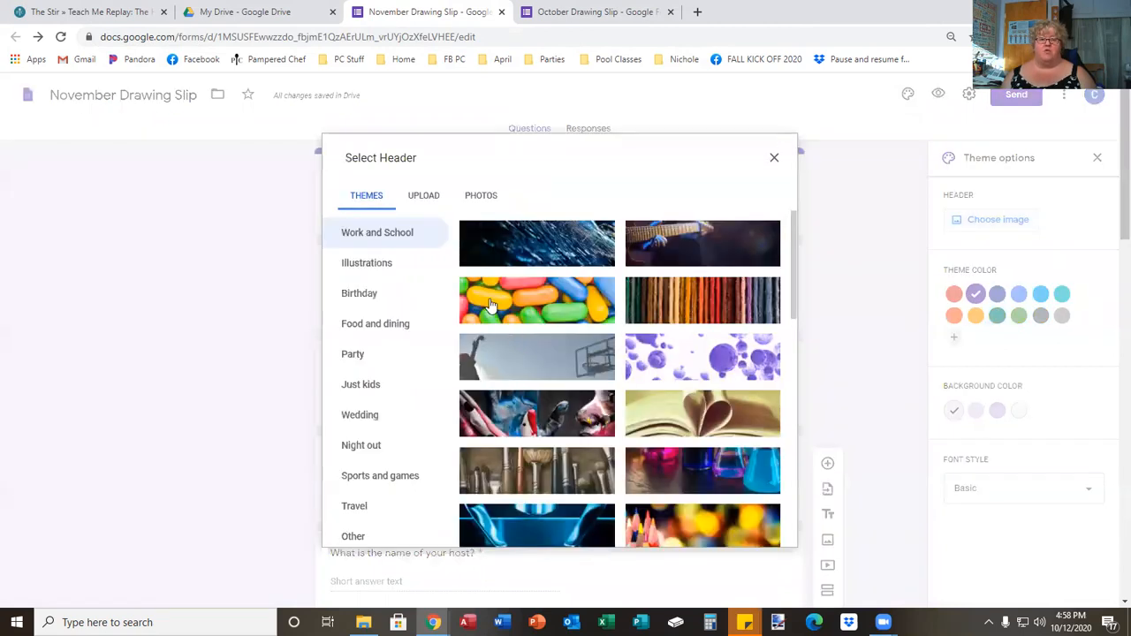
{"action": "left_click", "coordinate": [369, 331]}
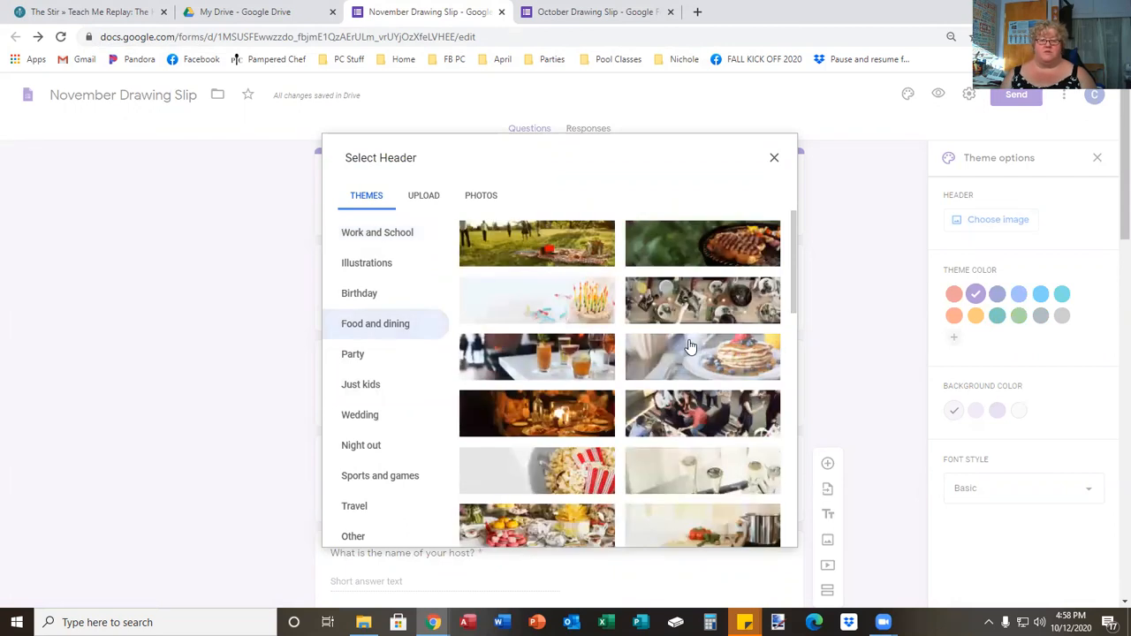
{"action": "mouse_move", "coordinate": [791, 266]}
{"action": "left_mouse_down"}
{"action": "mouse_move", "coordinate": [782, 442]}
{"action": "mouse_move", "coordinate": [786, 249]}
{"action": "left_mouse_up"}
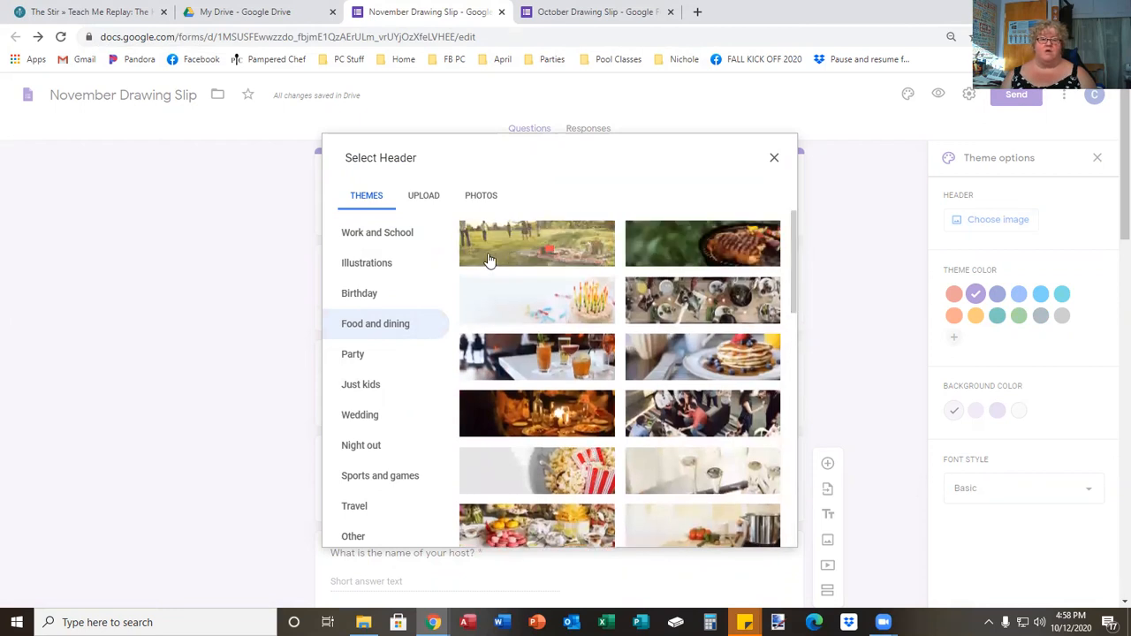
Upload cover-host-nov2020-us from the Downloads folder as the form's header image, adjusting its crop area
{"action": "left_click", "coordinate": [424, 196]}
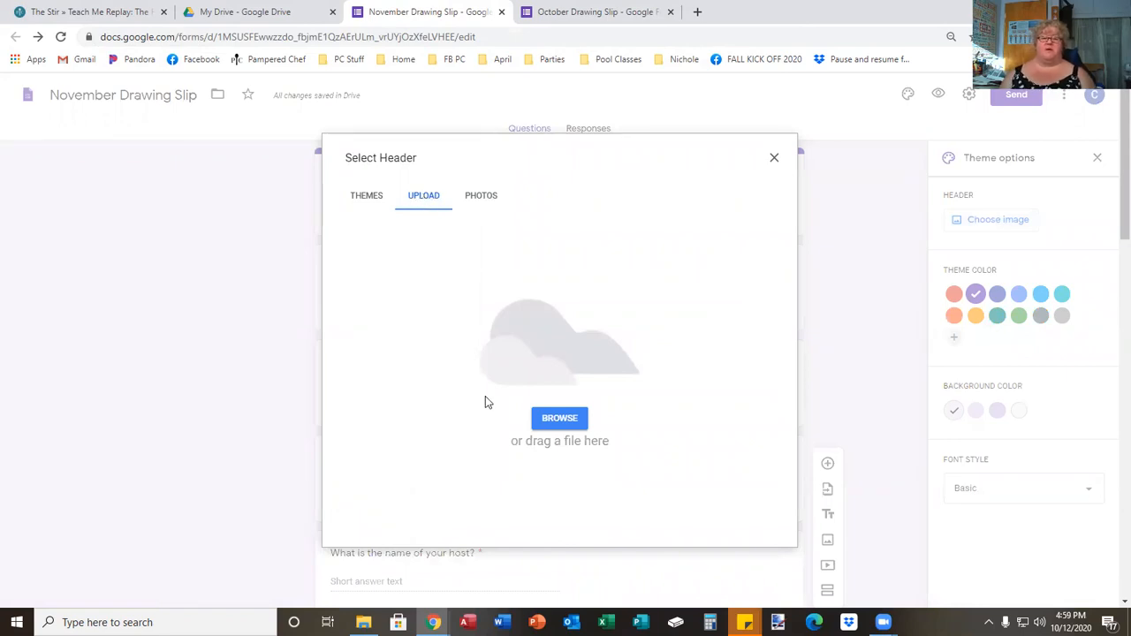
{"action": "left_click", "coordinate": [559, 422]}
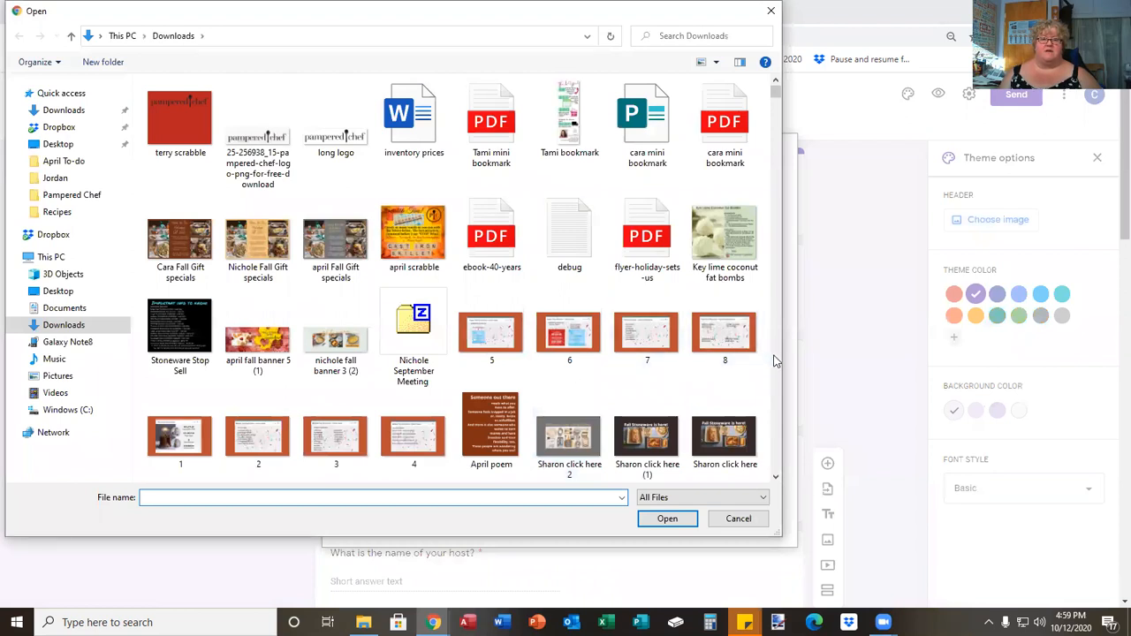
{"action": "scroll", "coordinate": [774, 361], "scroll_direction": "down", "scroll_amount": 3}
{"action": "scroll", "coordinate": [774, 361], "scroll_direction": "down", "scroll_amount": 5}
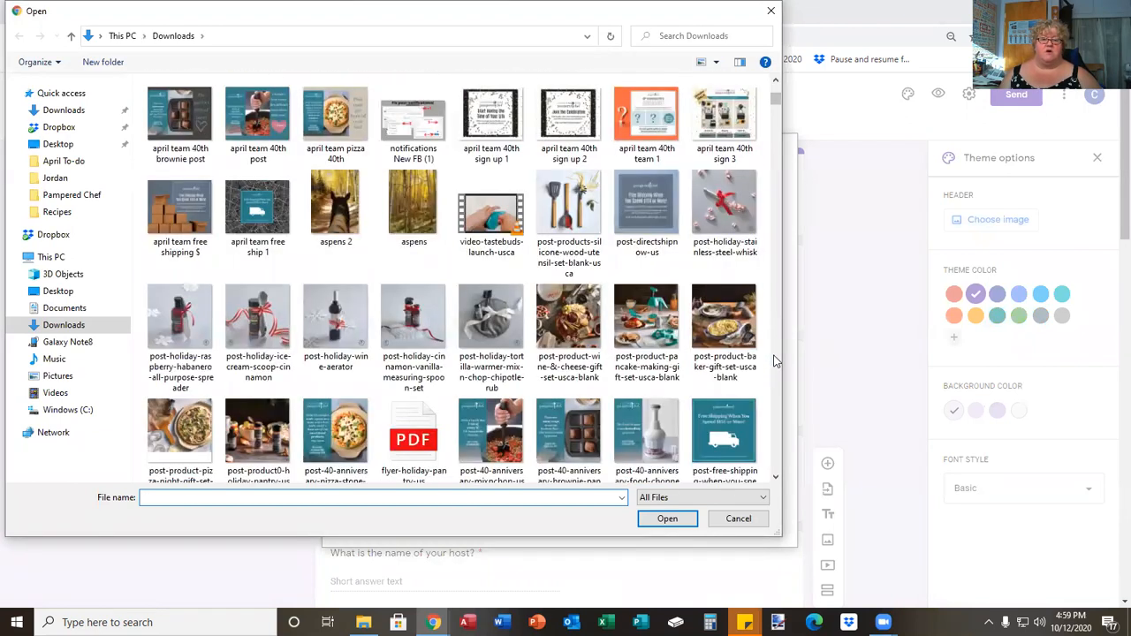
{"action": "scroll", "coordinate": [774, 361], "scroll_direction": "down", "scroll_amount": 3}
{"action": "double_click", "coordinate": [556, 231]}
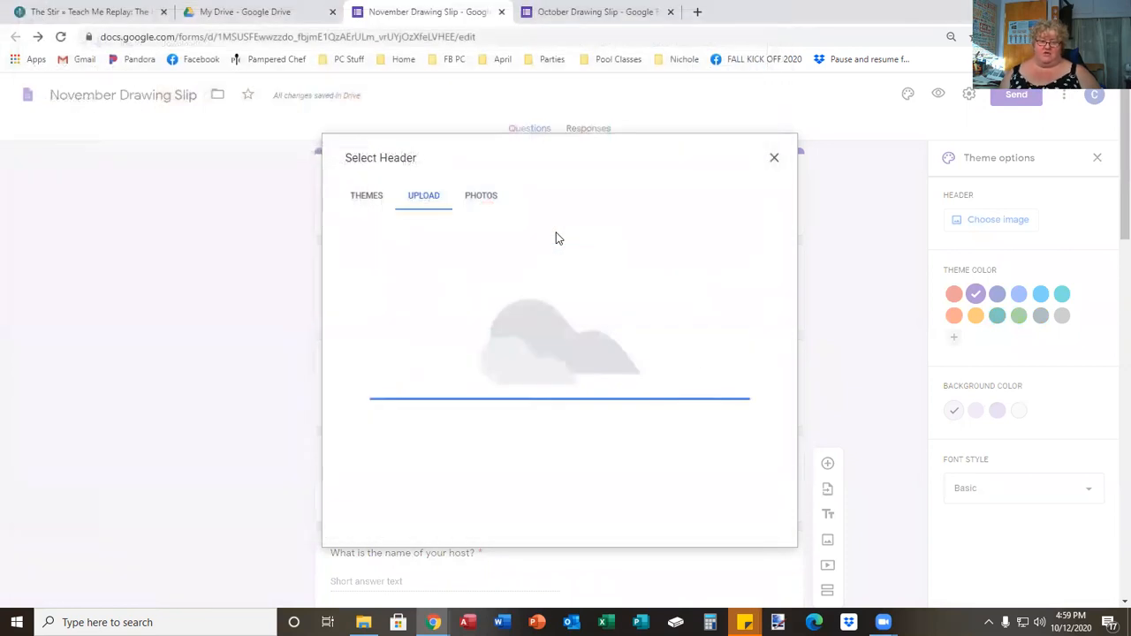
{"action": "left_click_drag", "start_coordinate": [567, 349], "coordinate": [567, 354]}
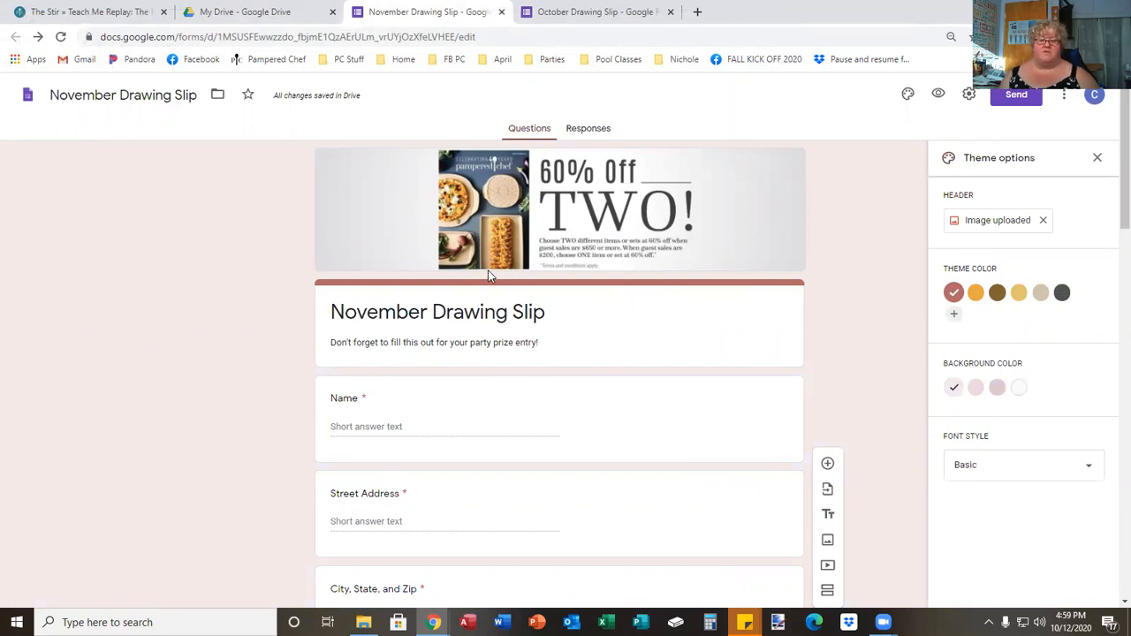
Set the form's theme color to dark gray and its background to the darkest gray shade offered
{"action": "left_click", "coordinate": [1062, 293]}
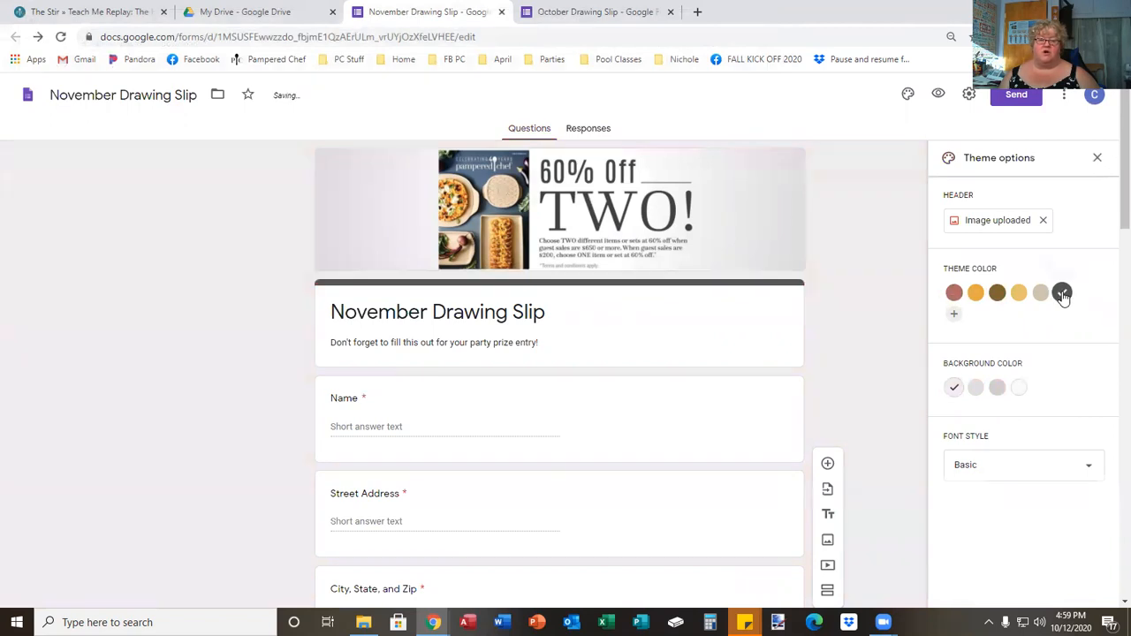
{"action": "left_click", "coordinate": [997, 389]}
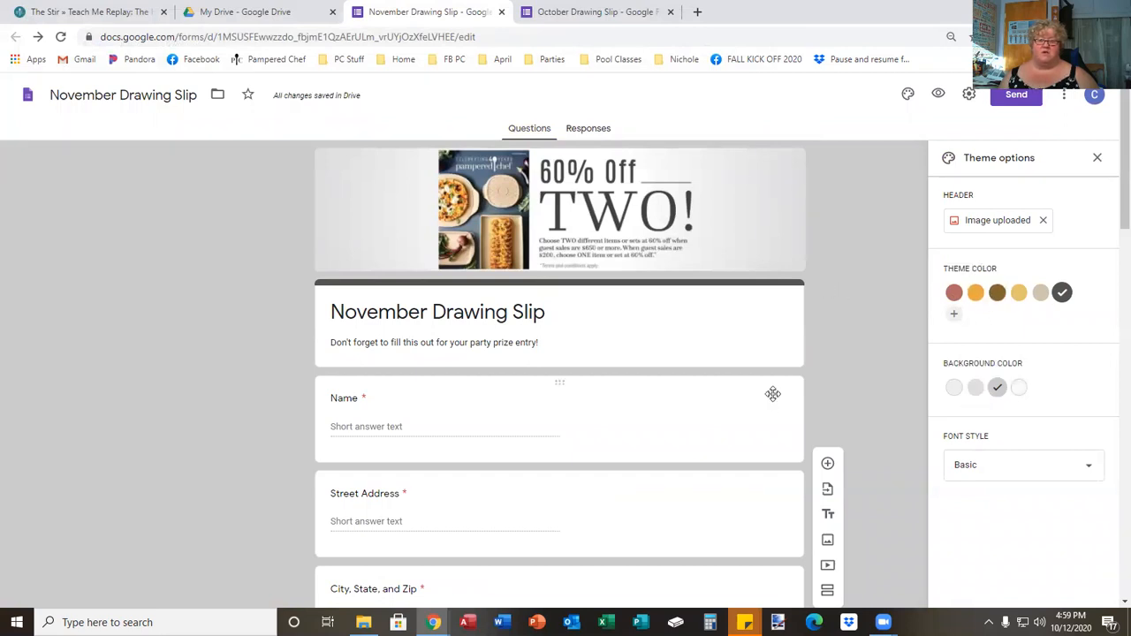
Try the Decorative and Playful font styles on the form, return to Basic, and close the theme options
{"action": "left_click", "coordinate": [1020, 471]}
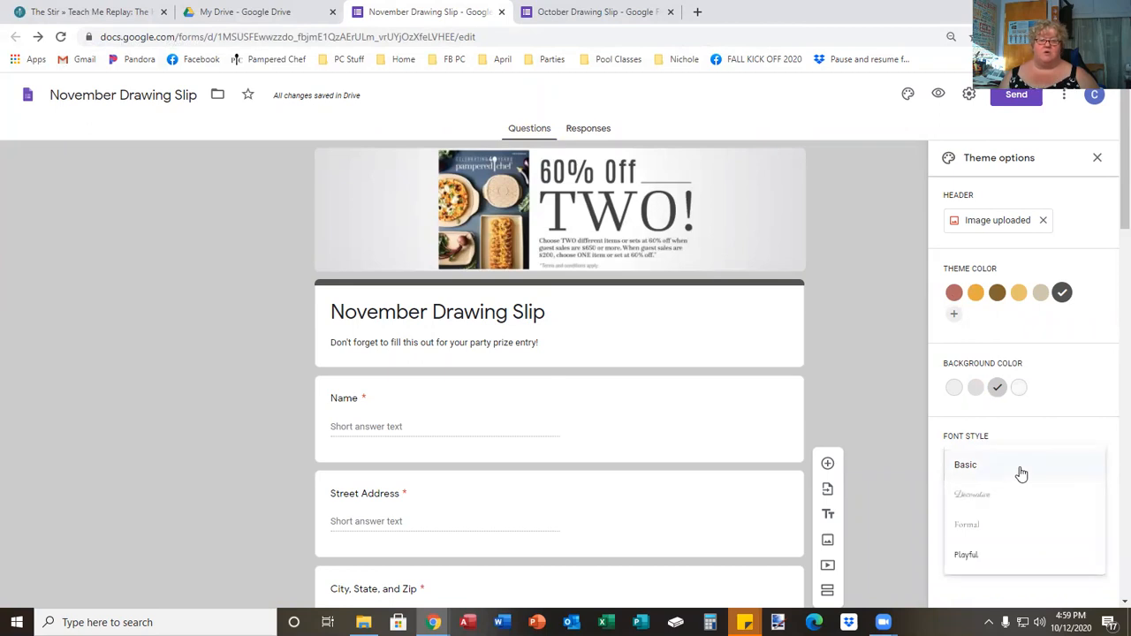
{"action": "left_click", "coordinate": [977, 499]}
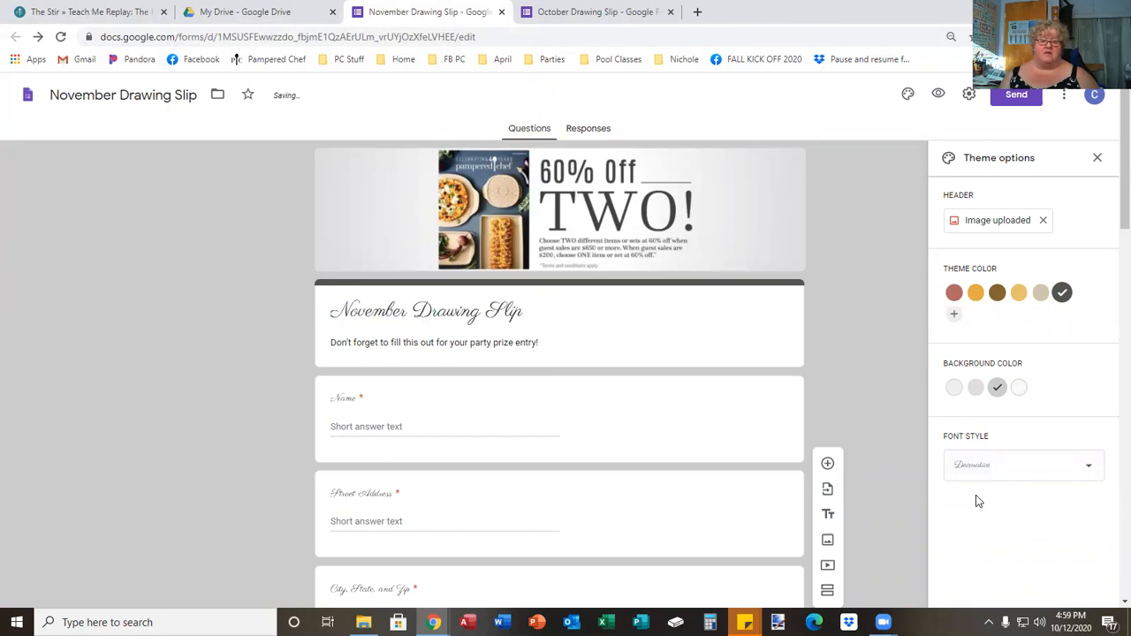
{"action": "left_click", "coordinate": [1020, 468]}
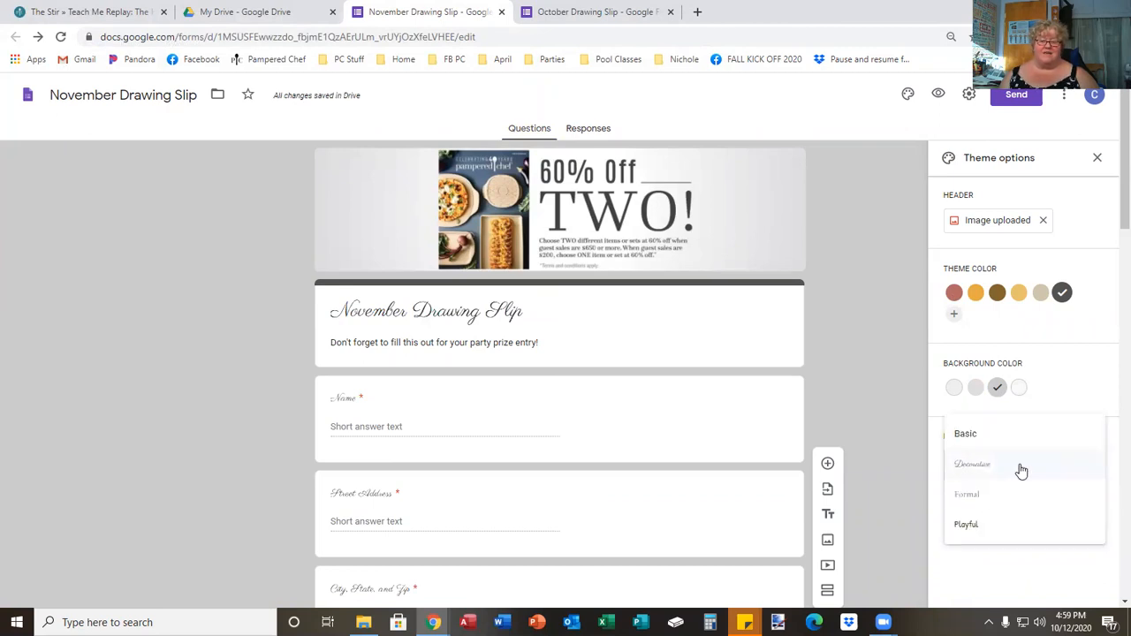
{"action": "left_click", "coordinate": [964, 433]}
{"action": "left_click", "coordinate": [963, 474]}
{"action": "left_click", "coordinate": [967, 559]}
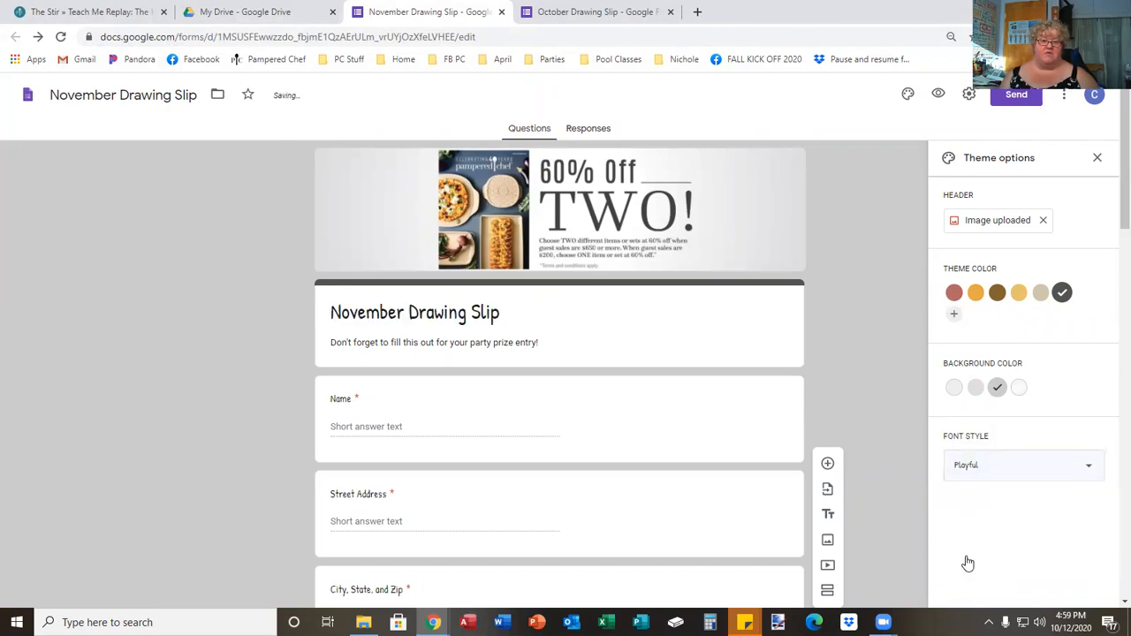
{"action": "left_click", "coordinate": [963, 468]}
{"action": "left_click", "coordinate": [960, 382]}
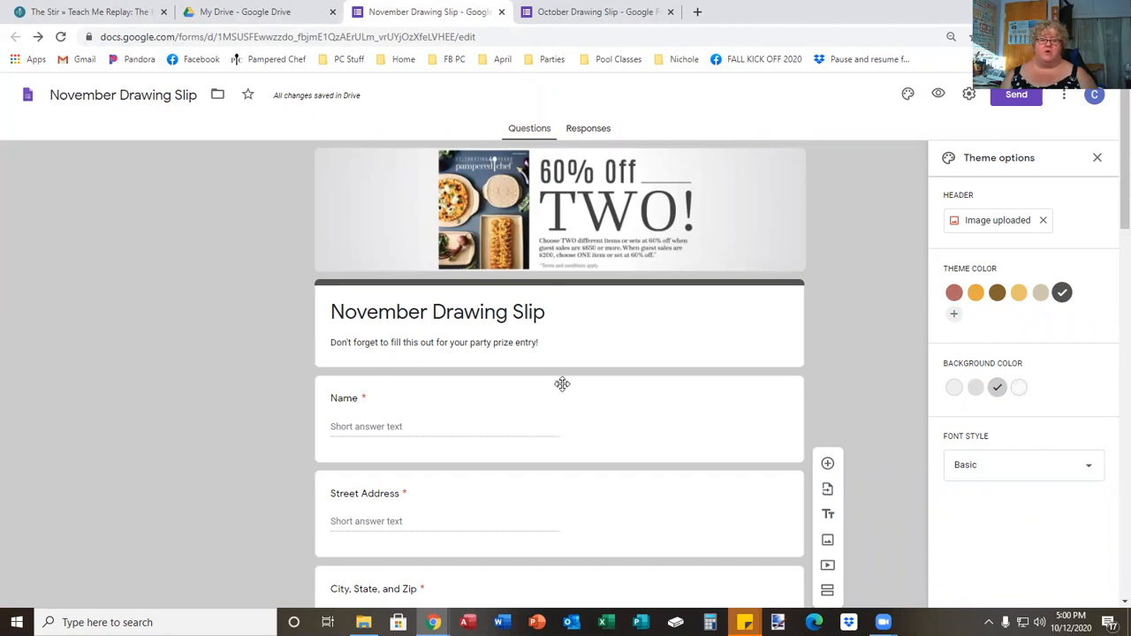
{"action": "mouse_move", "coordinate": [559, 386]}
{"action": "left_mouse_down"}
{"action": "mouse_move", "coordinate": [550, 432]}
{"action": "mouse_move", "coordinate": [556, 381]}
{"action": "left_mouse_up"}
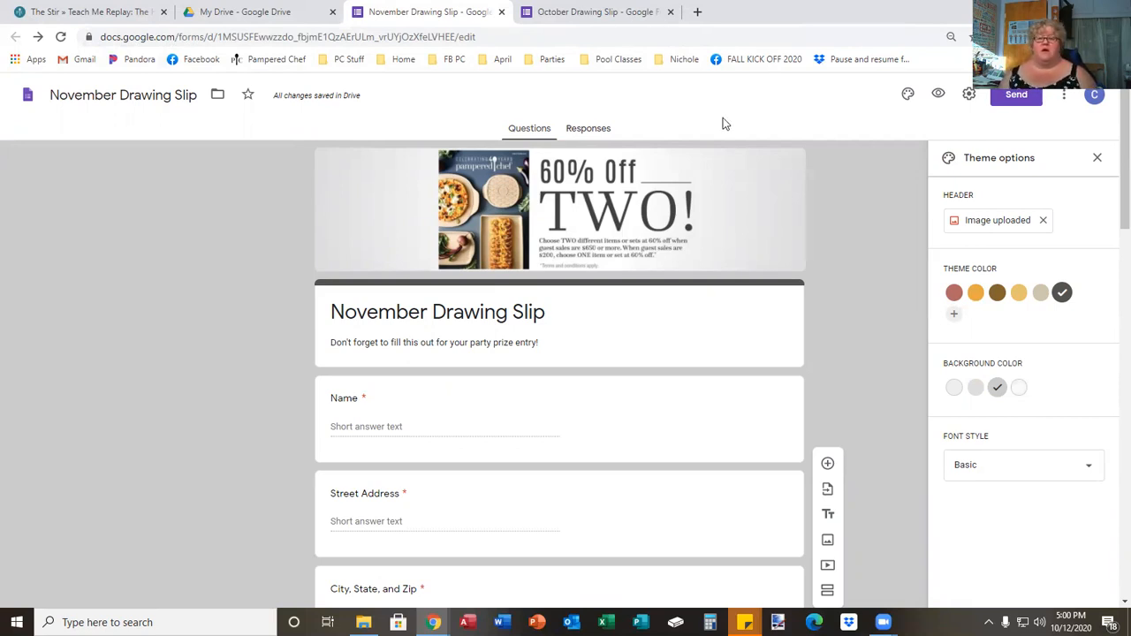
{"action": "left_click", "coordinate": [1098, 160]}
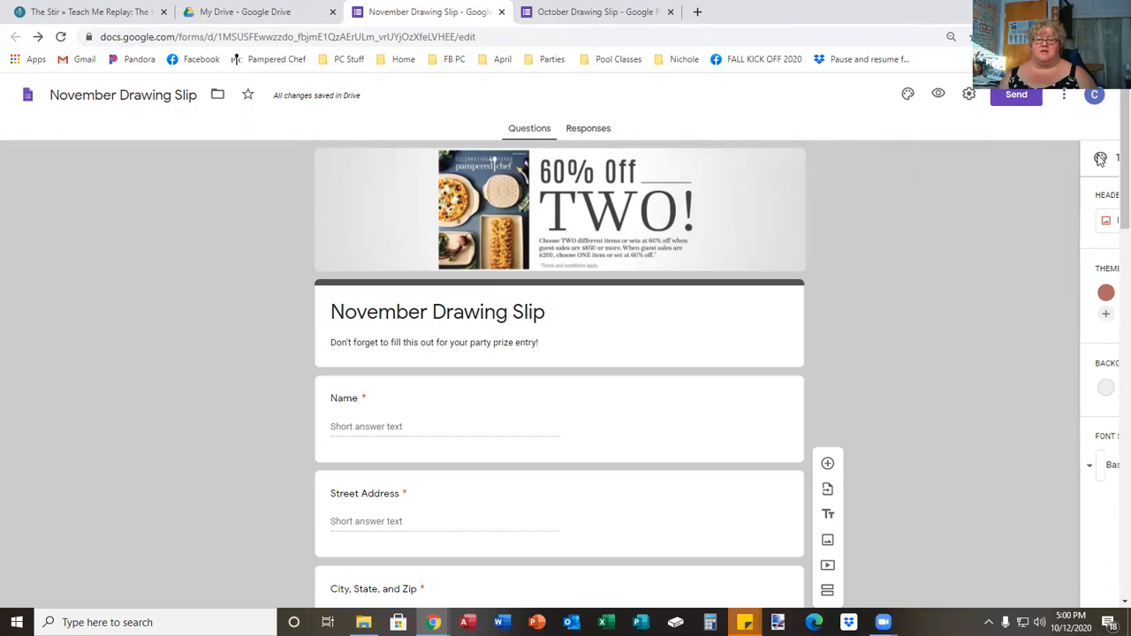
Preview the form as a respondent, review its questions and images from header to end, and close the preview
{"action": "left_click", "coordinate": [938, 94]}
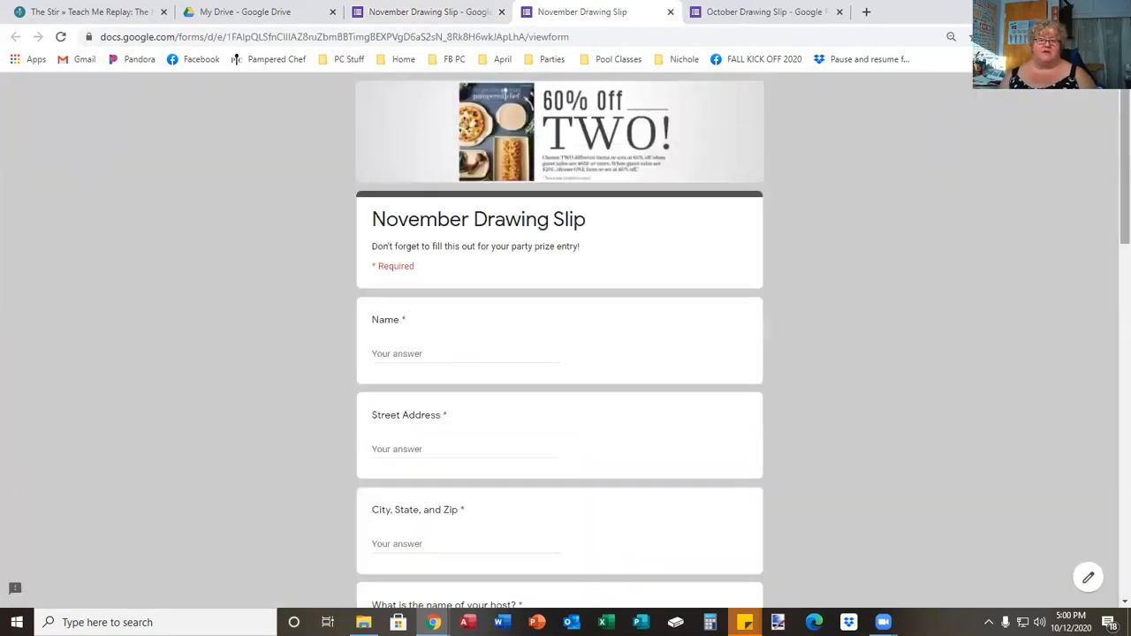
{"action": "scroll", "coordinate": [1112, 147], "scroll_direction": "down", "scroll_amount": 1}
{"action": "scroll", "coordinate": [1111, 147], "scroll_direction": "down", "scroll_amount": 3}
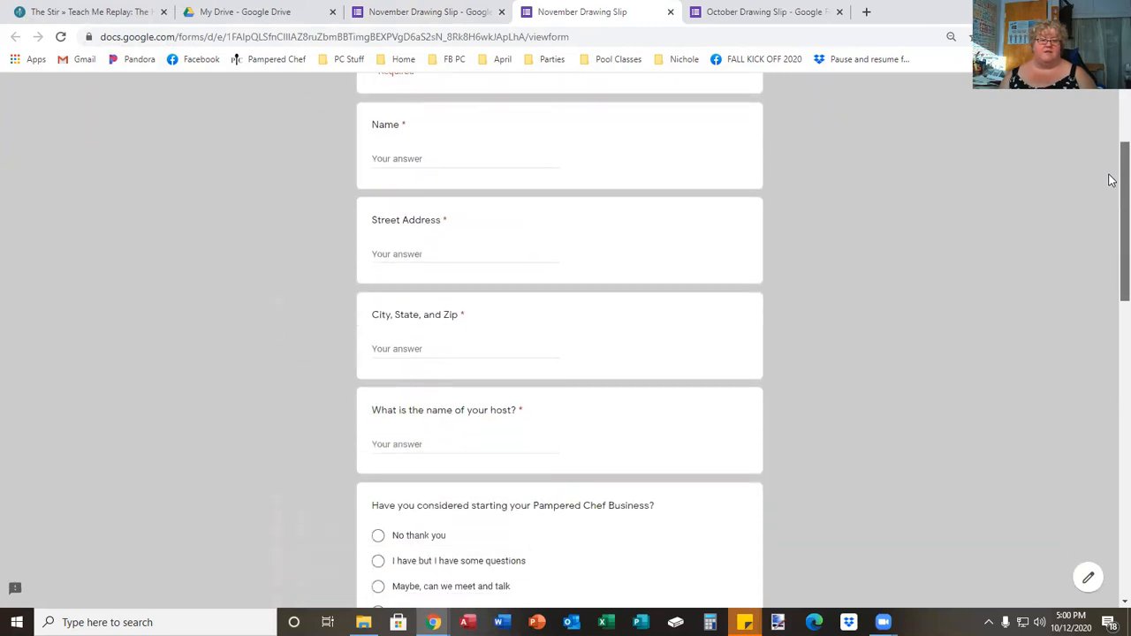
{"action": "scroll", "coordinate": [1112, 219], "scroll_direction": "down", "scroll_amount": 2}
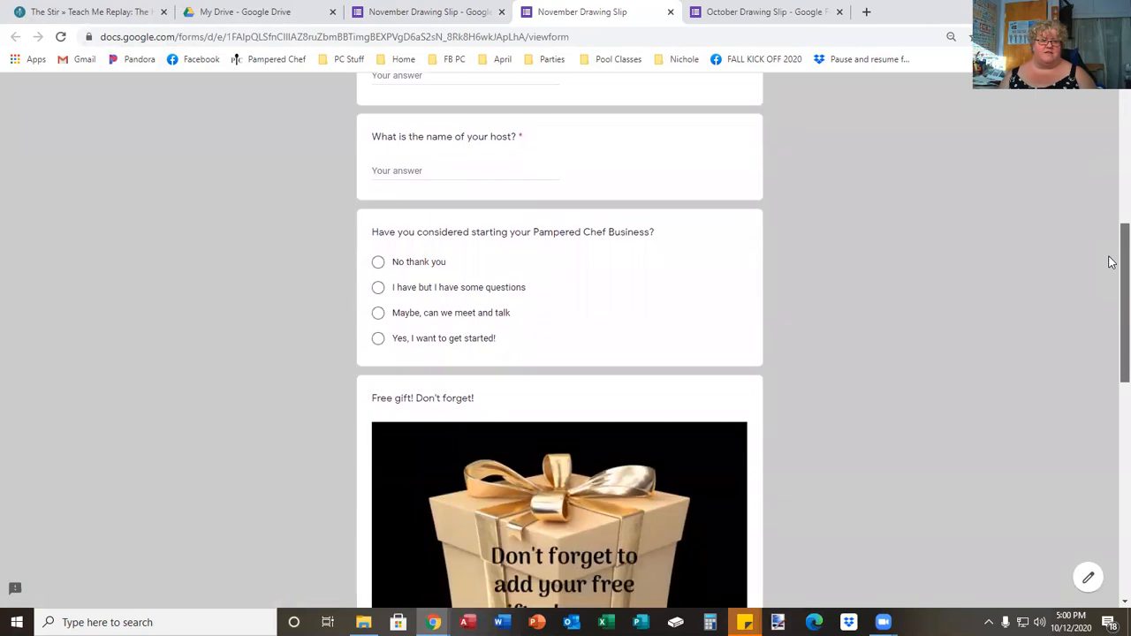
{"action": "scroll", "coordinate": [1111, 265], "scroll_direction": "down", "scroll_amount": 1}
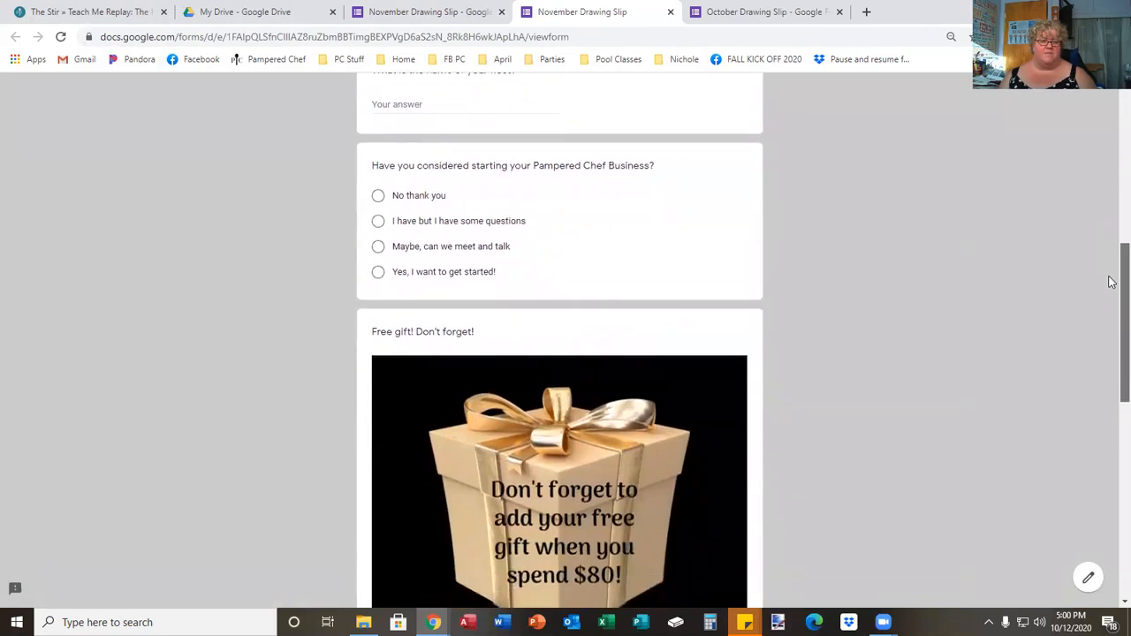
{"action": "scroll", "coordinate": [1111, 282], "scroll_direction": "down", "scroll_amount": 2}
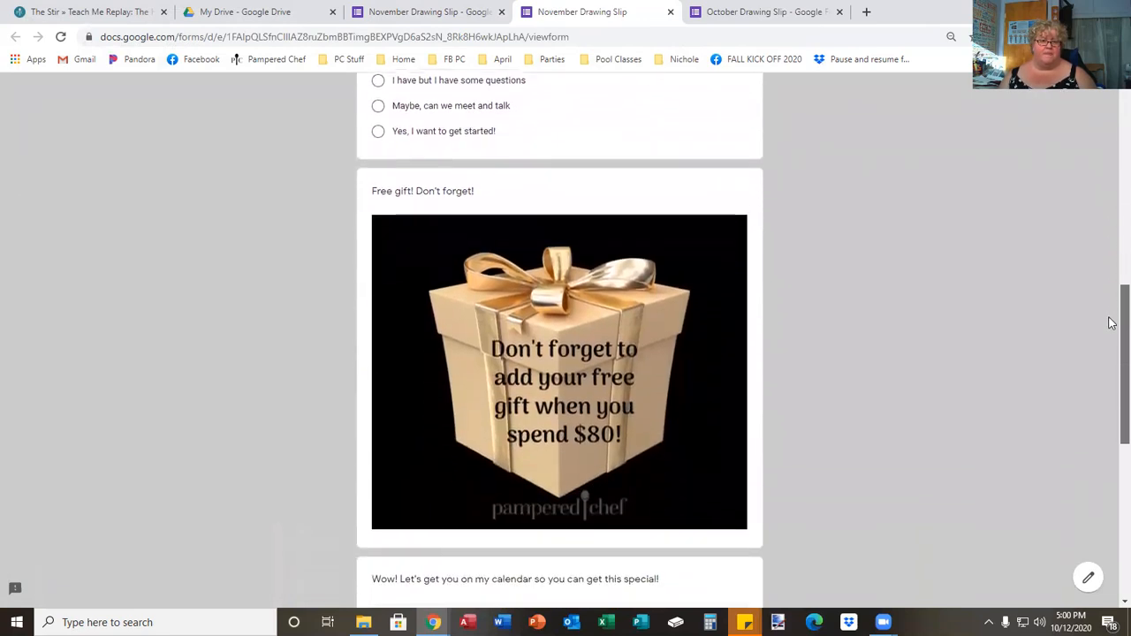
{"action": "scroll", "coordinate": [1111, 328], "scroll_direction": "down", "scroll_amount": 3}
{"action": "left_click_drag", "start_coordinate": [1111, 396], "coordinate": [1112, 240]}
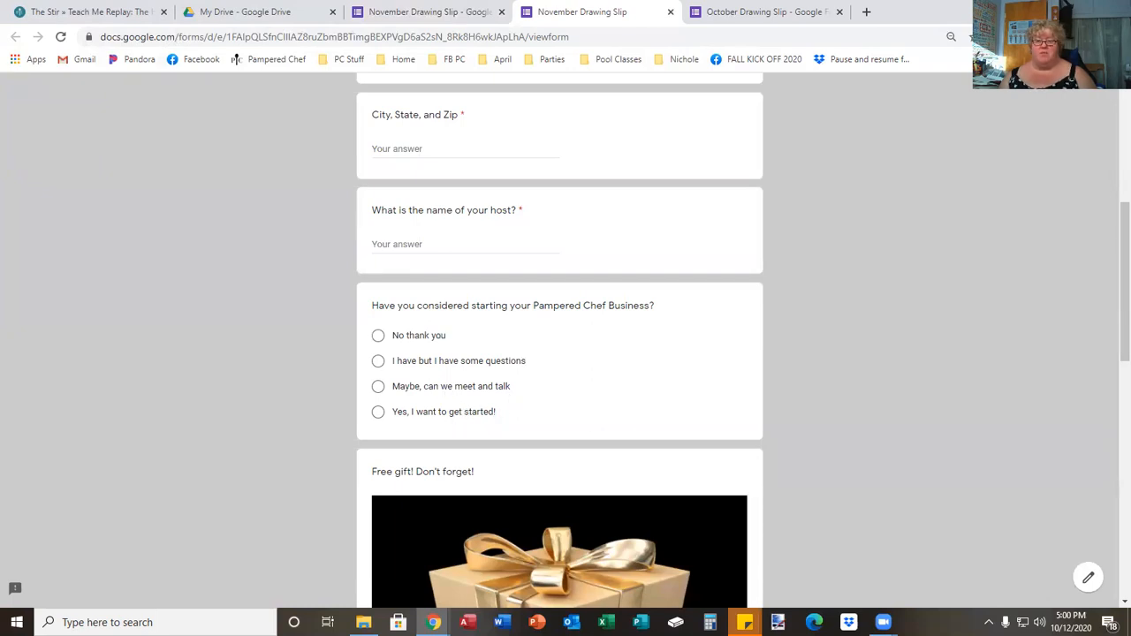
{"action": "left_click_drag", "start_coordinate": [1112, 258], "coordinate": [1109, 124]}
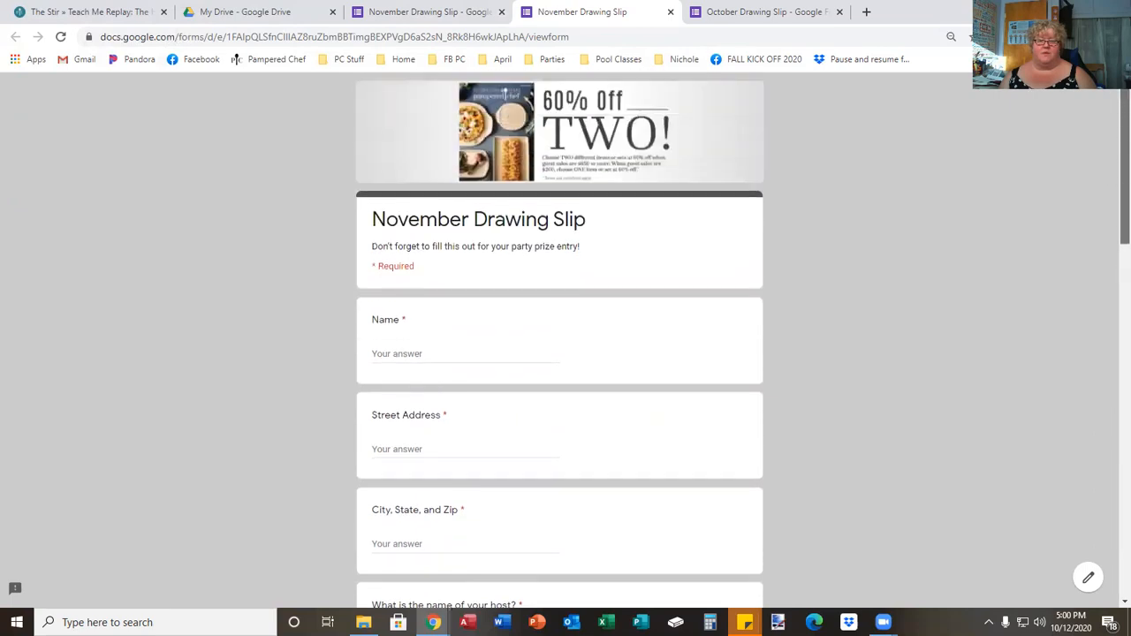
{"action": "left_click", "coordinate": [670, 12]}
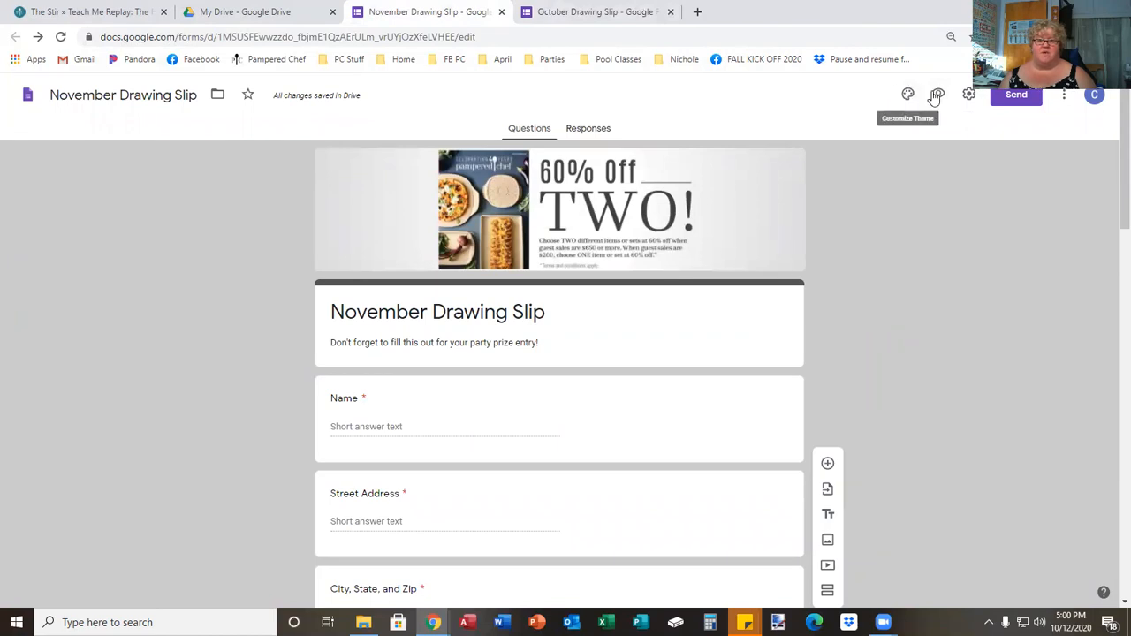
Punctuate the first answer option of the Pampered Chef Business question to read "No, thank you."
{"action": "scroll", "coordinate": [1110, 115], "scroll_direction": "down", "scroll_amount": 5}
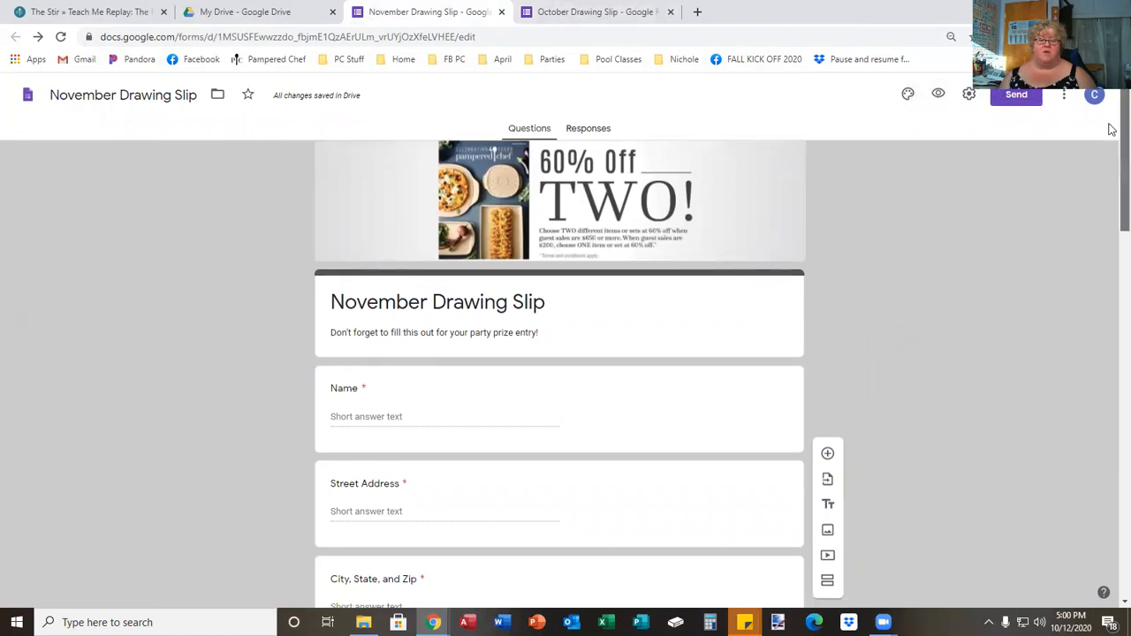
{"action": "scroll", "coordinate": [1111, 251], "scroll_direction": "down", "scroll_amount": 1}
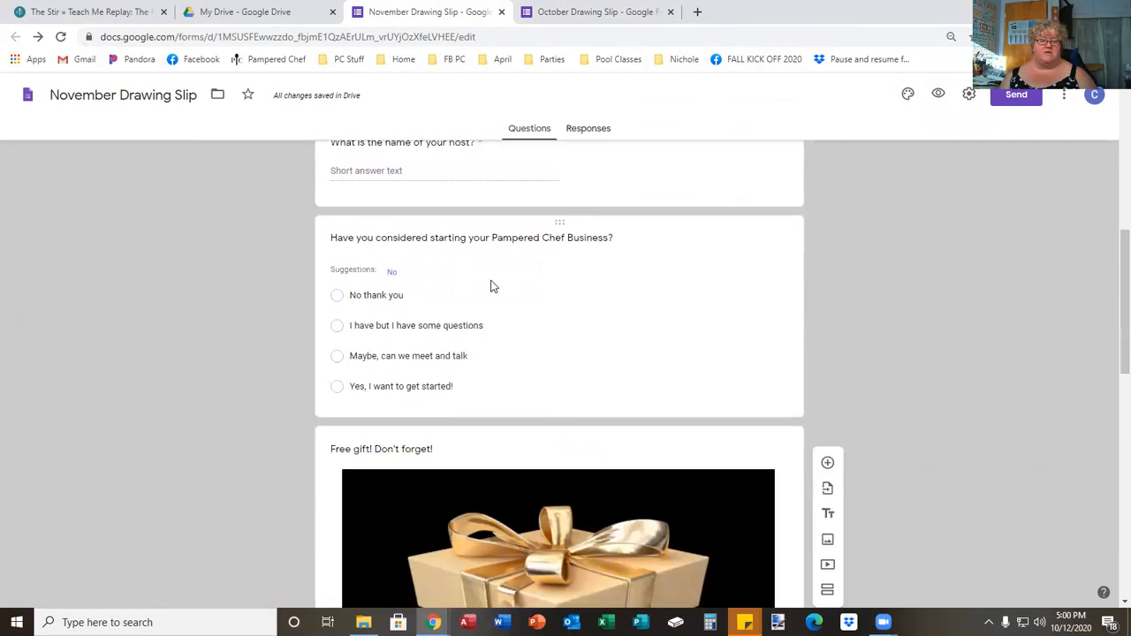
{"action": "left_click", "coordinate": [411, 295]}
{"action": "left_click", "coordinate": [410, 316]}
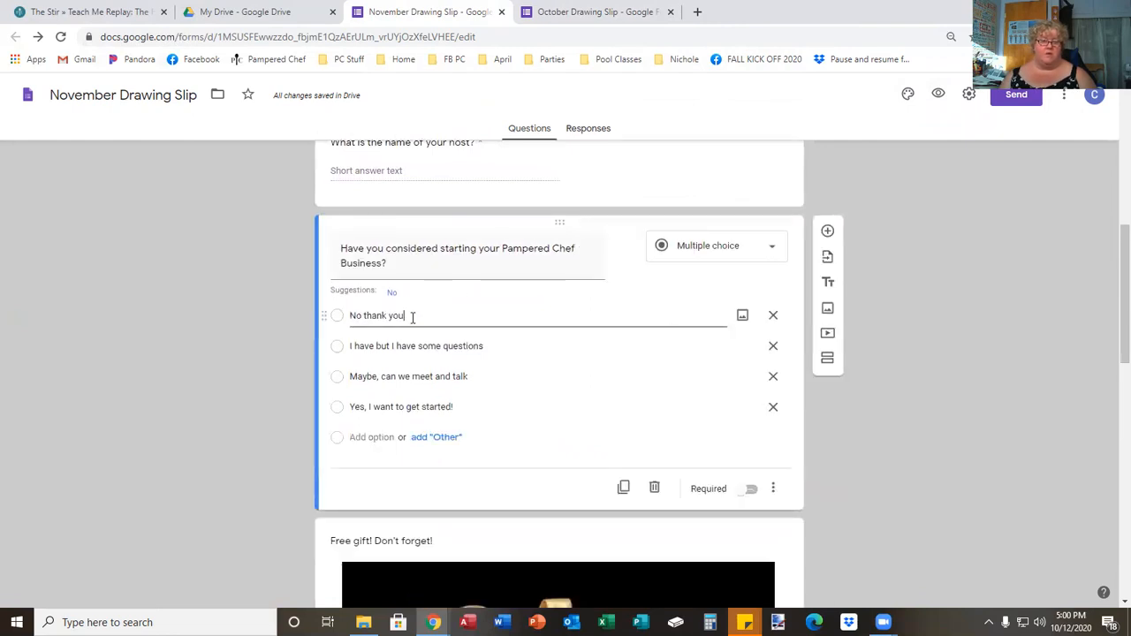
{"action": "type", "text": "."}
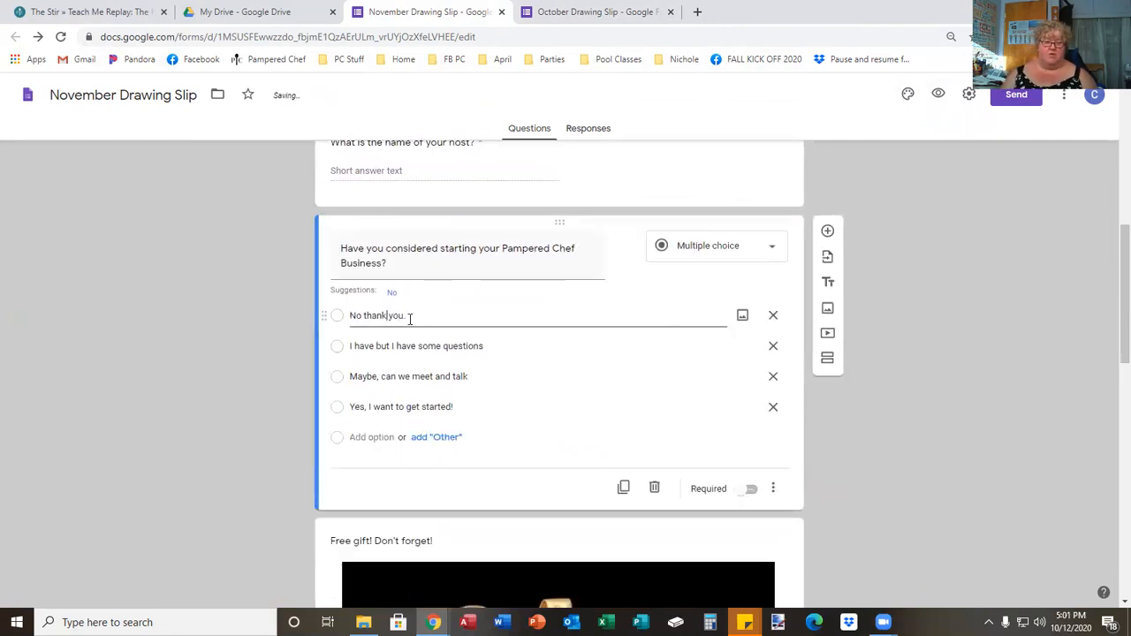
{"action": "key", "text": "Left"}
{"action": "key", "text": "Left"}
{"action": "key", "text": "Left"}
{"action": "type", "text": ","}
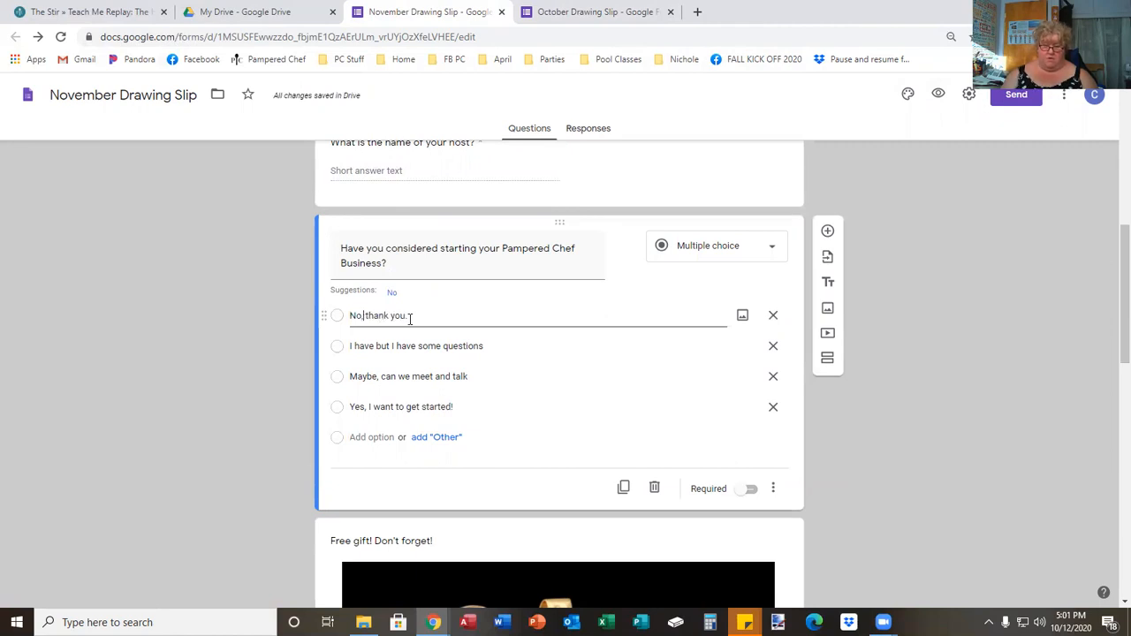
Add end punctuation to the second and third options: "I have but I have some questions." and "Maybe, can we meet and talk?"
{"action": "left_click", "coordinate": [493, 349]}
{"action": "left_click", "coordinate": [493, 350]}
{"action": "type", "text": "."}
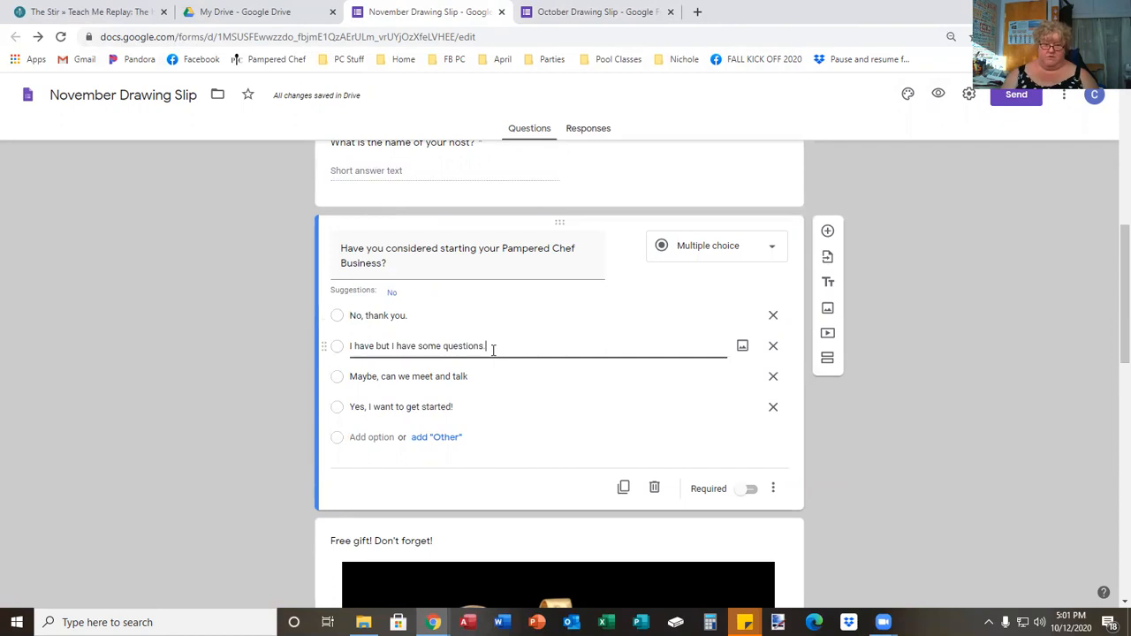
{"action": "left_click", "coordinate": [477, 376]}
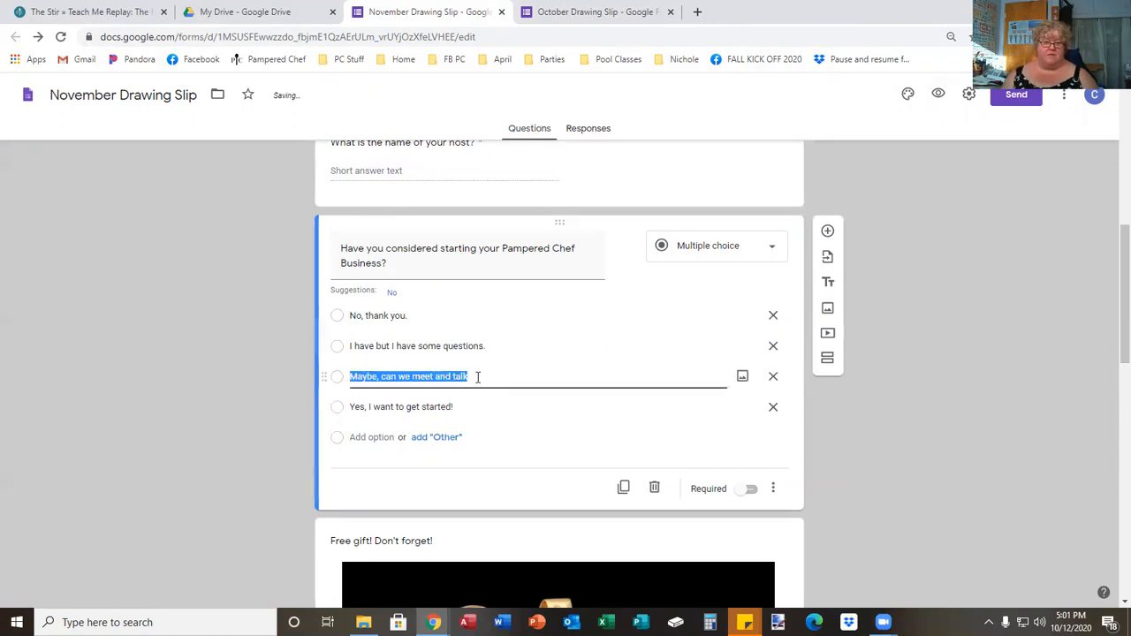
{"action": "left_click", "coordinate": [477, 377]}
{"action": "type", "text": "?"}
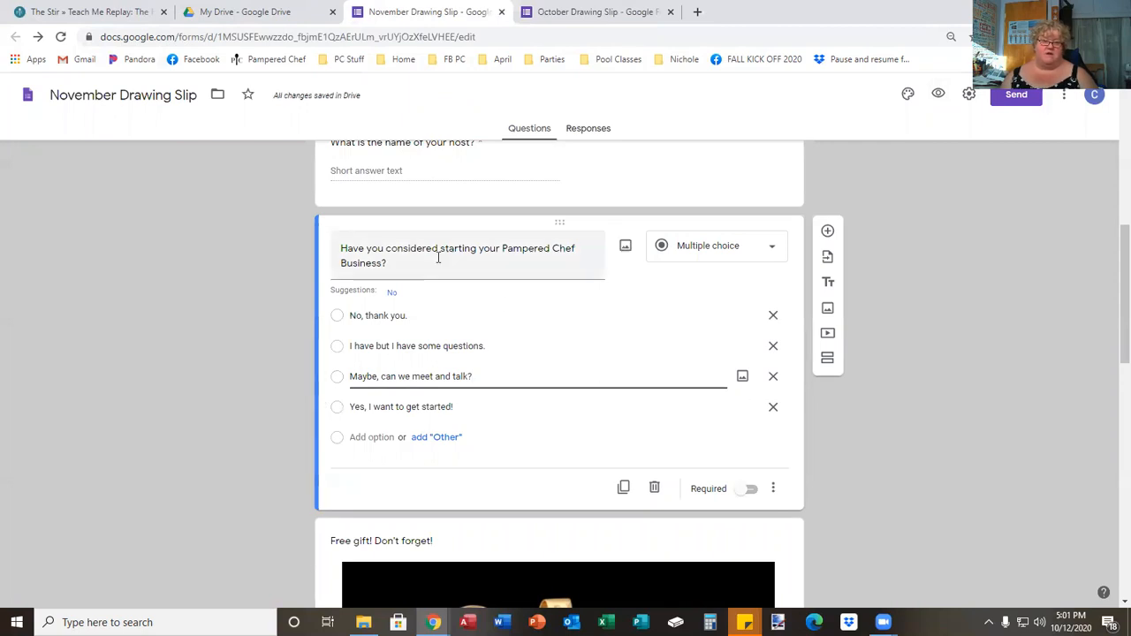
{"action": "left_click", "coordinate": [965, 240]}
Generate a shortened share link for the form and copy it to the clipboard
{"action": "left_click_drag", "start_coordinate": [1111, 285], "coordinate": [1113, 127]}
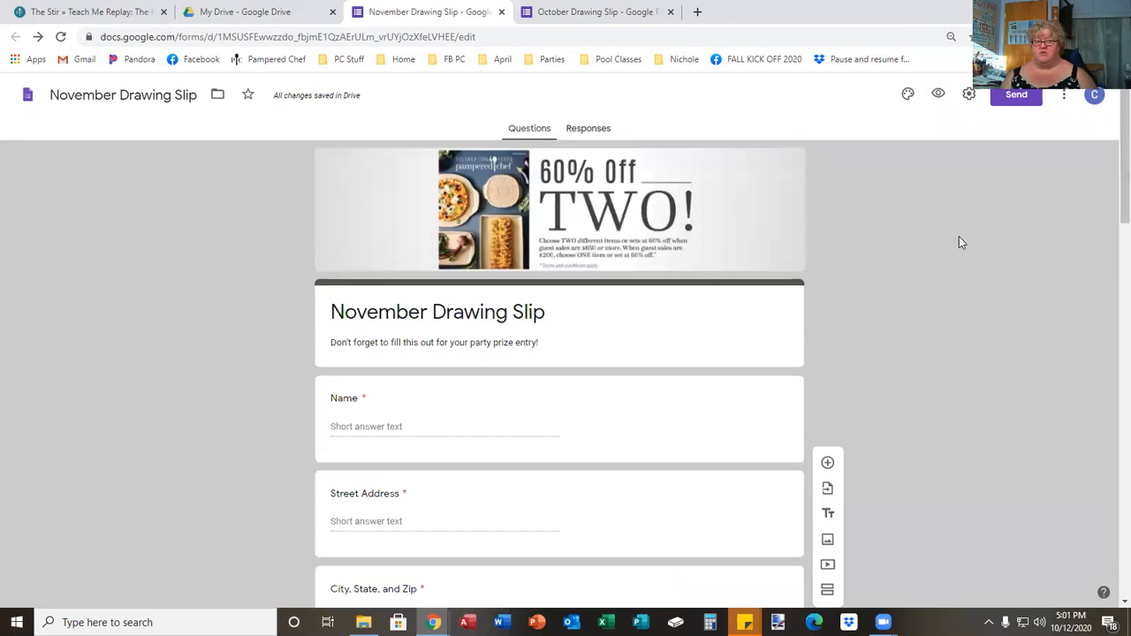
{"action": "left_click", "coordinate": [1013, 97]}
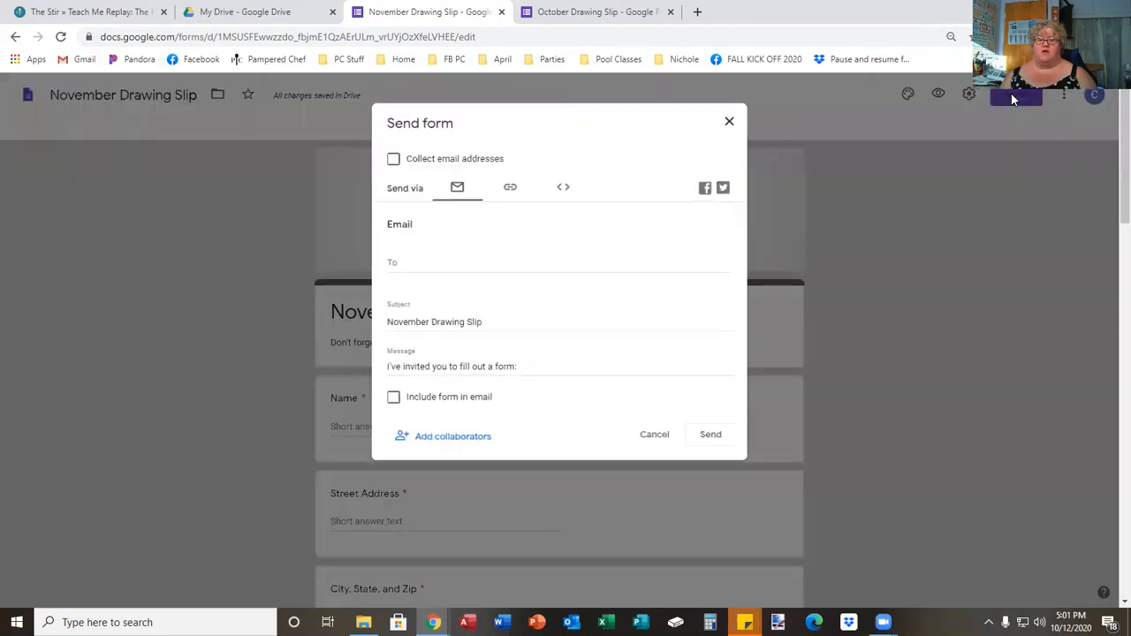
{"action": "left_click", "coordinate": [510, 189]}
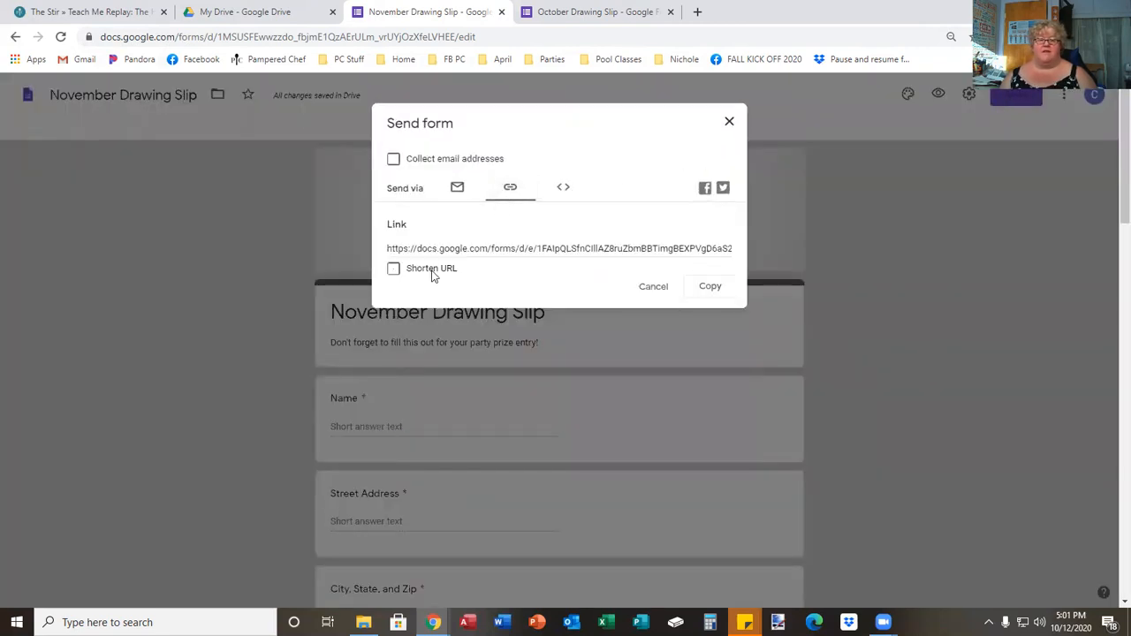
{"action": "left_click", "coordinate": [394, 270]}
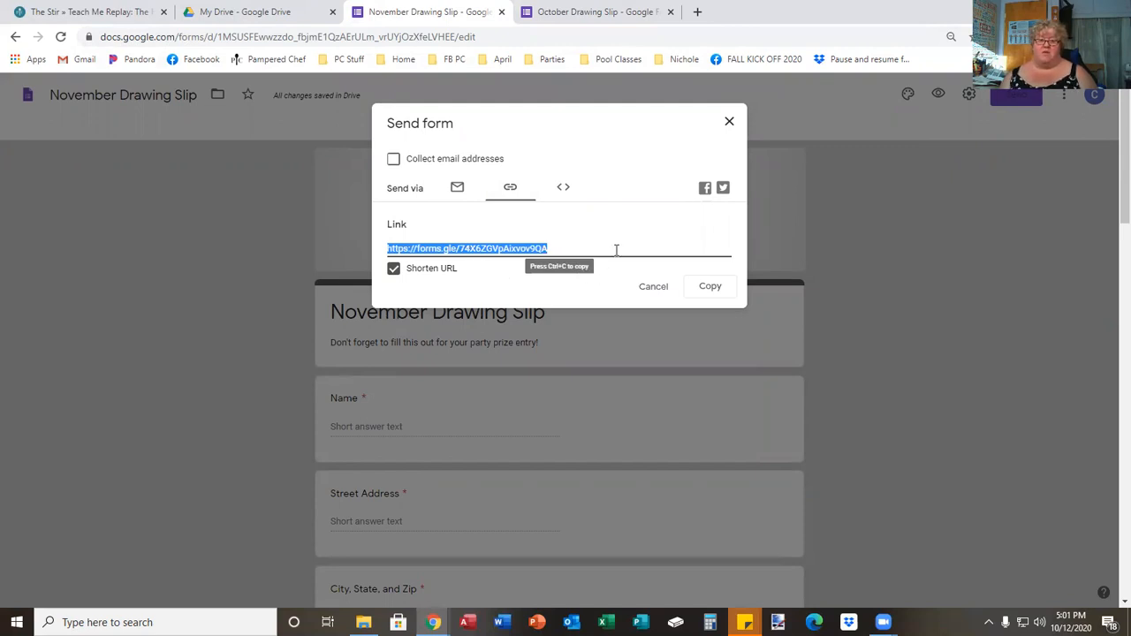
{"action": "left_click", "coordinate": [708, 289]}
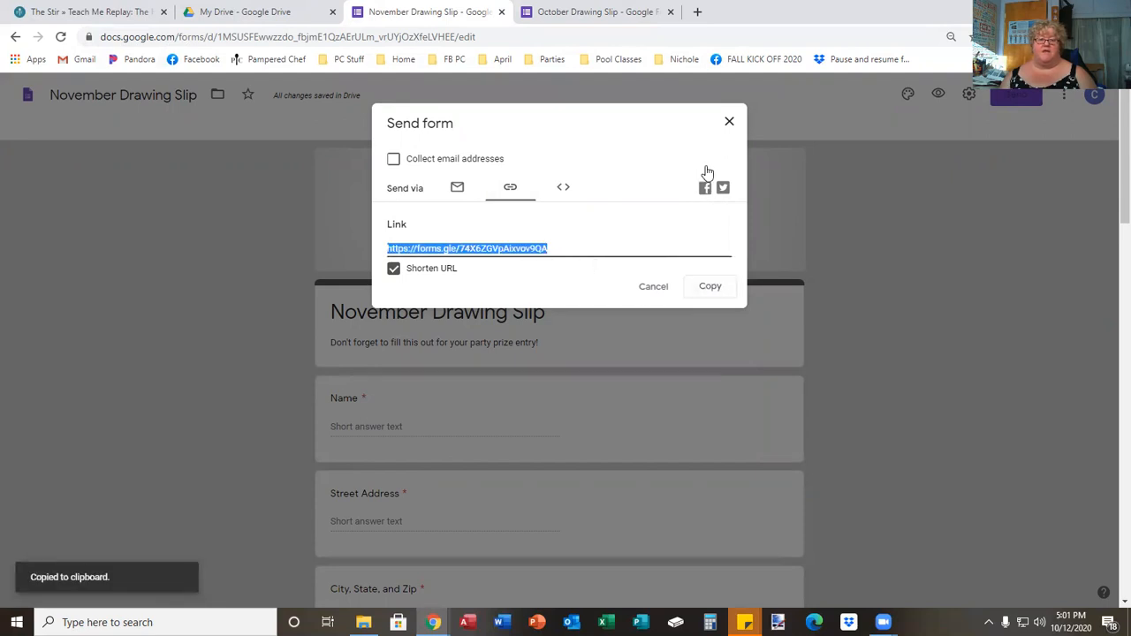
{"action": "left_click", "coordinate": [729, 121]}
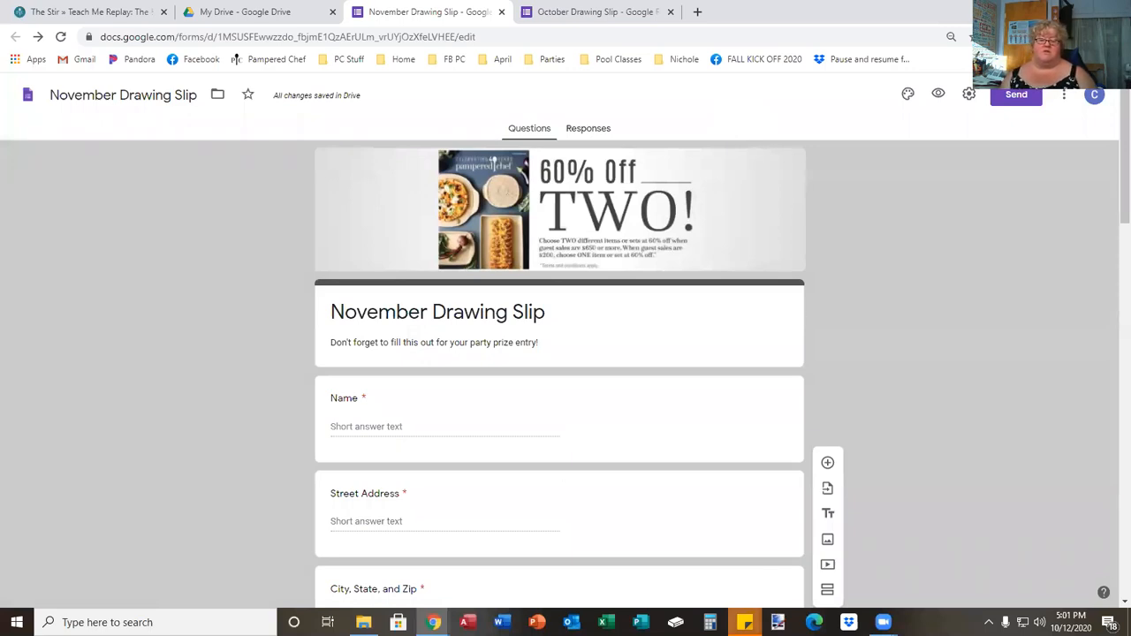
View the form's responses and the options for a response spreadsheet, cancel without creating one, and return to the questions
{"action": "mouse_move", "coordinate": [745, 622]}
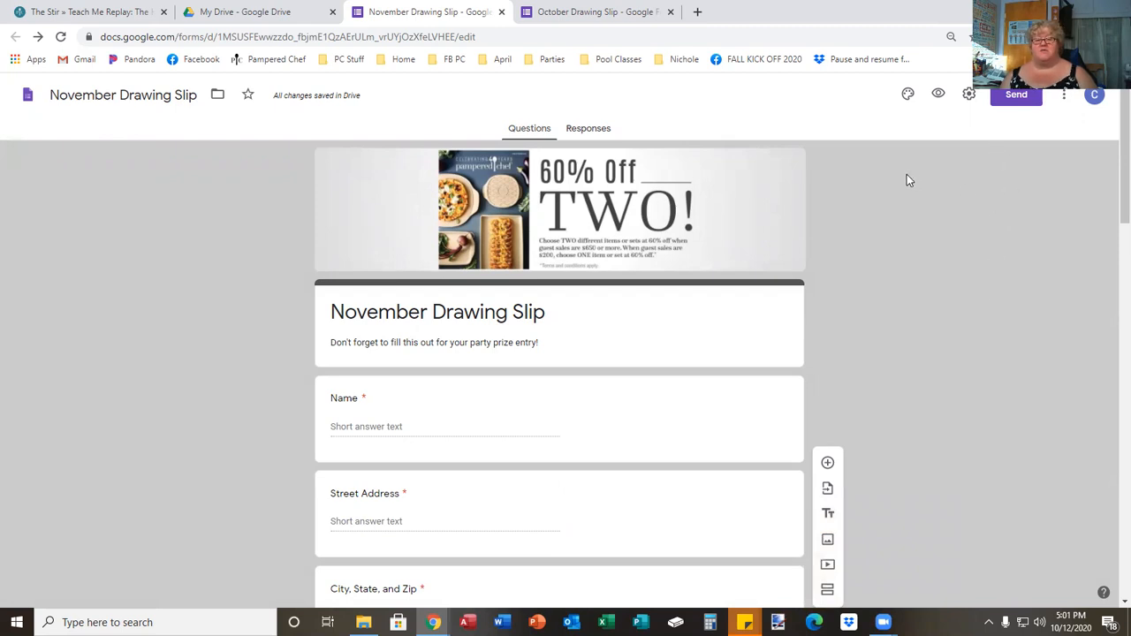
{"action": "left_click", "coordinate": [583, 132]}
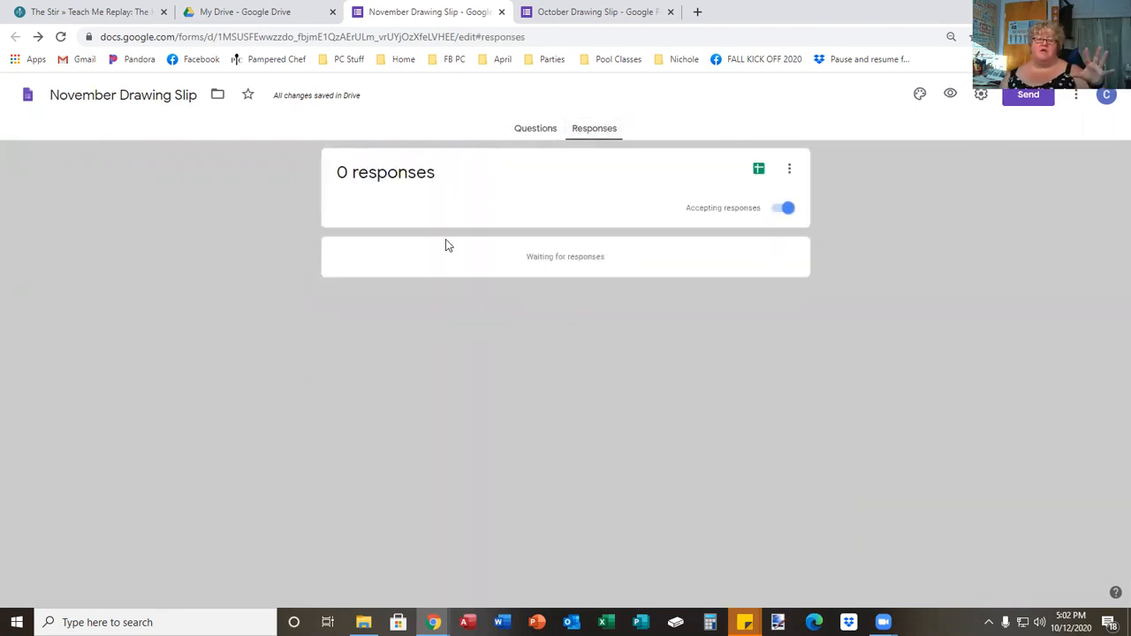
{"action": "left_click", "coordinate": [758, 169]}
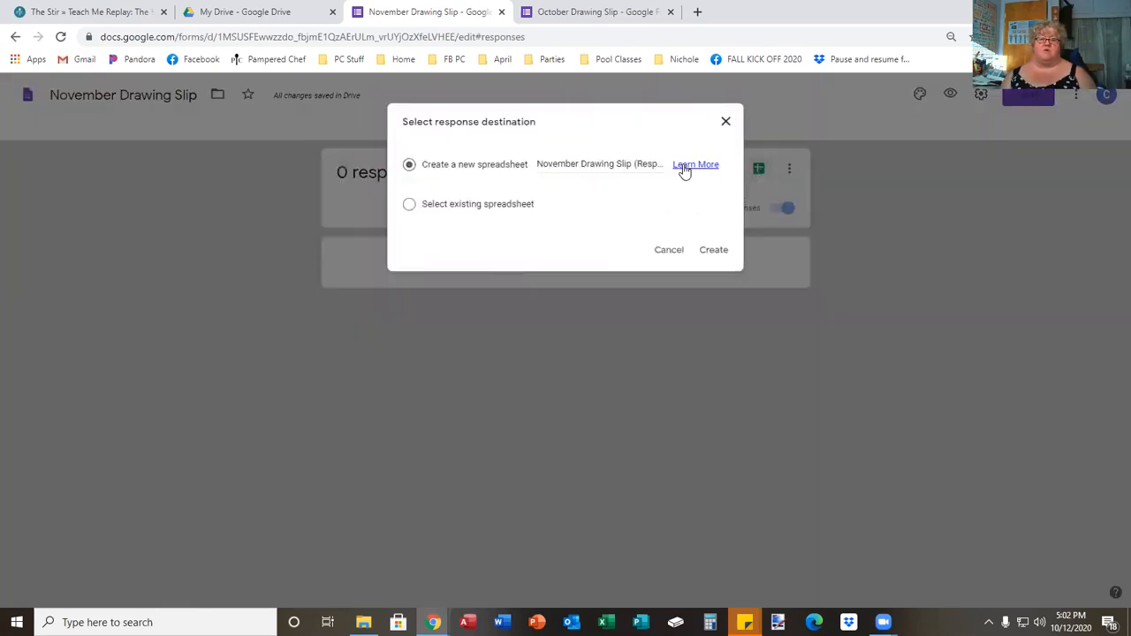
{"action": "left_click", "coordinate": [669, 254]}
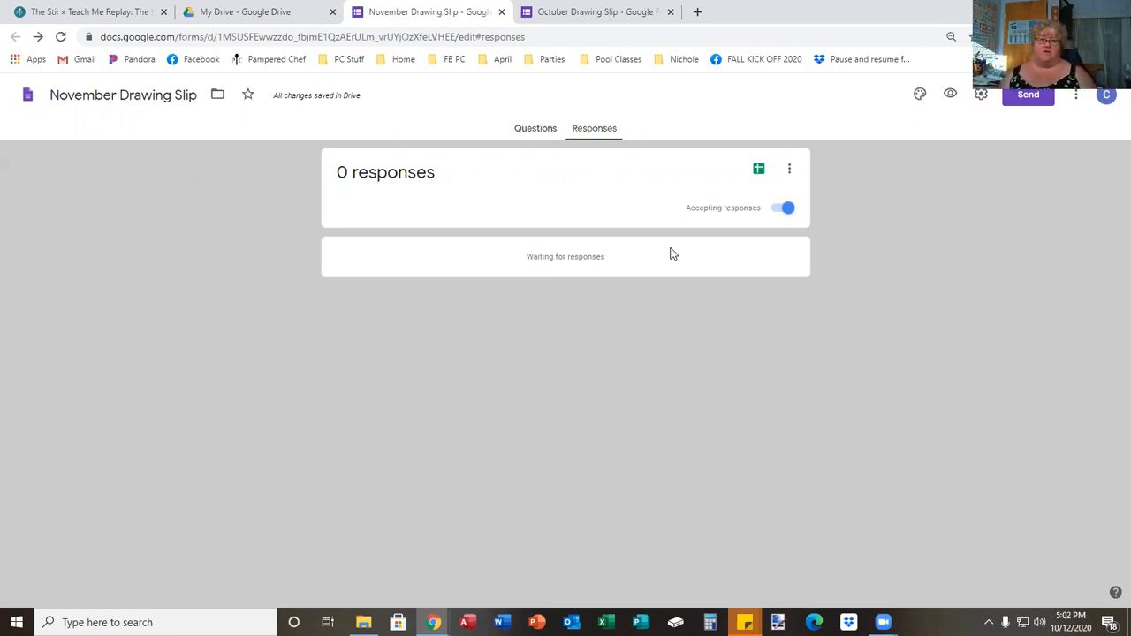
{"action": "left_click", "coordinate": [531, 129]}
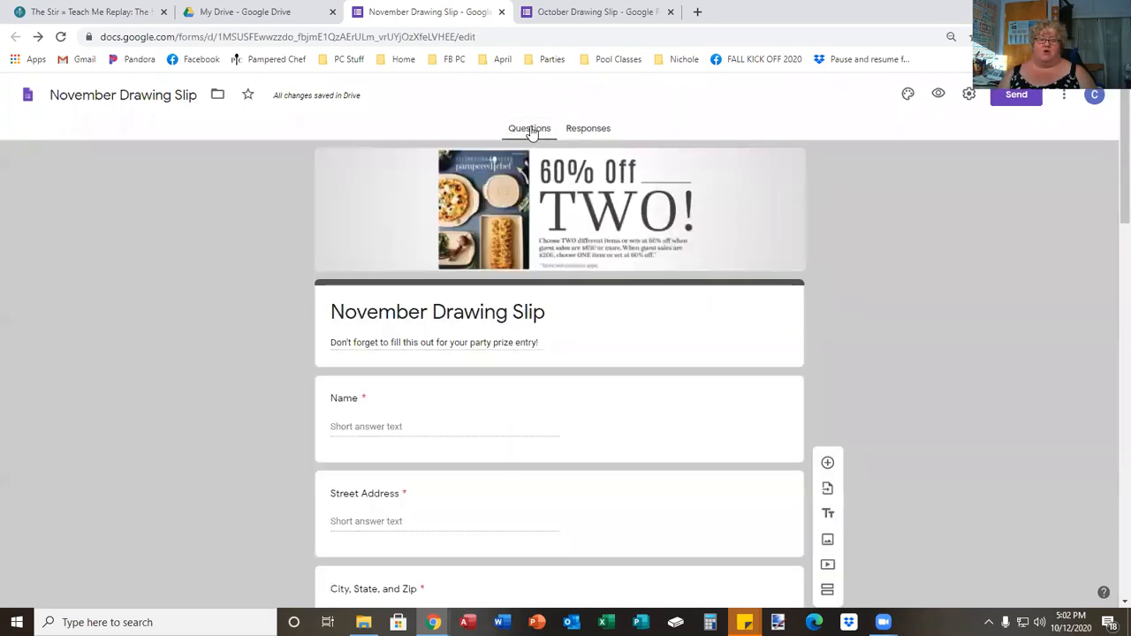